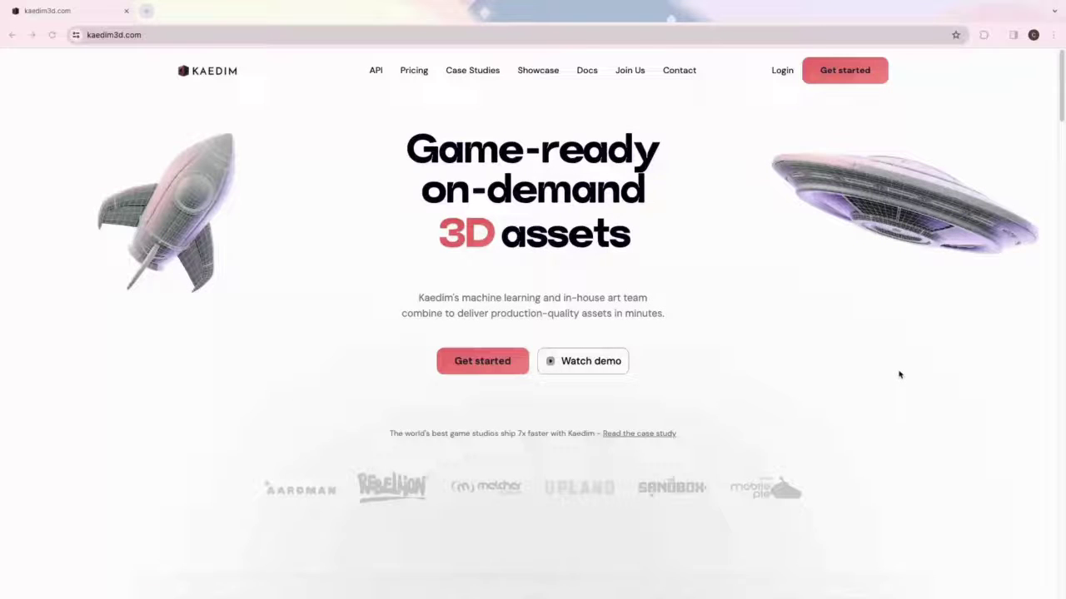
# Go from the Kaedim website to the web app and log in with the existing account
pyautogui.click(494, 369)
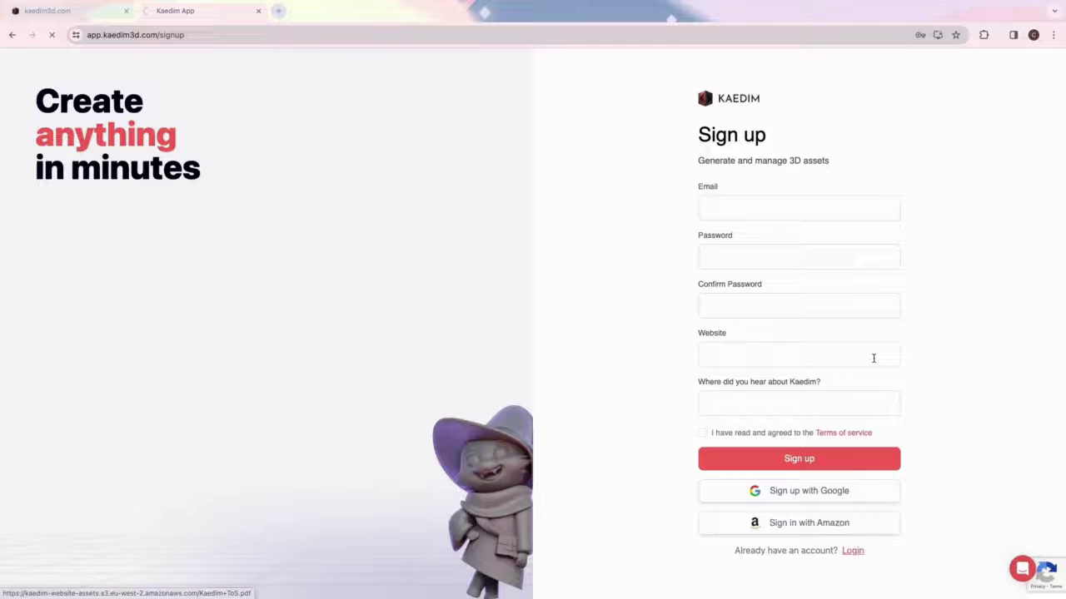
pyautogui.click(845, 554)
pyautogui.click(870, 385)
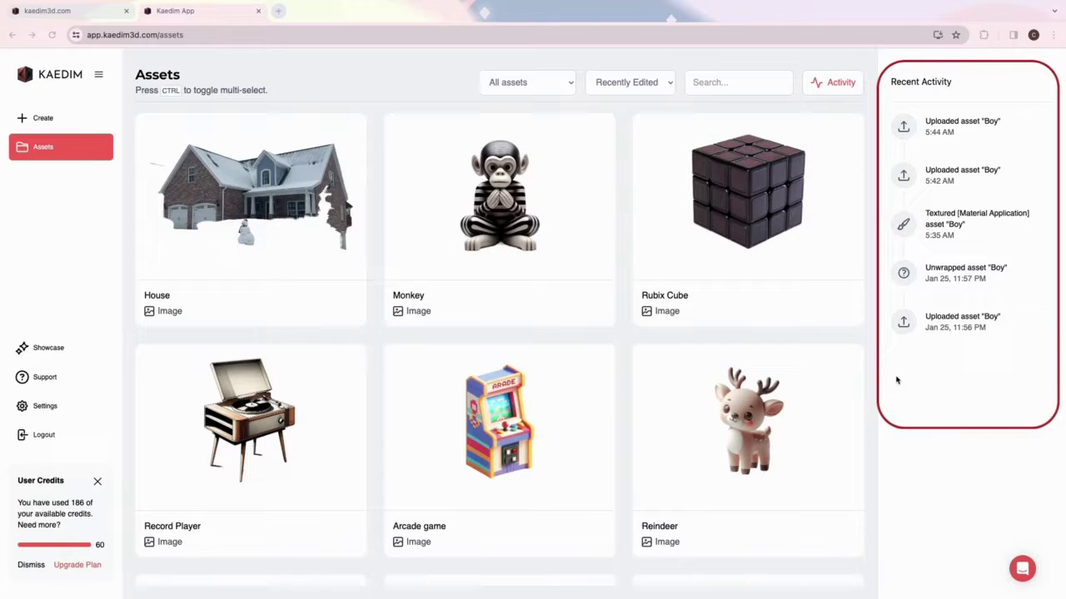
# Hide the recent activity list, sort the assets by Recently Added and return the order to Recently Edited
pyautogui.click(849, 81)
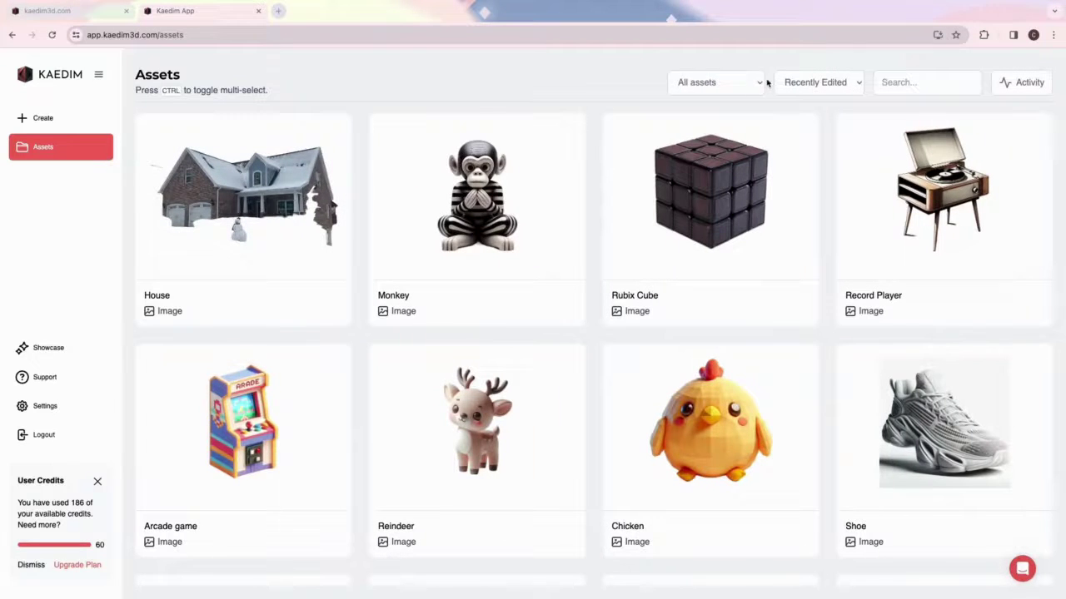
pyautogui.click(757, 82)
pyautogui.click(812, 83)
pyautogui.click(812, 67)
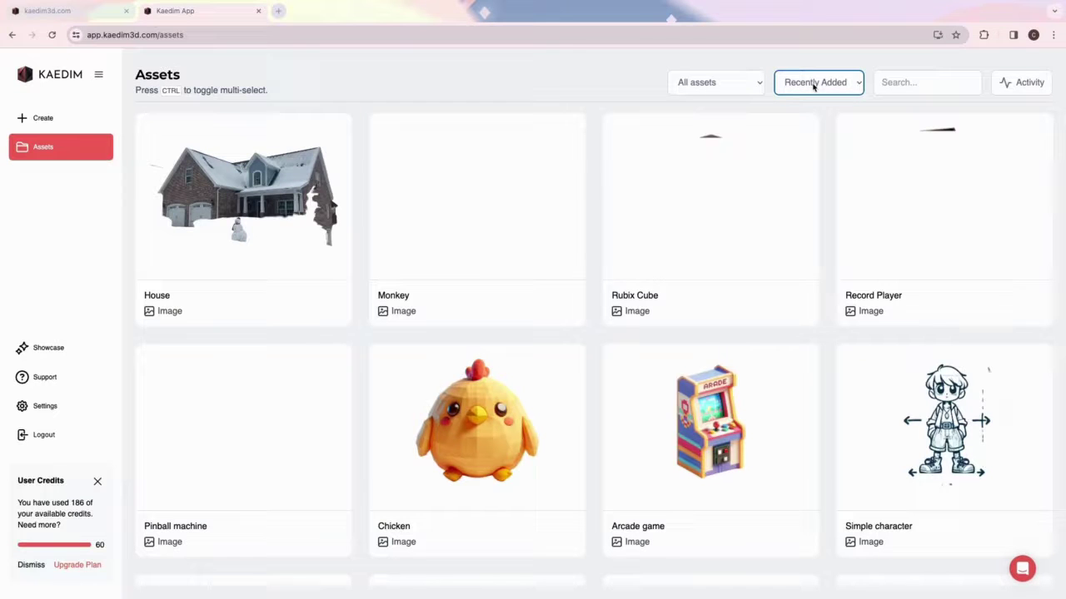
pyautogui.click(814, 83)
pyautogui.click(813, 97)
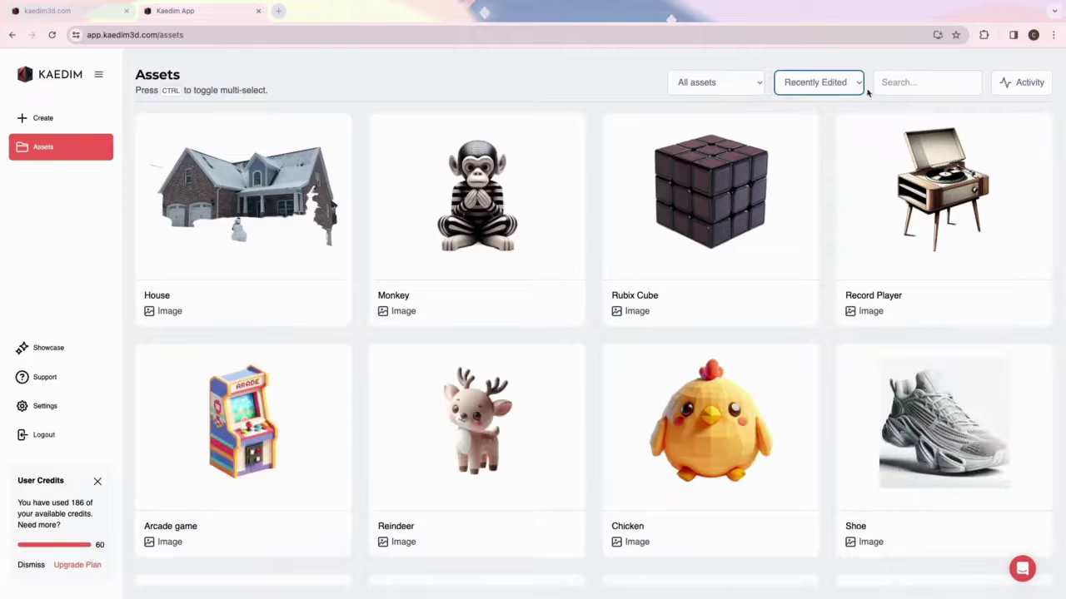
# Search the assets for "Fireplace" and clear the search text
pyautogui.click(917, 84)
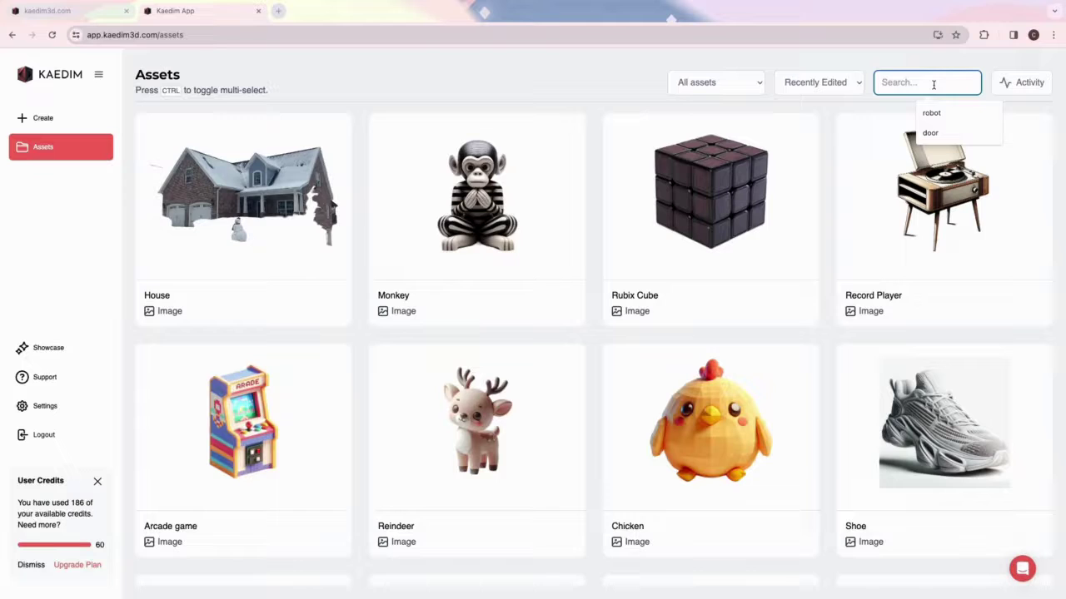
pyautogui.write('Rireplace')
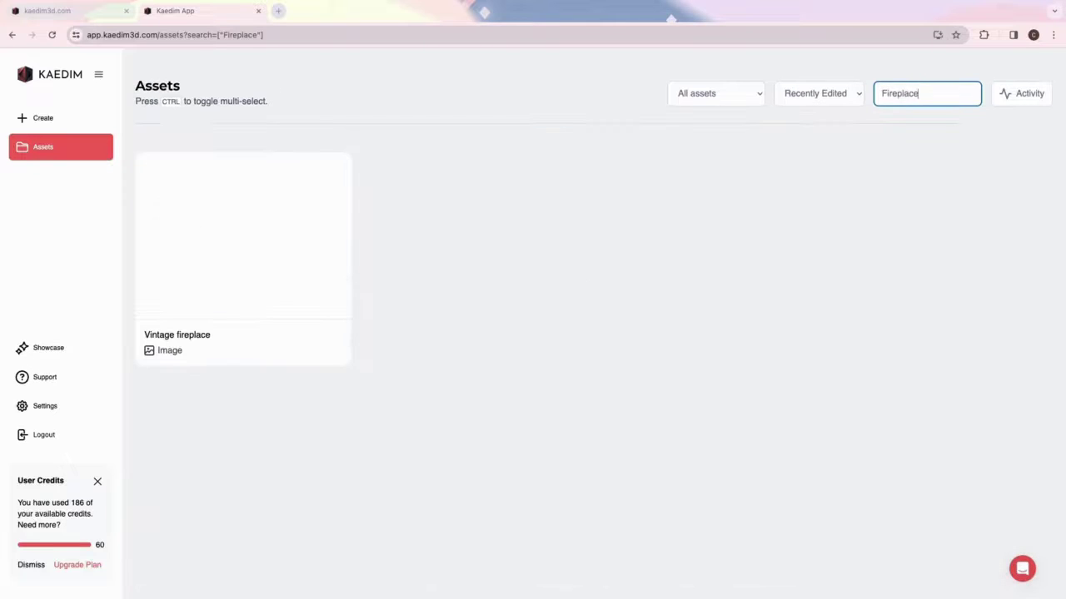
pyautogui.doubleClick(927, 87)
pyautogui.press('BackSpace')
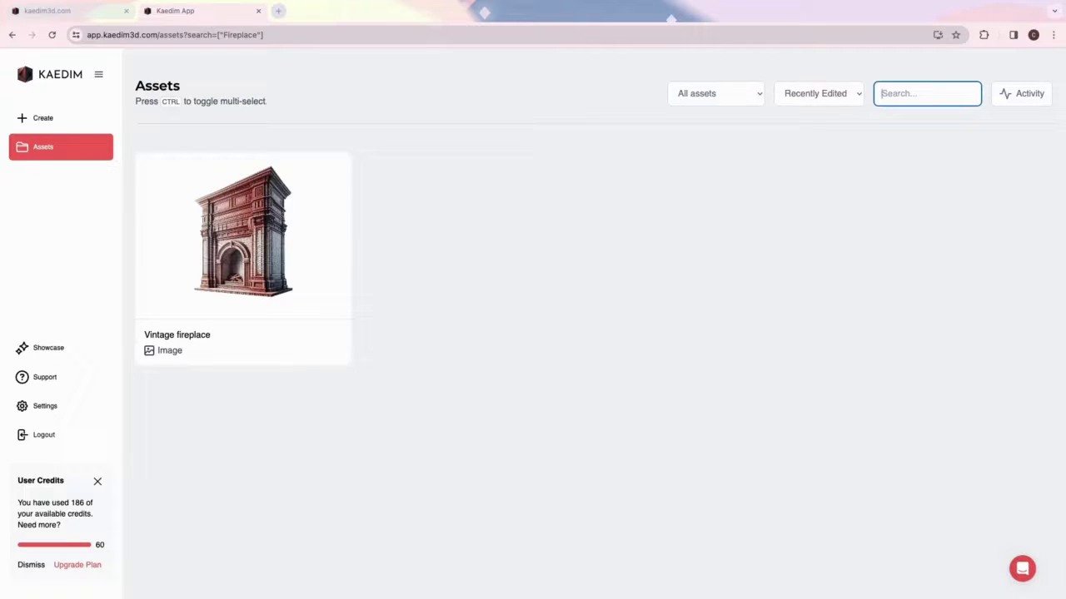
# Open the Create page, read the Levels of Quality and Poly Count documentation, and return to the app
pyautogui.click(38, 117)
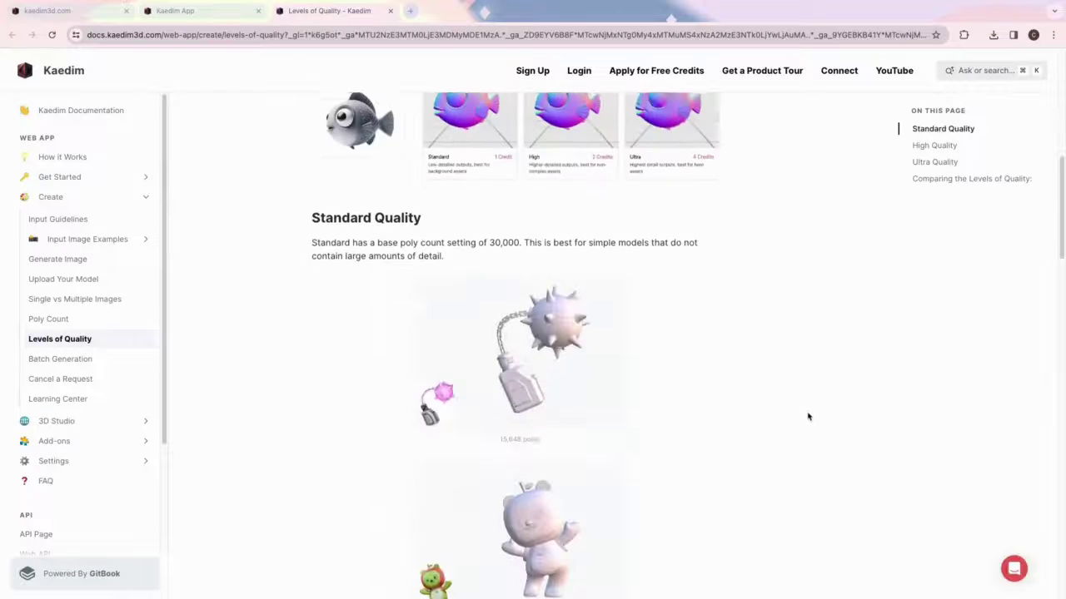
pyautogui.click(175, 11)
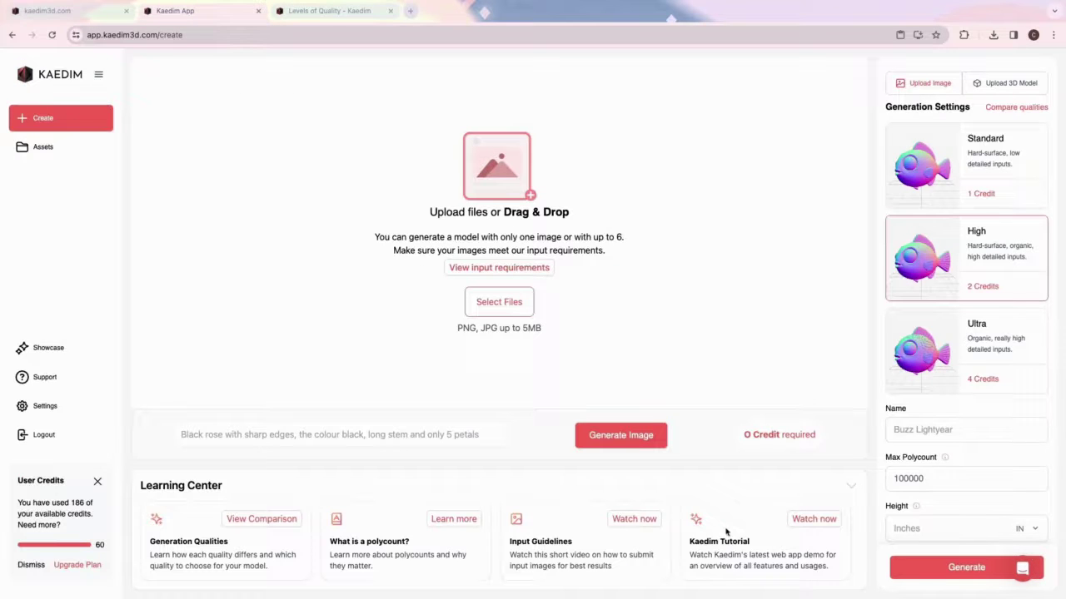
pyautogui.click(459, 519)
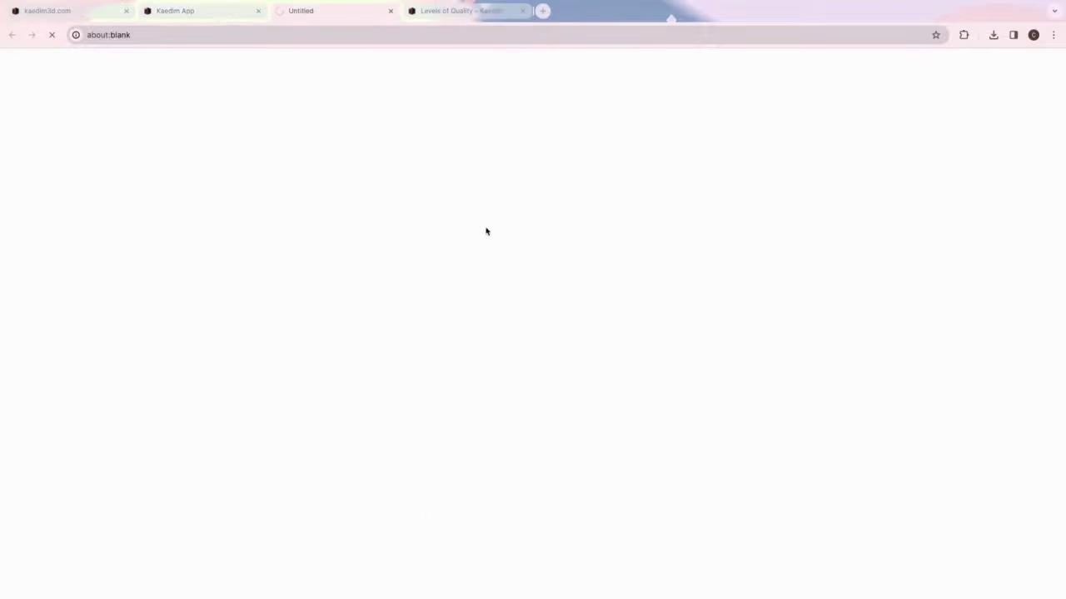
pyautogui.scroll(-10, 804, 276)
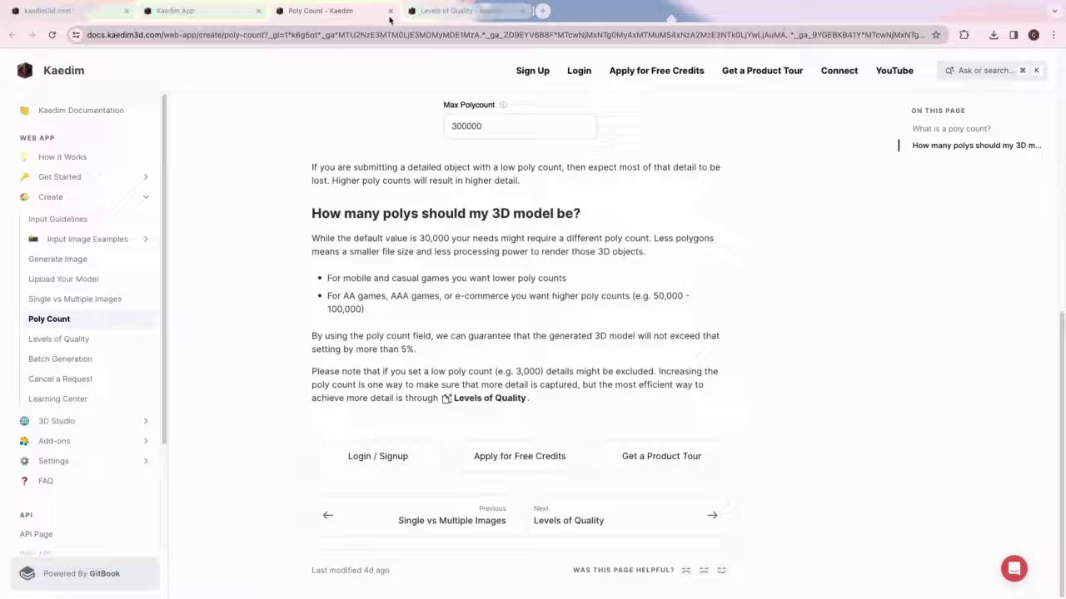
pyautogui.click(389, 11)
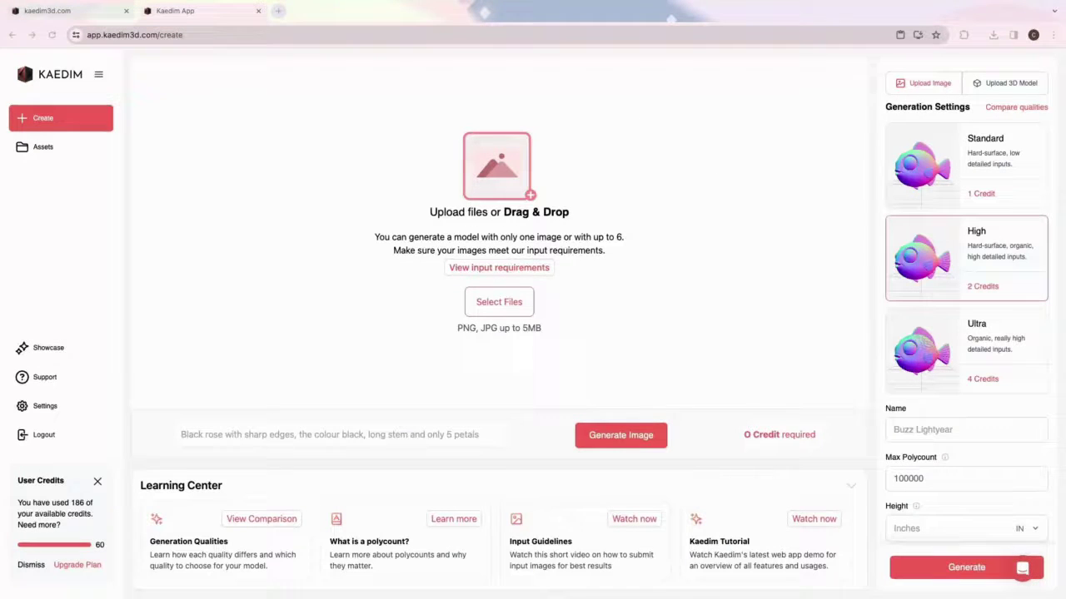
# Upload the sword image as input and, after comparing the generation qualities, choose Ultra
pyautogui.moveTo(833, 142); pyautogui.dragTo(704, 196)
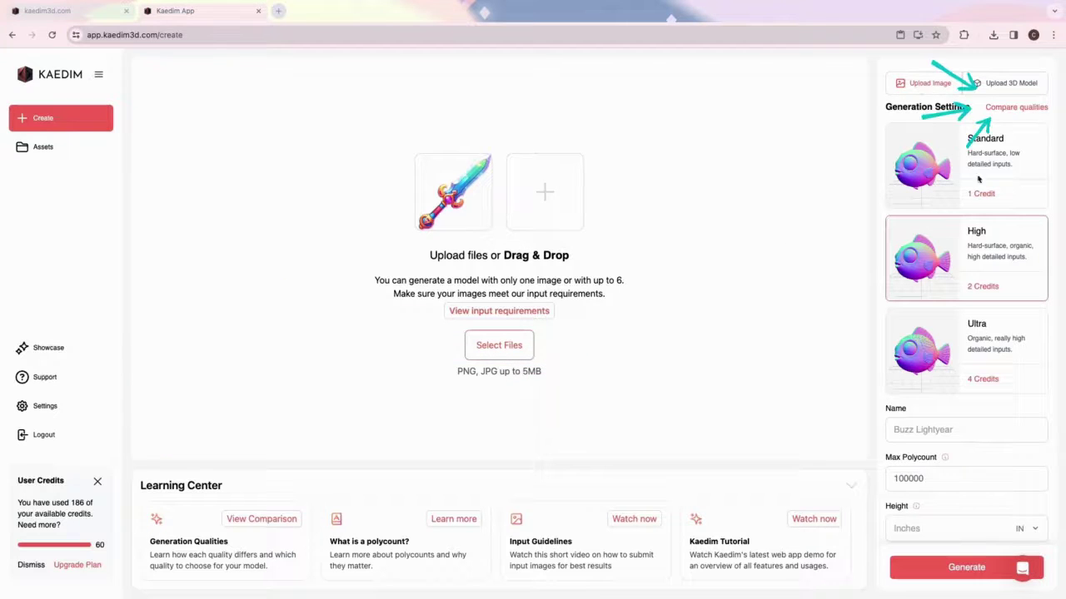
pyautogui.click(1014, 108)
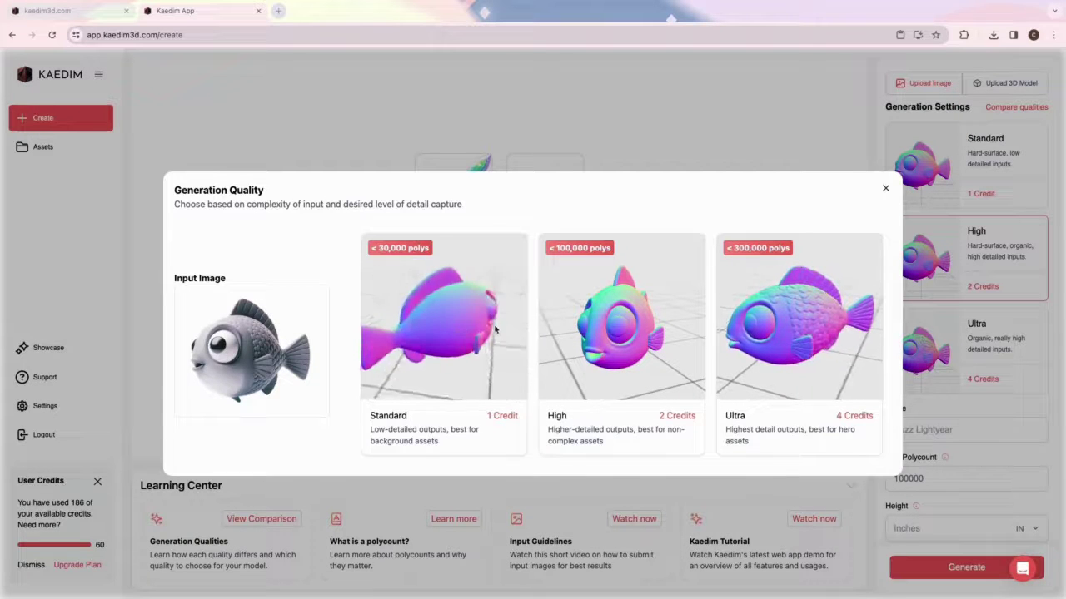
pyautogui.click(887, 190)
pyautogui.click(987, 340)
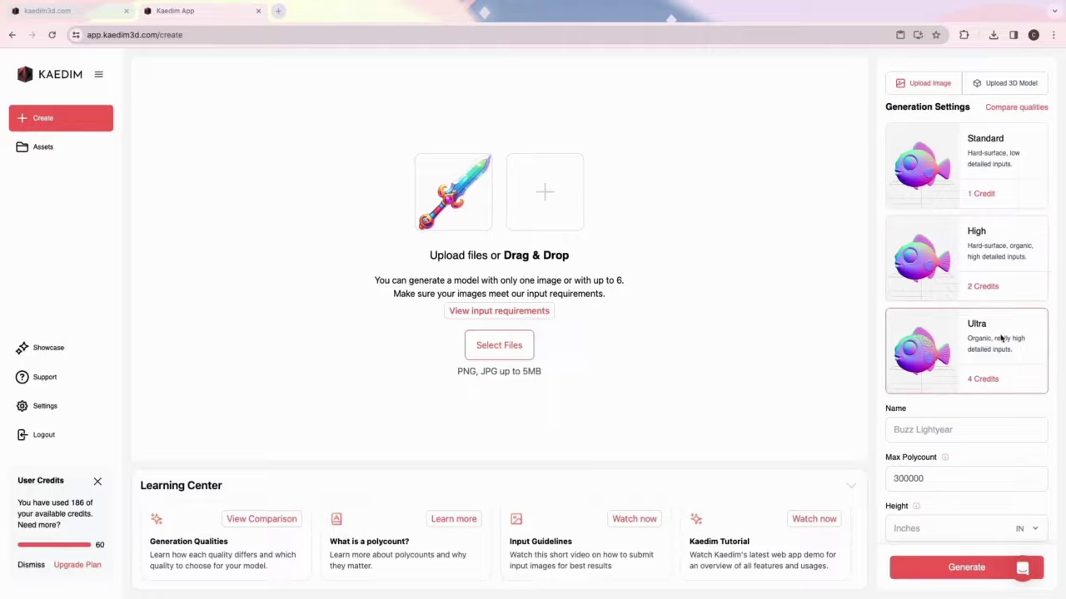
# Name the asset "Sword" and generate the 3D model from the uploaded image
pyautogui.scroll(-1, 1000, 337)
pyautogui.click(1043, 501)
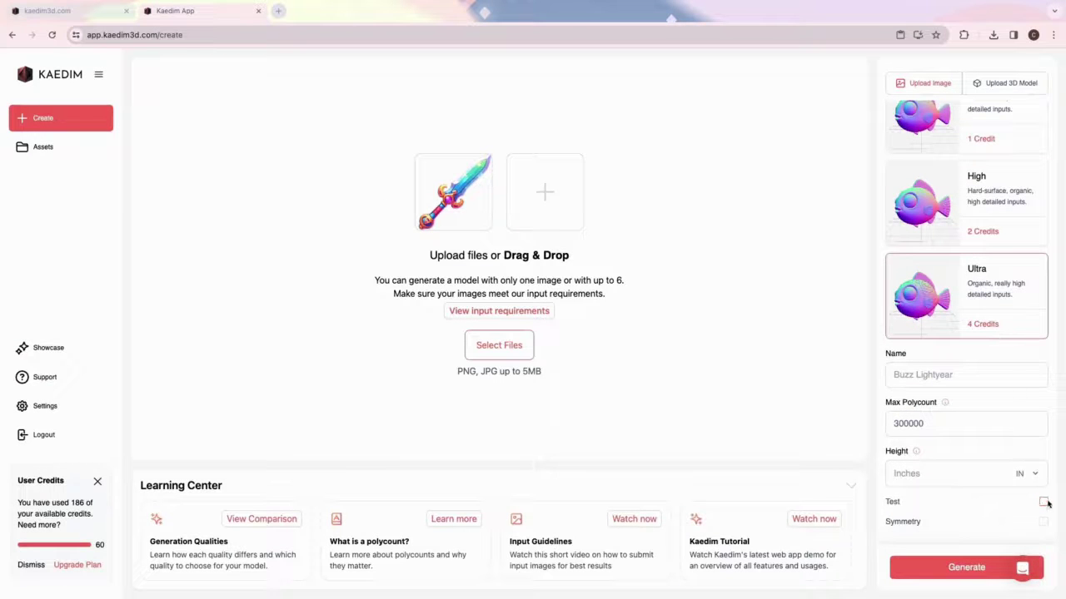
pyautogui.click(981, 374)
pyautogui.write('Sword')
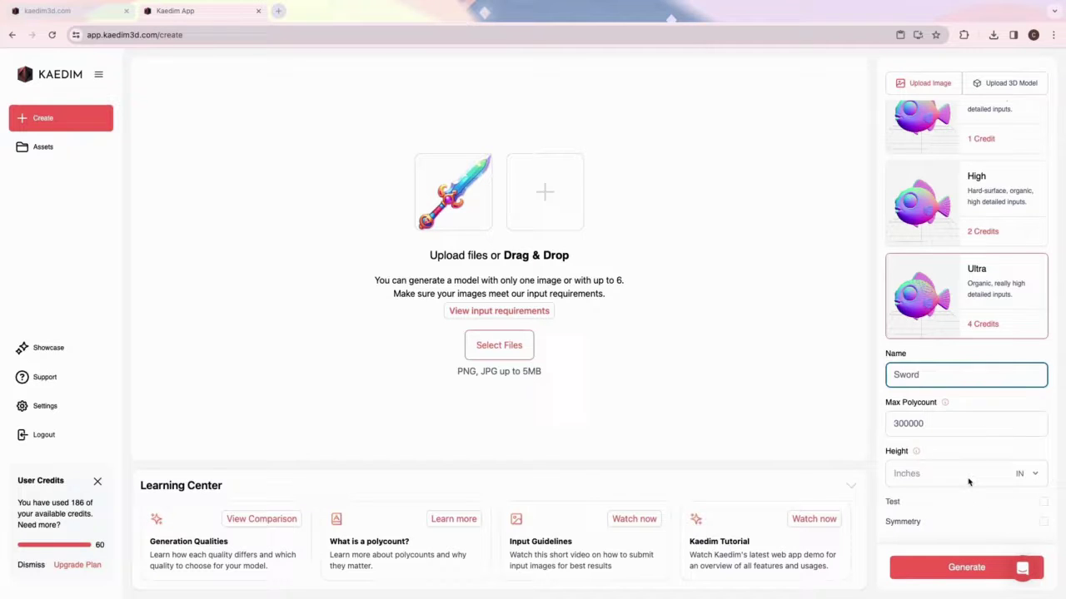
pyautogui.click(968, 478)
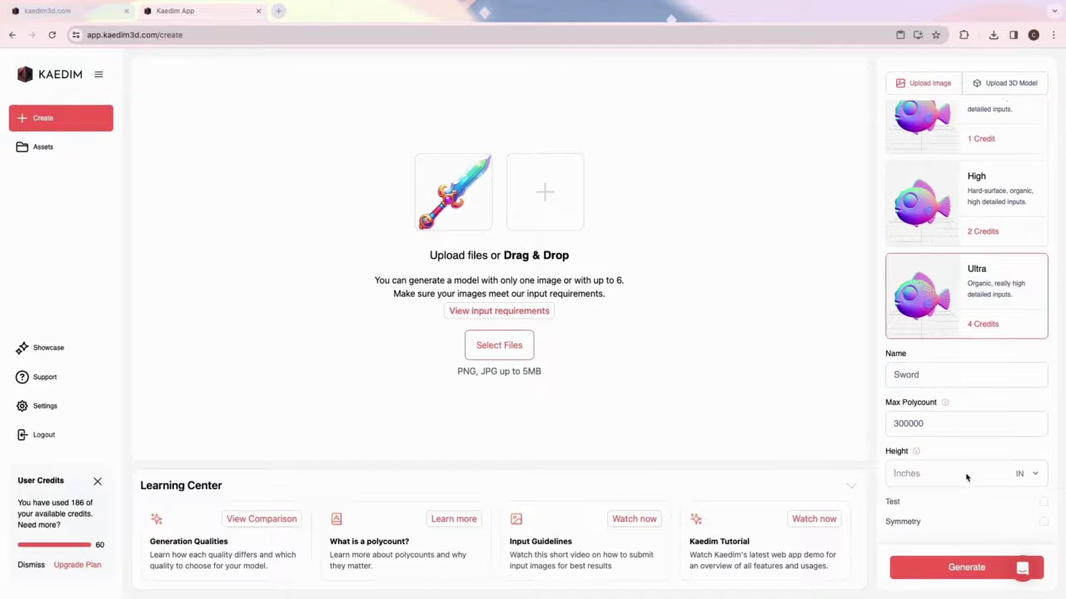
pyautogui.click(967, 568)
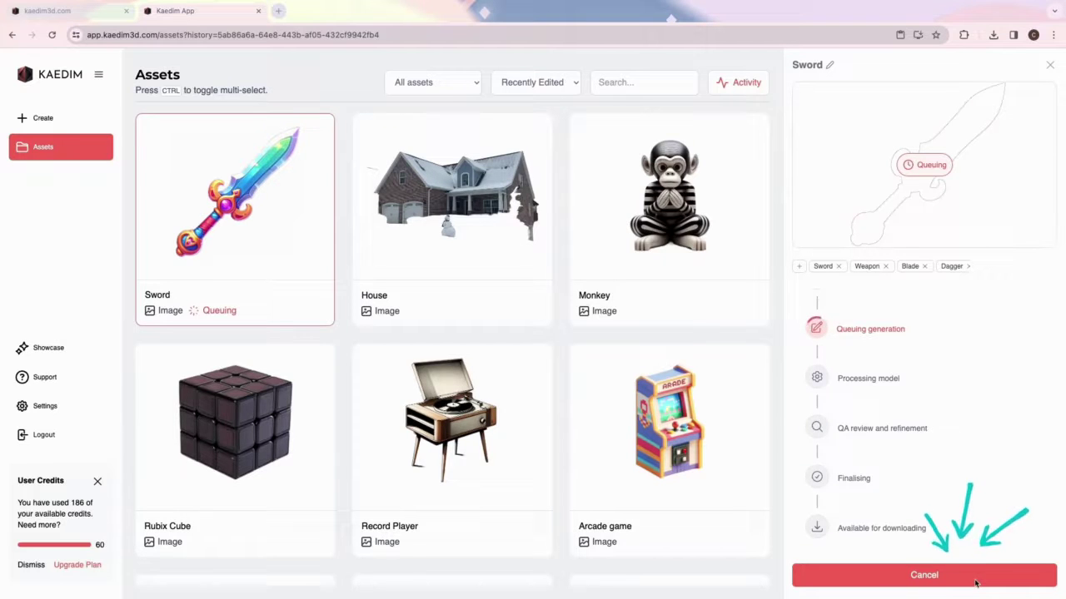
# Check the cancellation option for the queued sword generation, dismiss it without cancelling, and close the asset's details
pyautogui.click(924, 575)
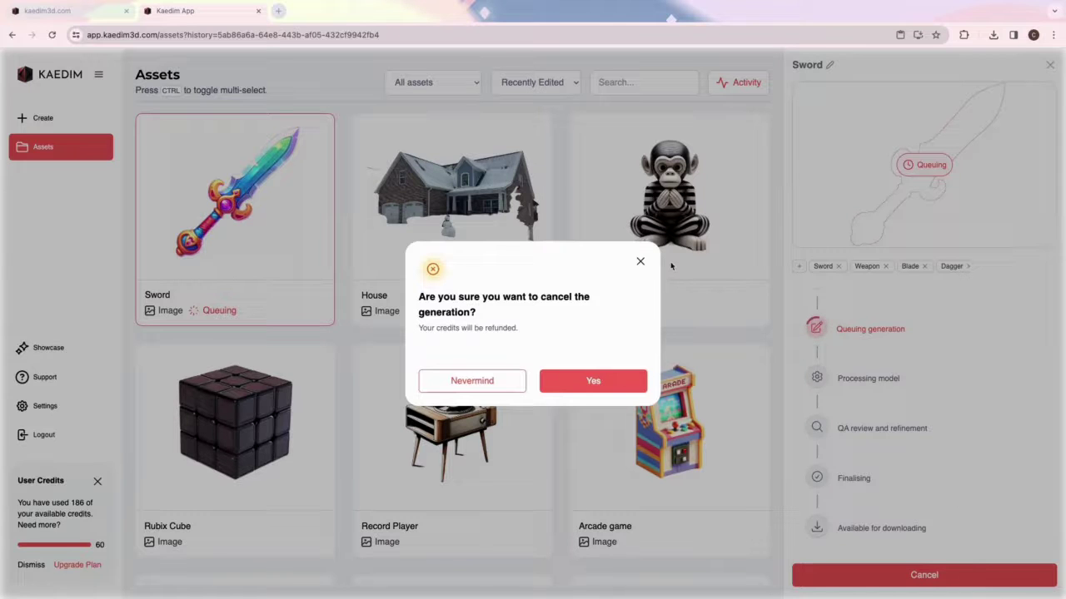
pyautogui.click(640, 263)
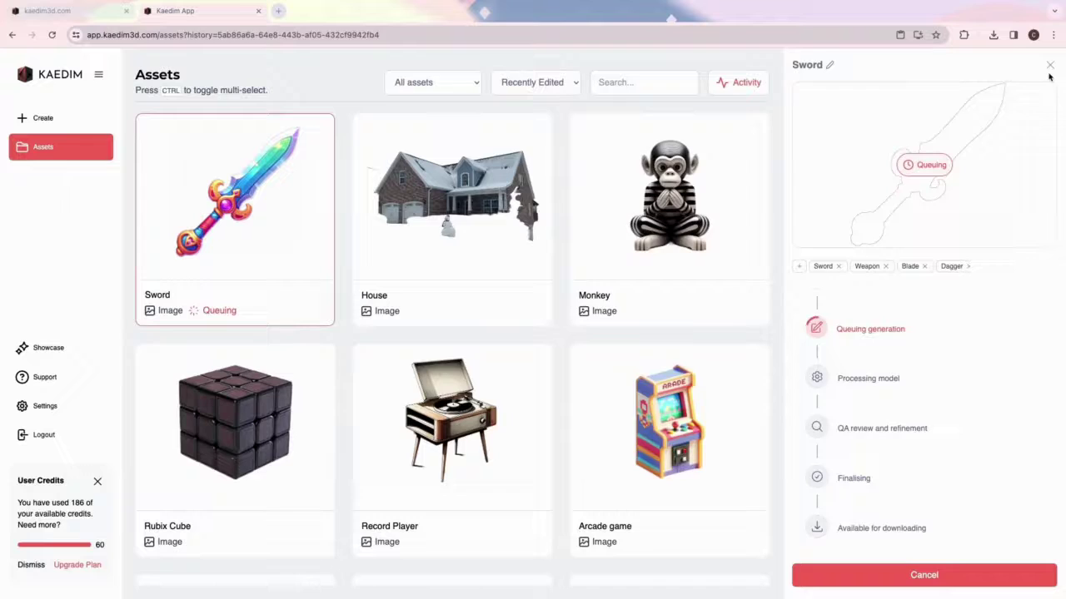
pyautogui.click(1050, 66)
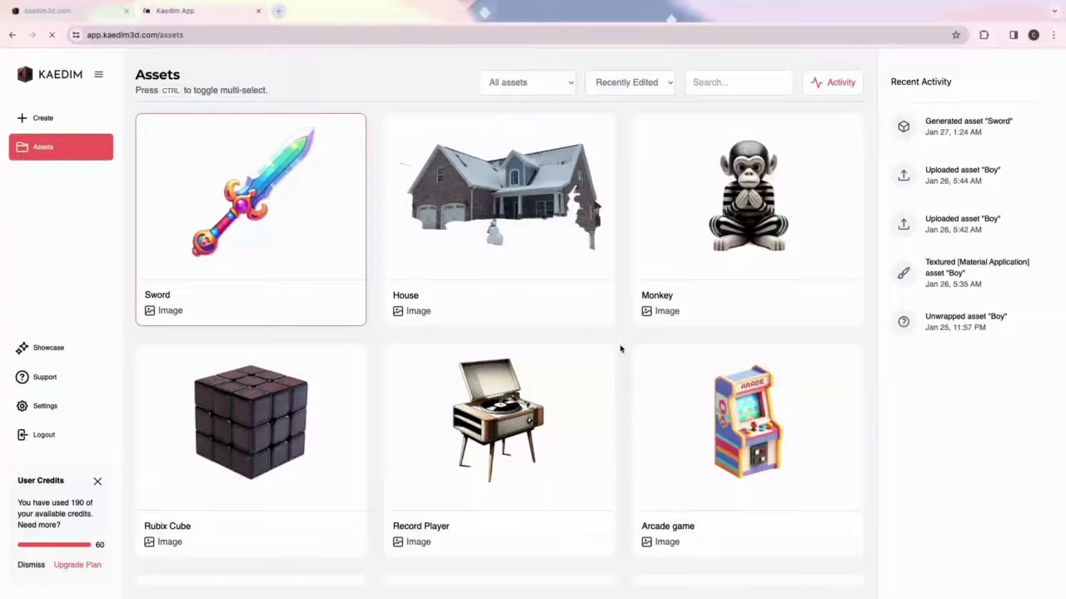
# Open the generated Sword asset, add an empty tag to it and delete that tag again
pyautogui.click(226, 247)
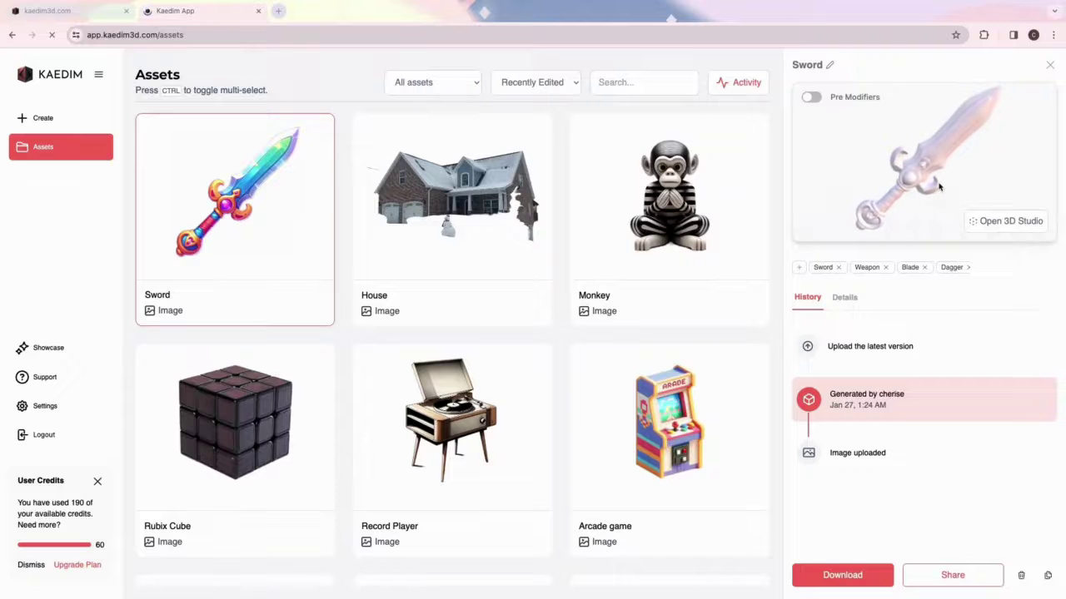
pyautogui.click(967, 268)
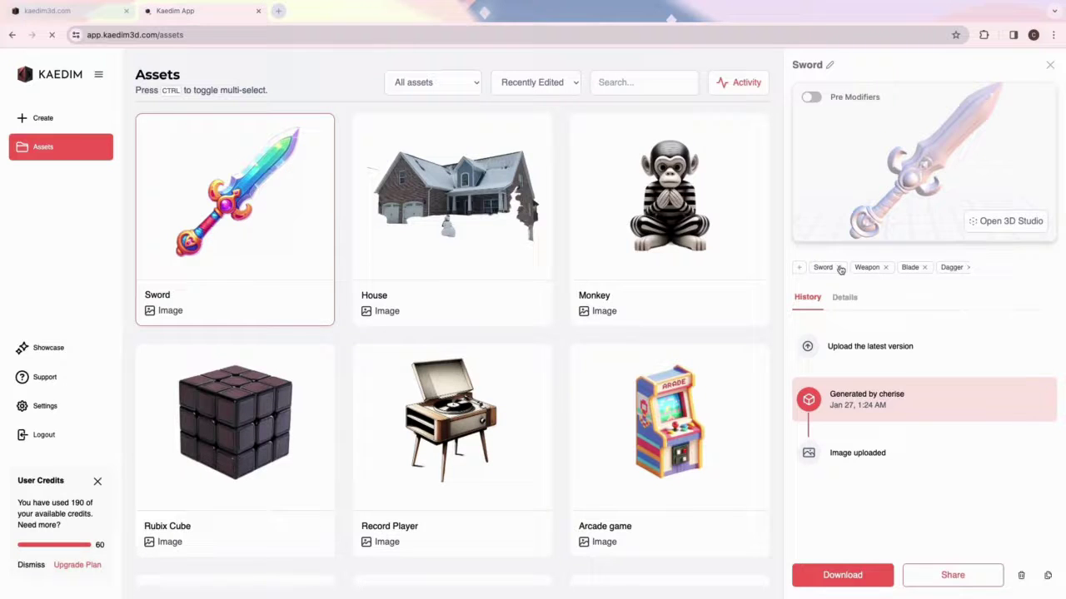
pyautogui.click(801, 267)
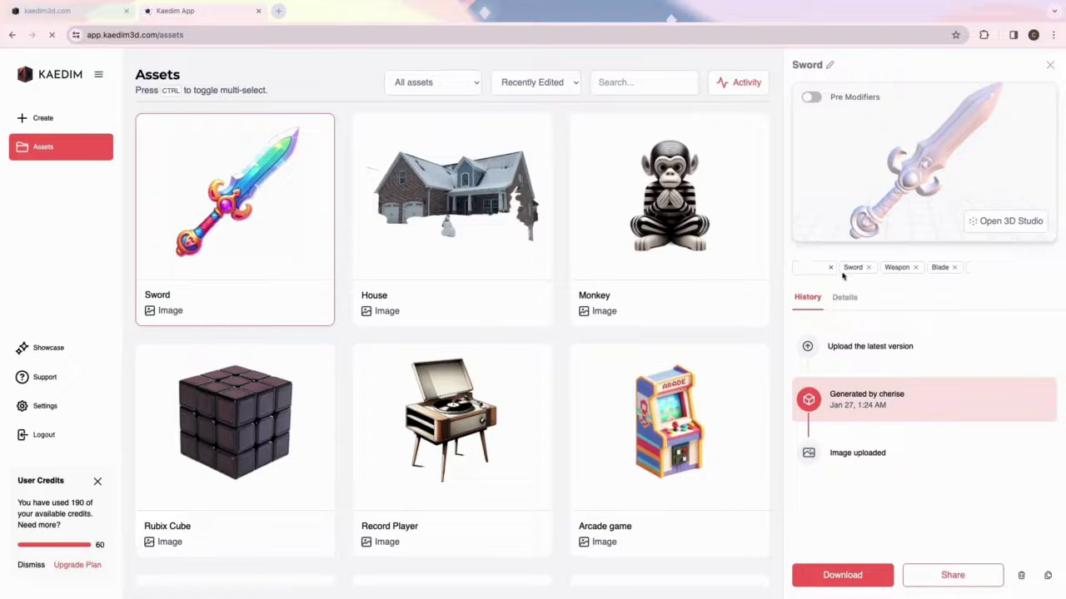
pyautogui.click(832, 267)
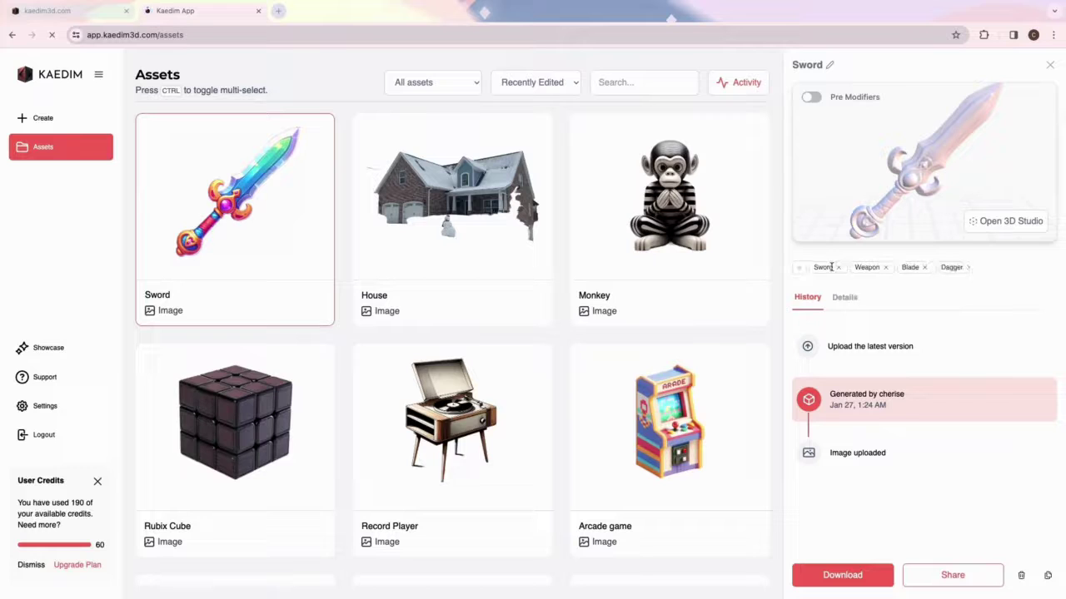
pyautogui.click(966, 271)
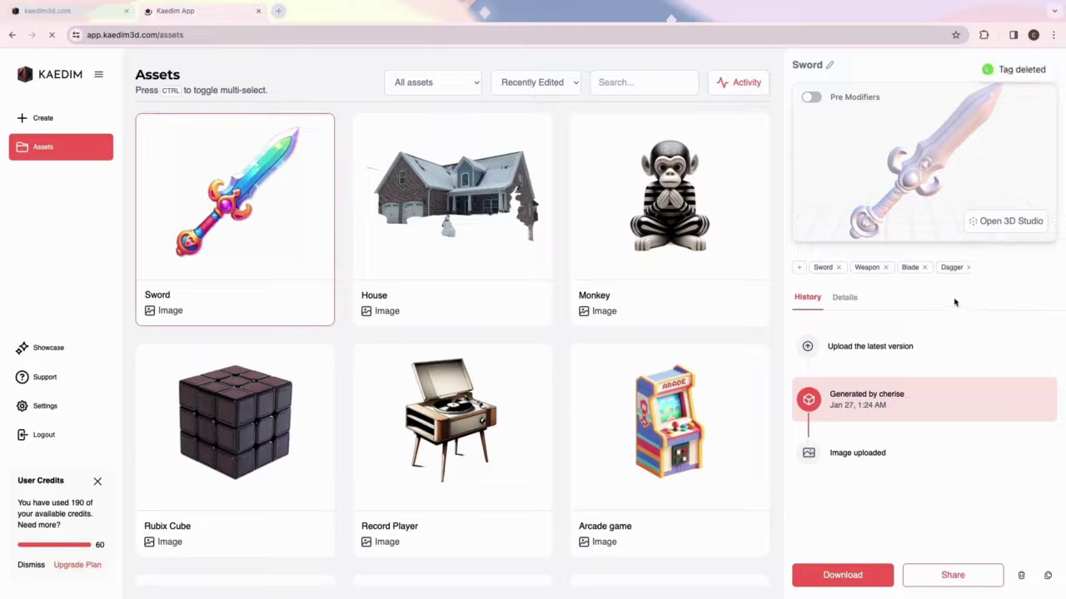
# Review the sword's version history and details, and give the model a five-star rating
pyautogui.click(850, 454)
pyautogui.click(857, 409)
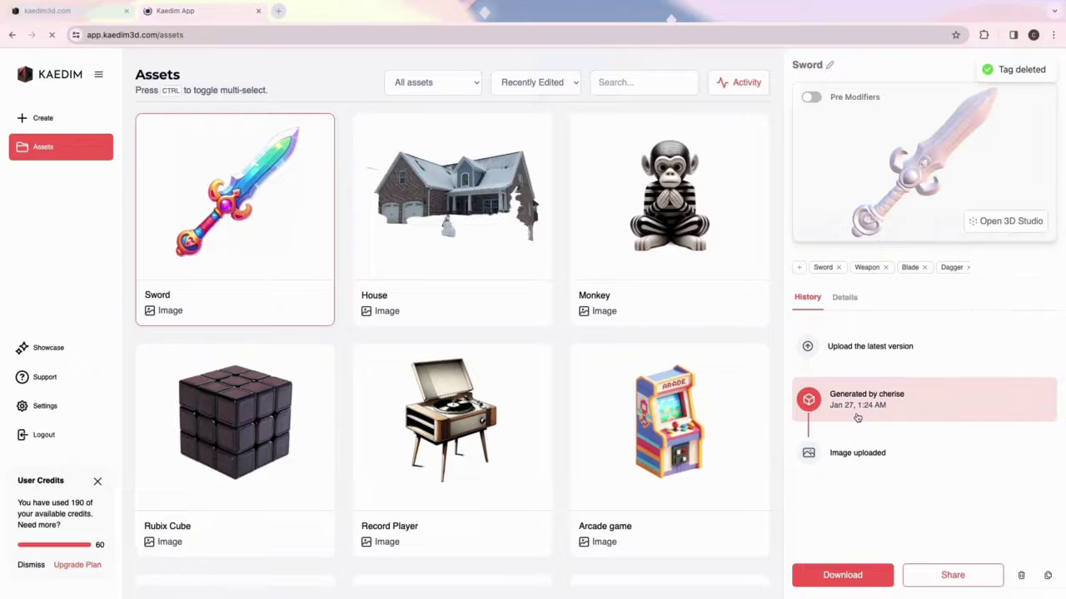
pyautogui.click(858, 304)
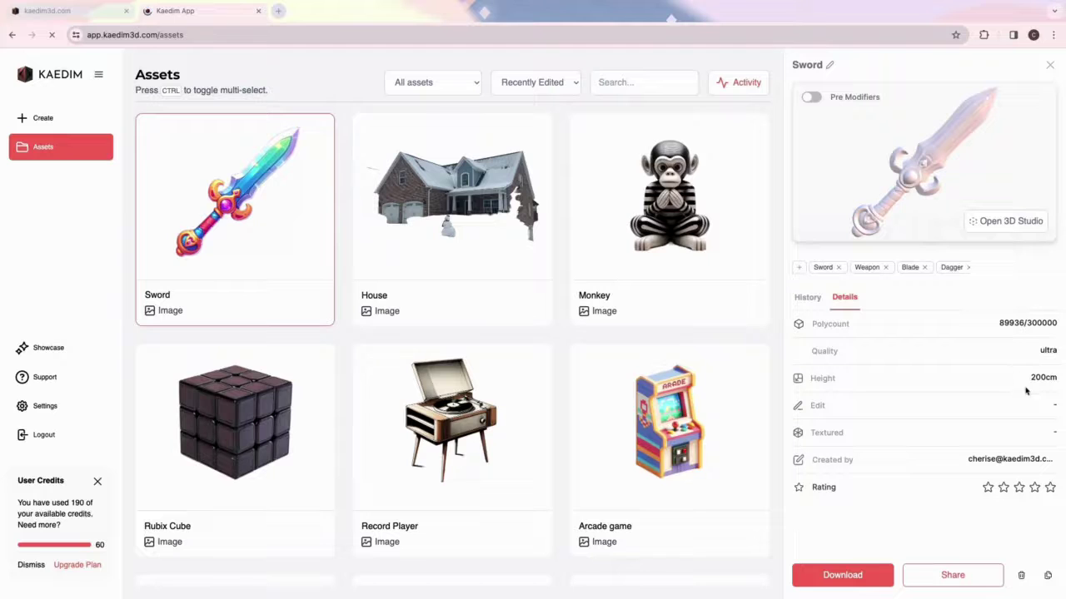
pyautogui.click(1049, 488)
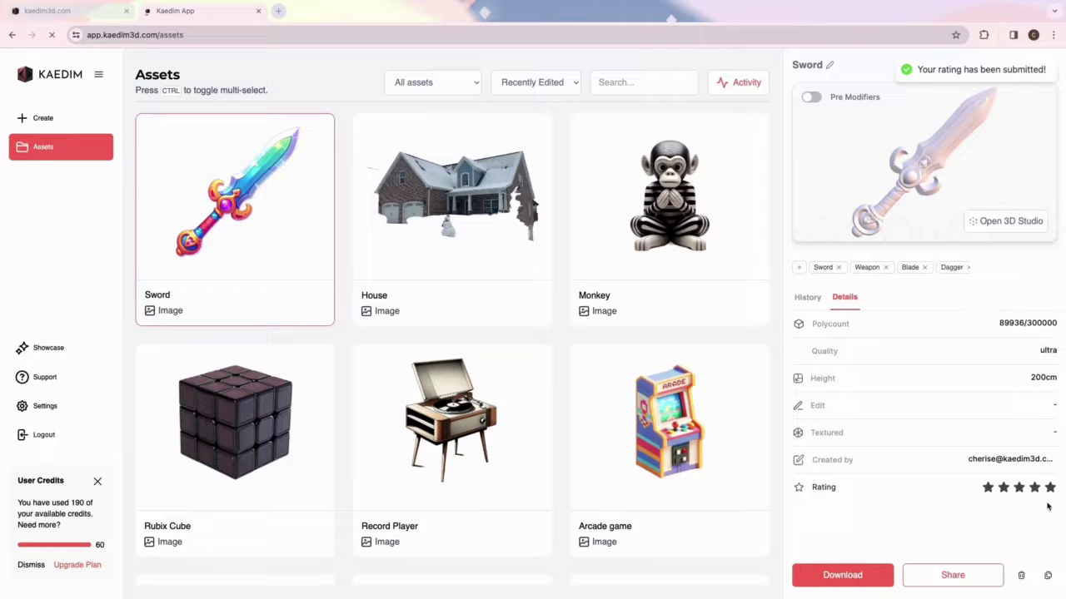
# Open the sharing options for the Sword asset and close them again
pyautogui.click(974, 576)
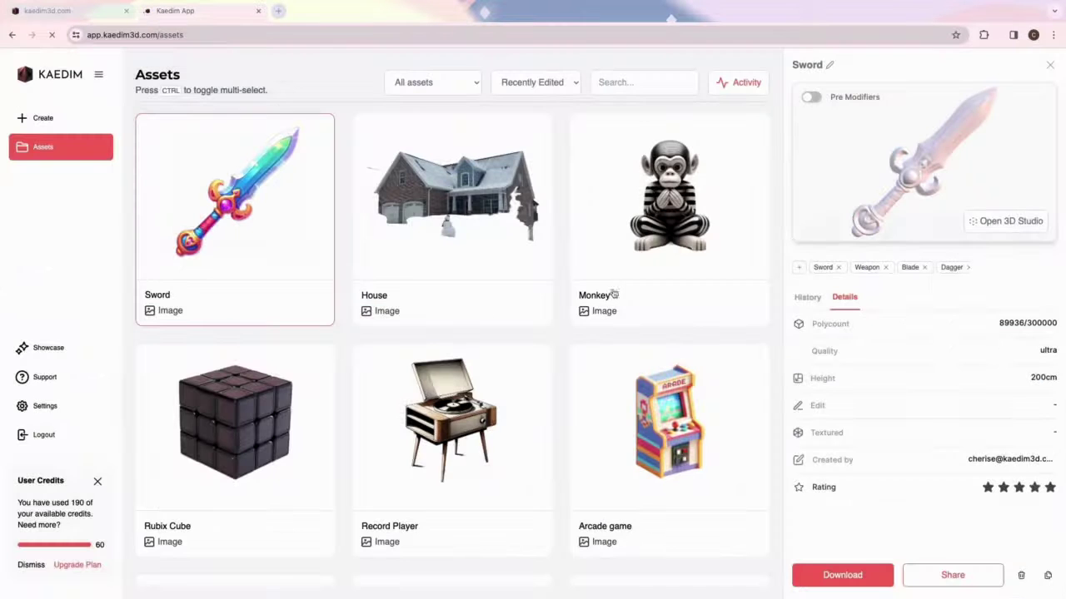
pyautogui.click(611, 293)
# Open the sword in 3D Studio and display its input image and dimensions with the model
pyautogui.click(1005, 222)
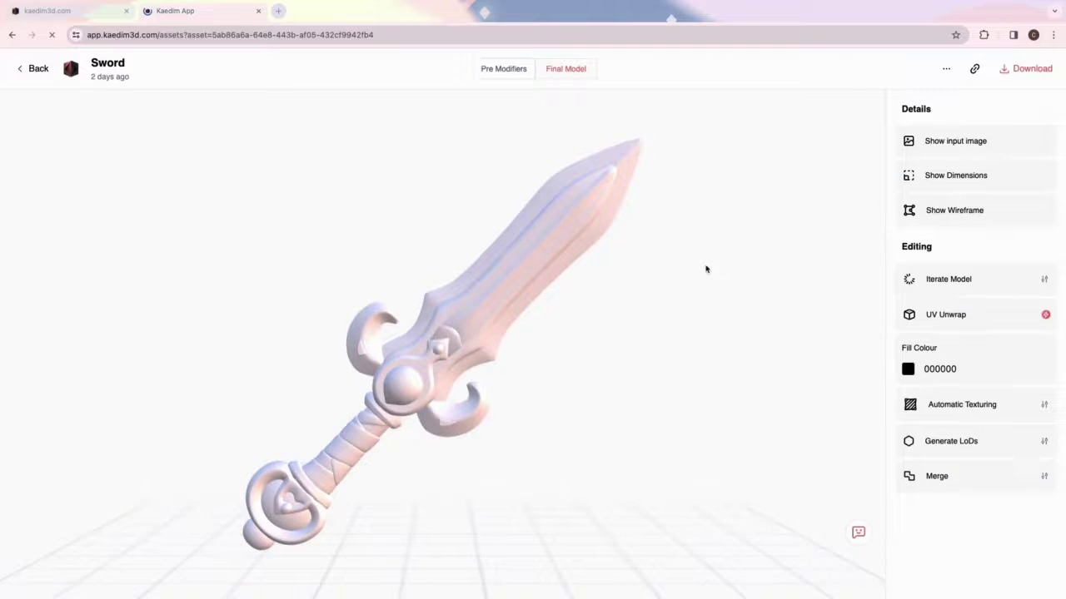
pyautogui.moveTo(692, 323); pyautogui.dragTo(191, 350)
pyautogui.click(1013, 137)
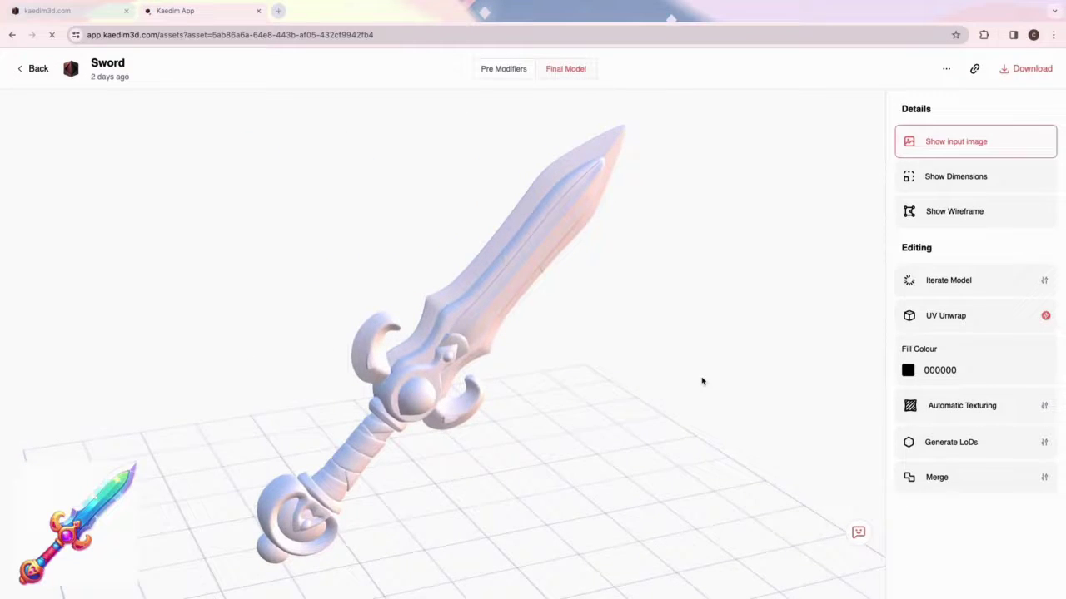
pyautogui.click(946, 190)
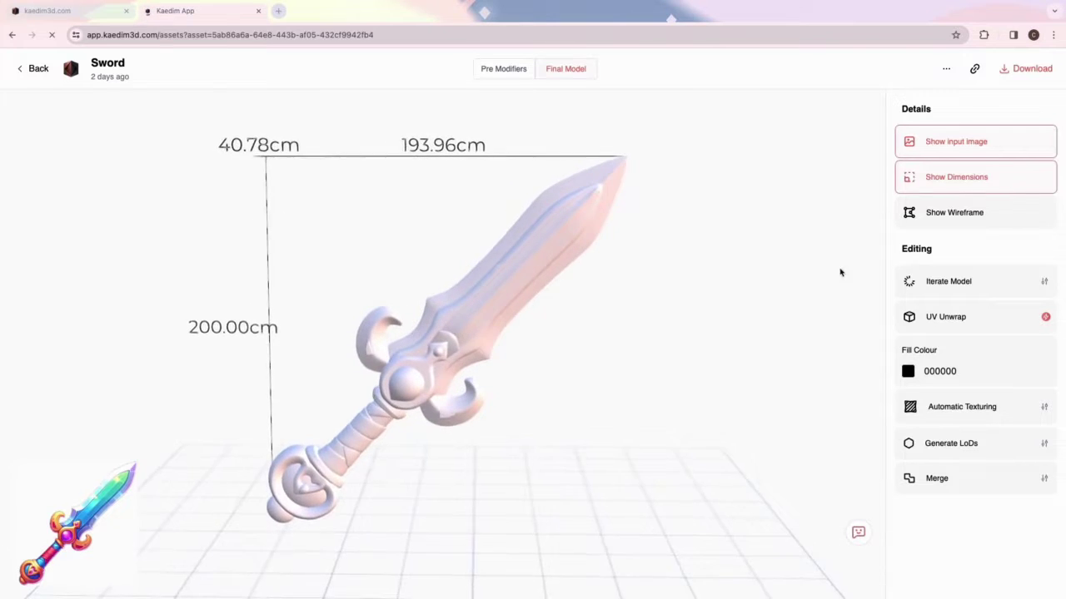
# Display the wireframe of the sword model in 3D Studio
pyautogui.click(998, 216)
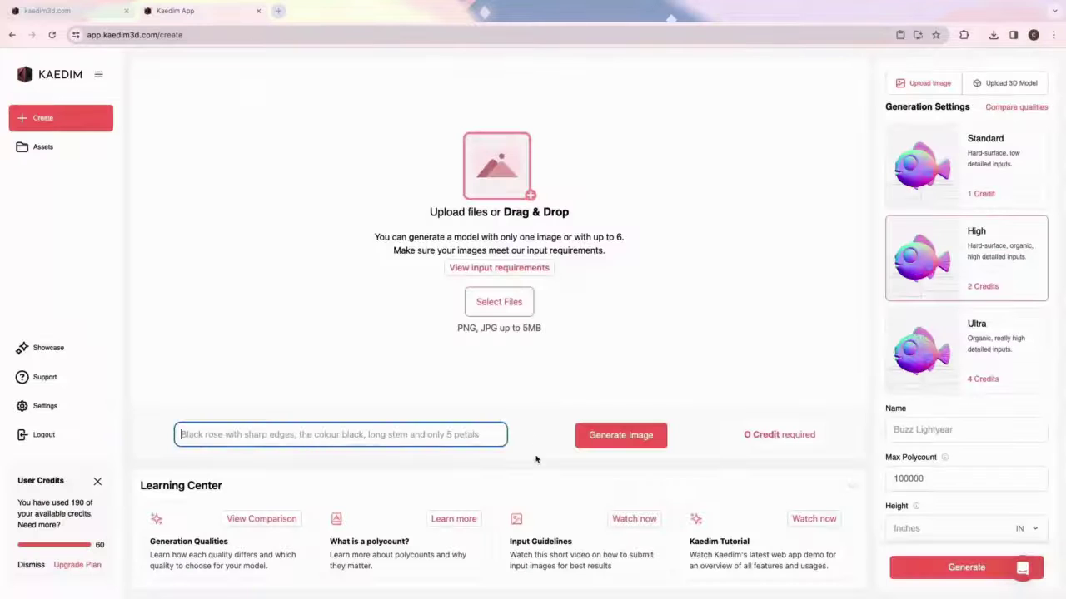
# Generate an image from the prompt "Cartoony 3D render of a bow and arrow for a low poly game" and regenerate it once
pyautogui.write('Cartoony ')
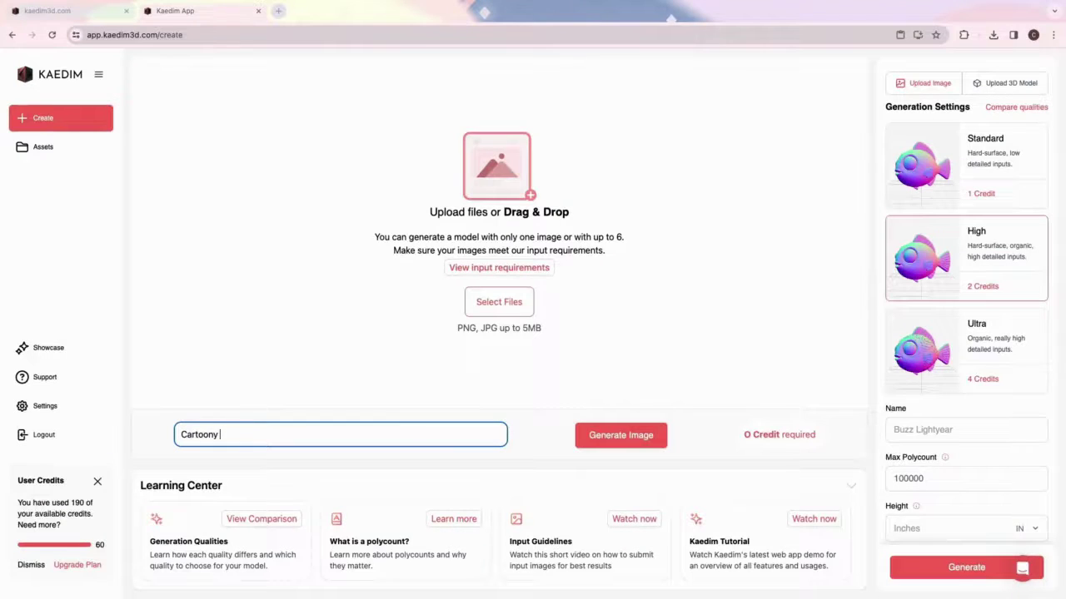
pyautogui.write('3D render of a bow and arrow')
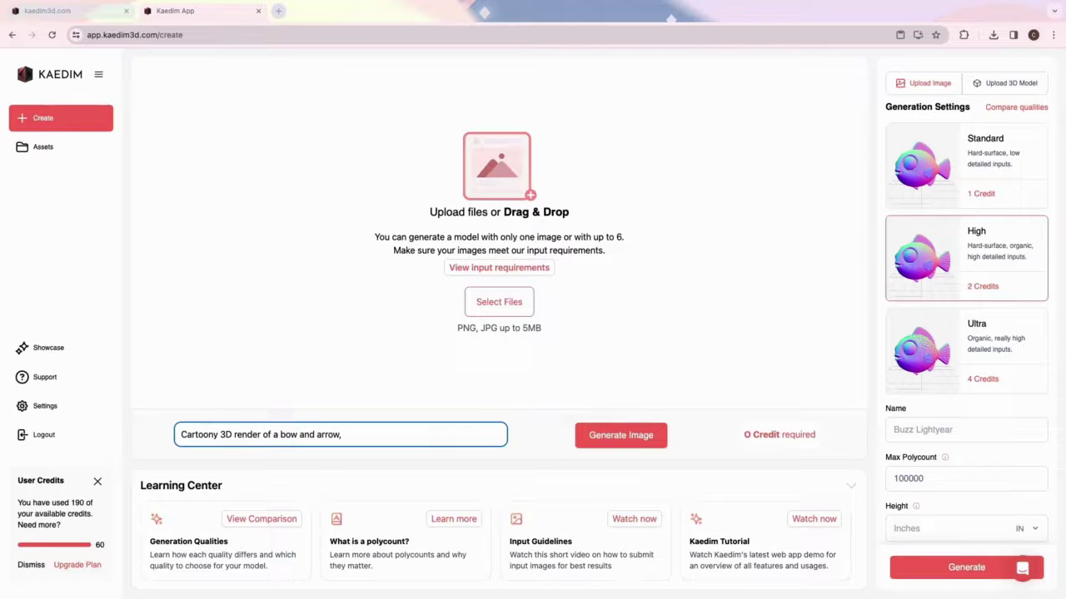
pyautogui.write(' for a low poly game')
pyautogui.click(651, 437)
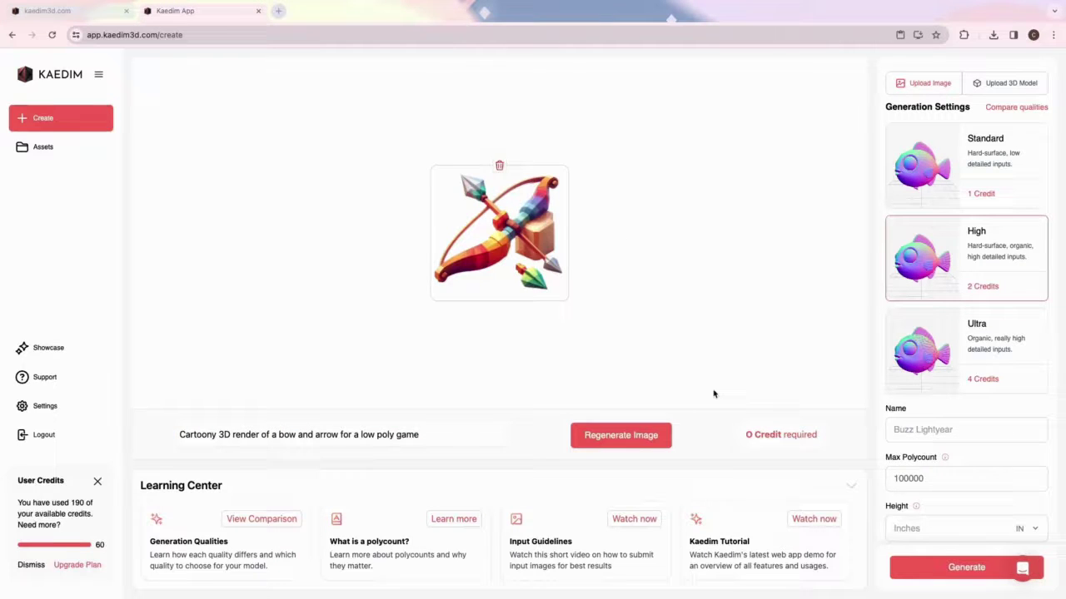
pyautogui.click(640, 443)
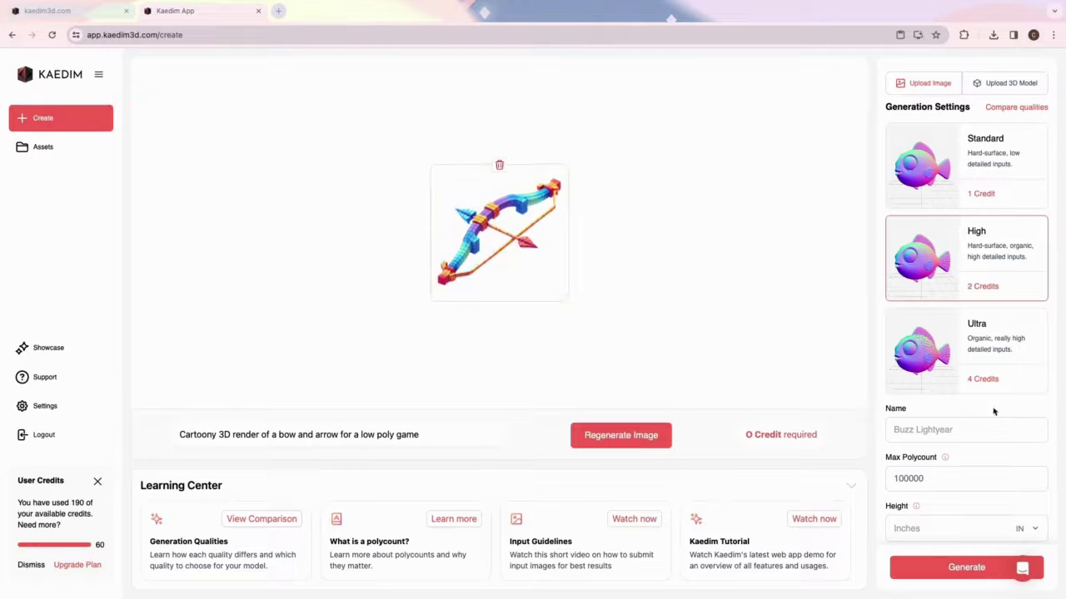
# Name the asset "Bow and arrow", disable the Test option and generate the 3D model at High quality
pyautogui.scroll(-1, 994, 411)
pyautogui.click(972, 375)
pyautogui.write('Bow and arrow')
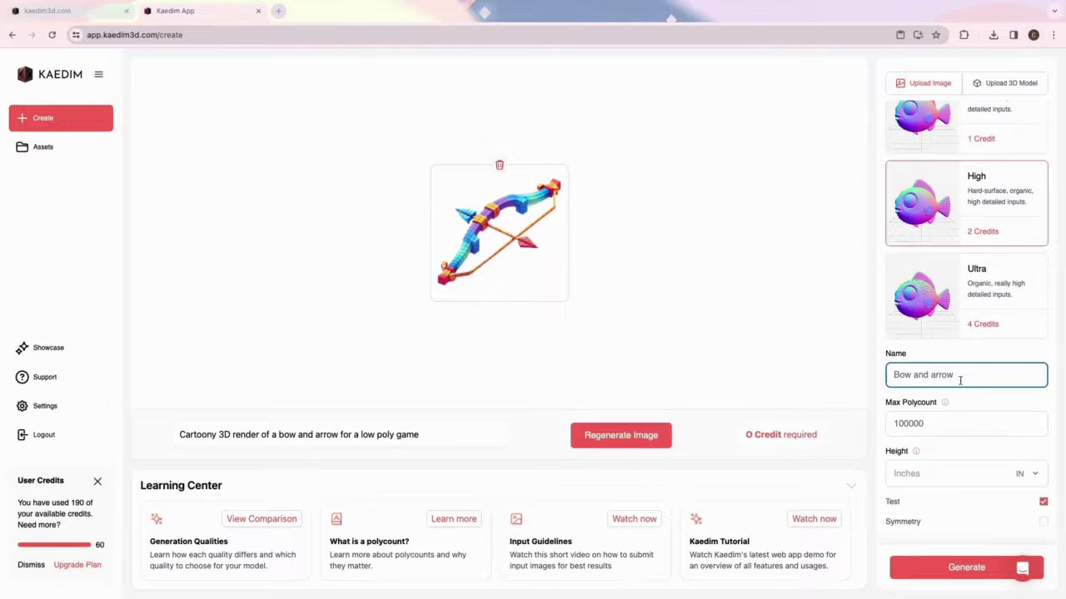
pyautogui.click(1043, 503)
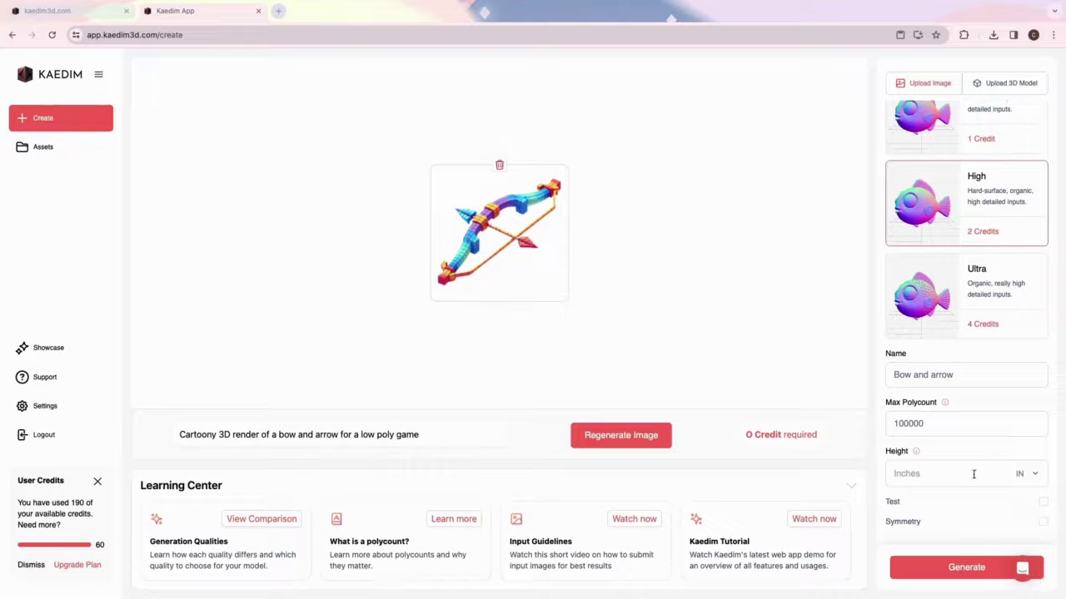
pyautogui.click(977, 569)
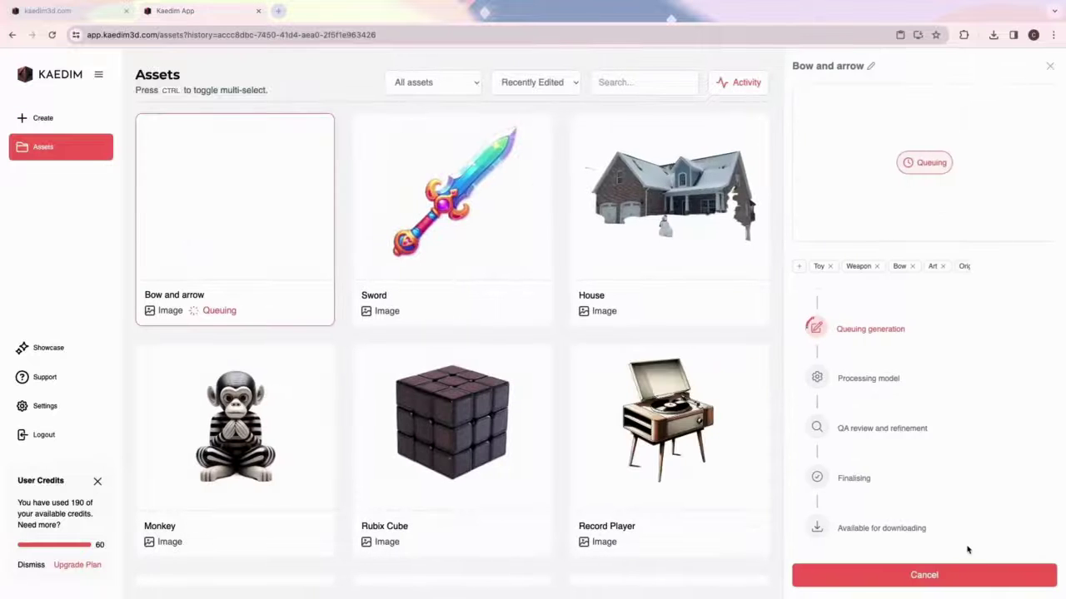
# Create a new asset by uploading the existing 3D character model under the name "Mailman"
pyautogui.click(740, 336)
pyautogui.click(77, 129)
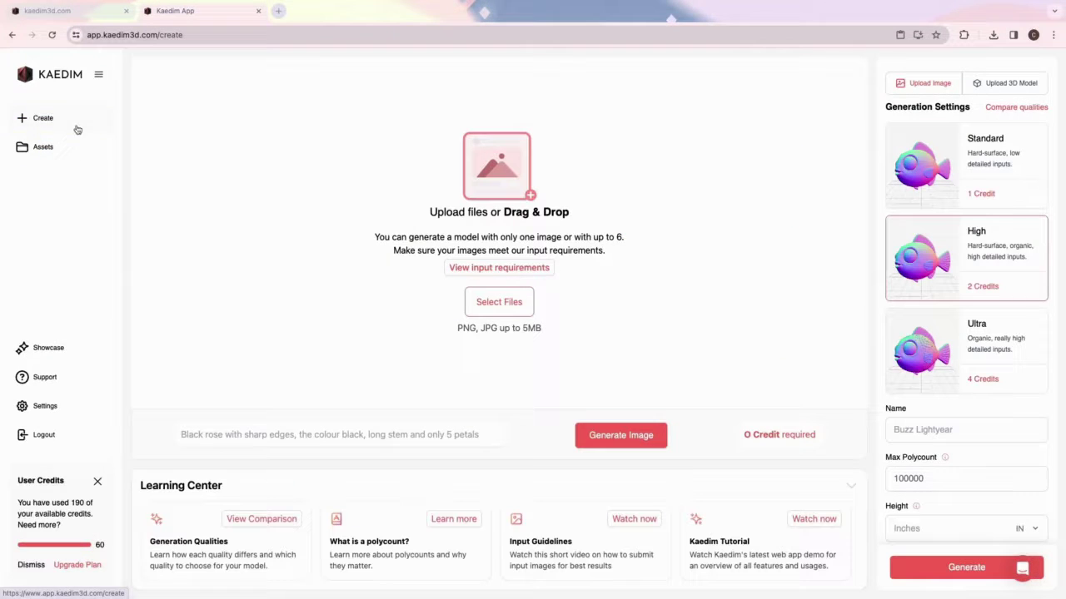
pyautogui.click(969, 87)
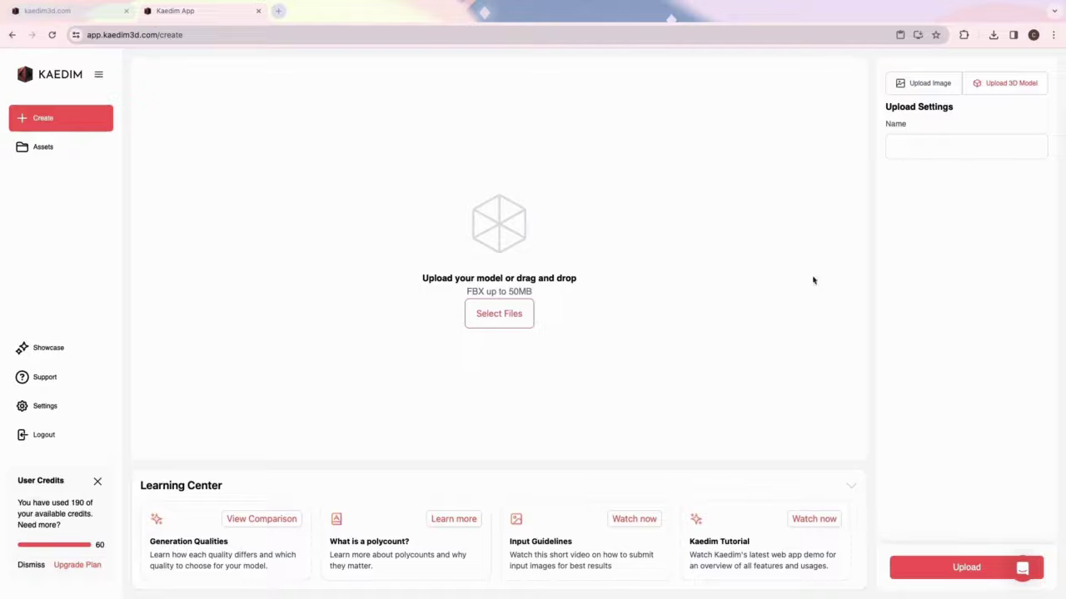
pyautogui.moveTo(1064, 300); pyautogui.dragTo(575, 287)
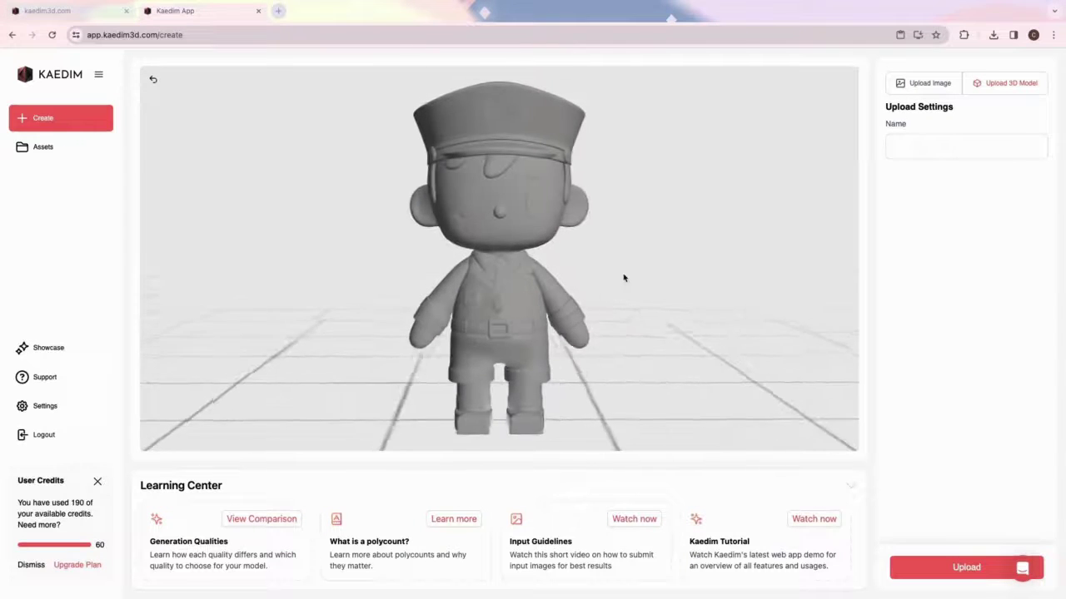
pyautogui.click(916, 145)
pyautogui.write('Mailman')
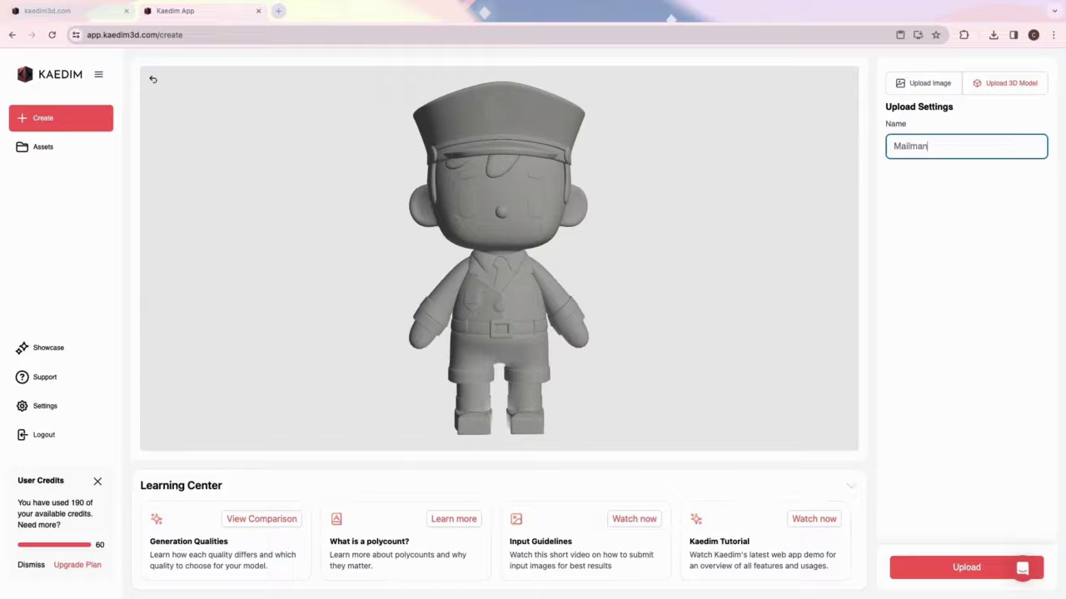
pyautogui.click(935, 569)
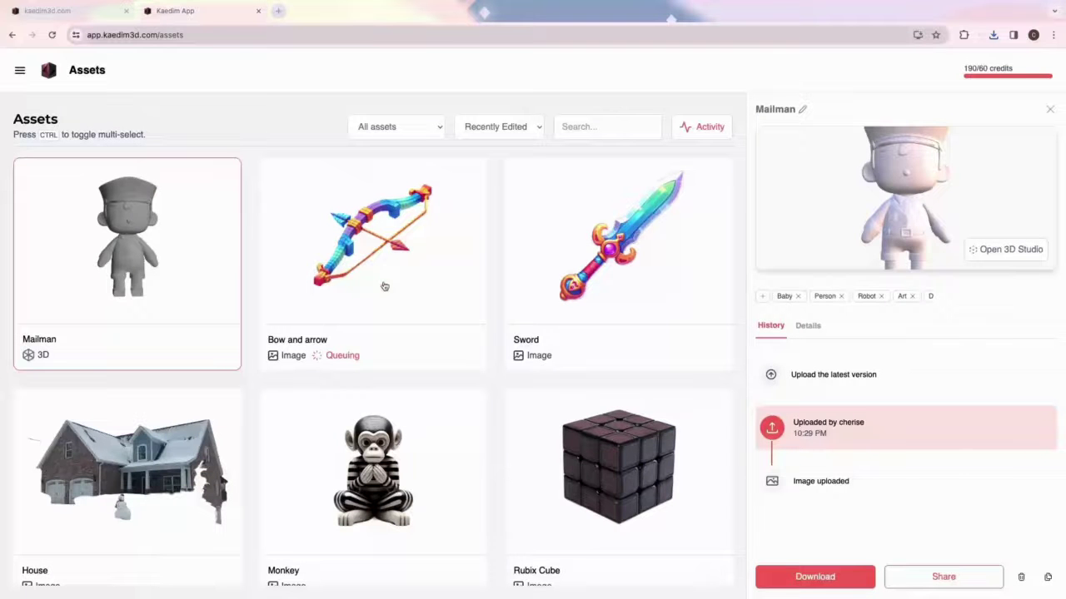
# Open the Mailman asset in 3D Studio and attach Letter.png as the reference image for a model iteration
pyautogui.click(1009, 250)
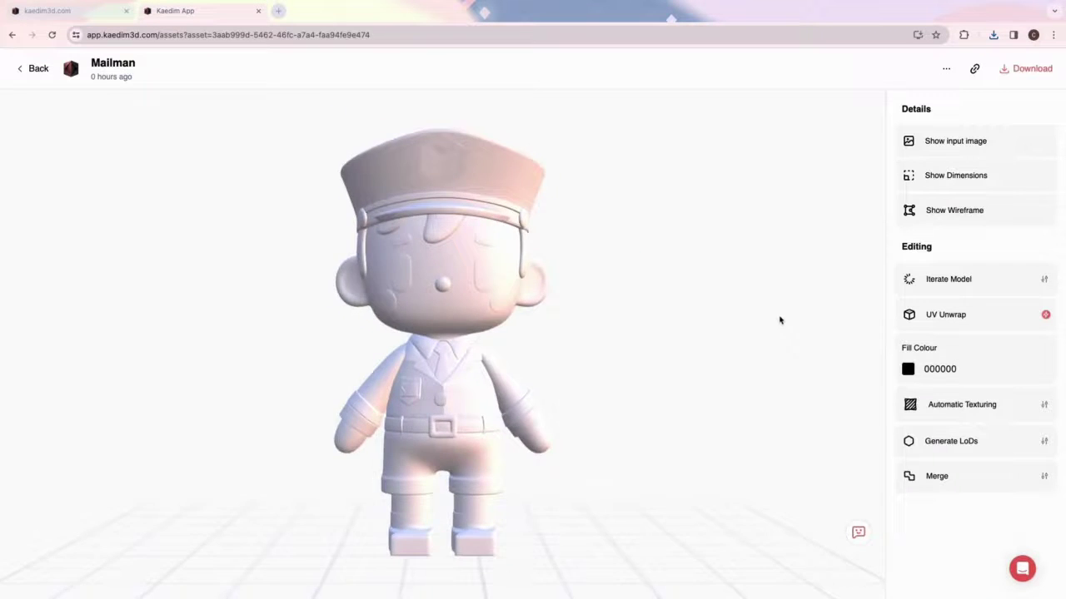
pyautogui.click(941, 279)
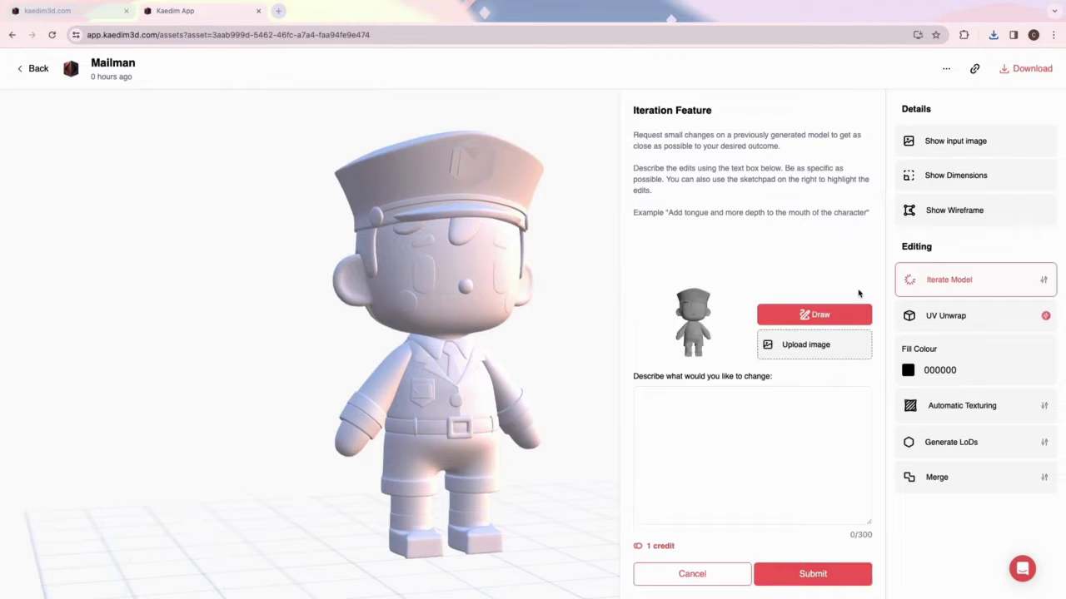
pyautogui.click(791, 354)
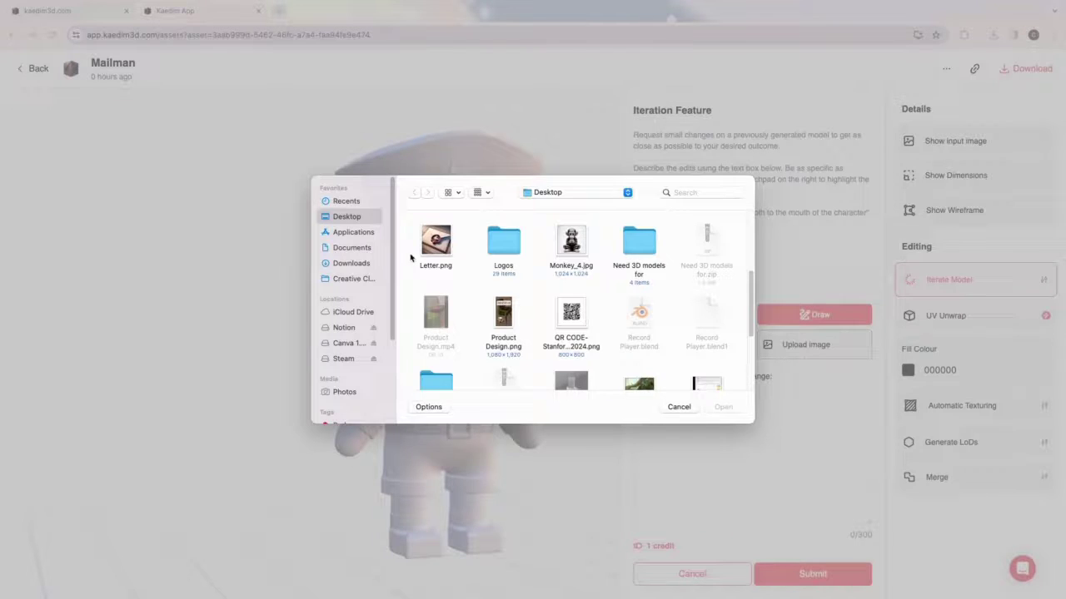
pyautogui.click(436, 245)
pyautogui.click(721, 404)
# Describe the iteration as "Add the letter to his right hand, like he's holding it" and submit the request
pyautogui.click(768, 408)
pyautogui.write('A')
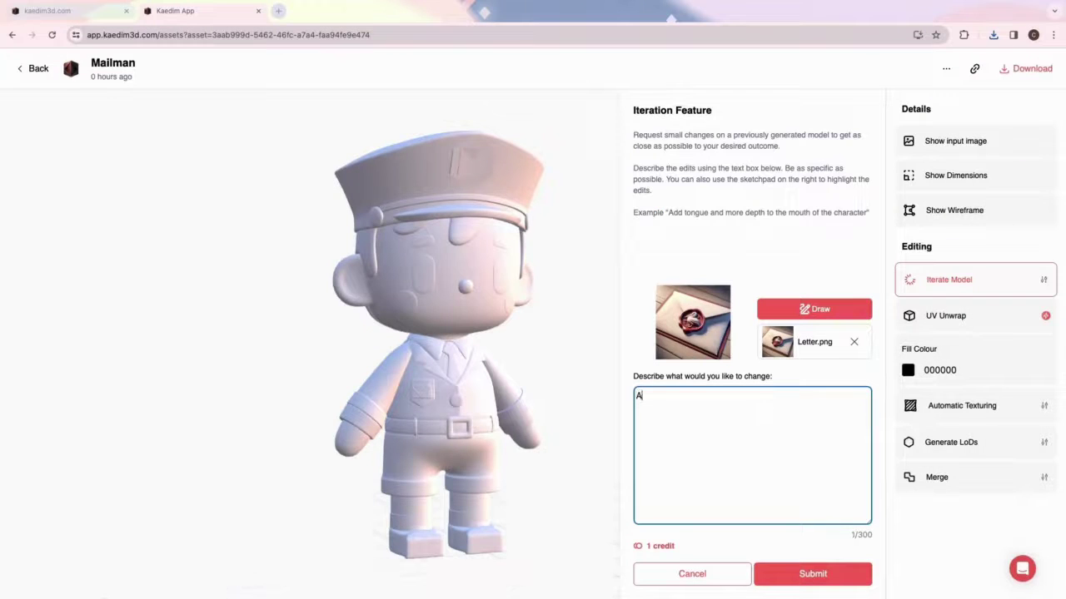
pyautogui.write('dd the letter to his right ha')
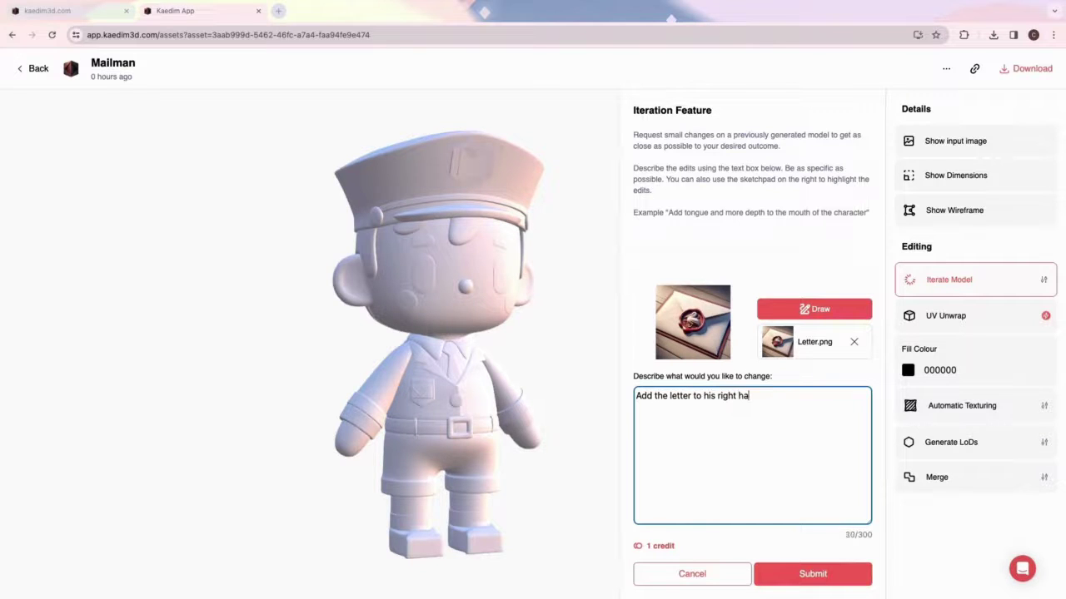
pyautogui.write("nd, like he's holding it")
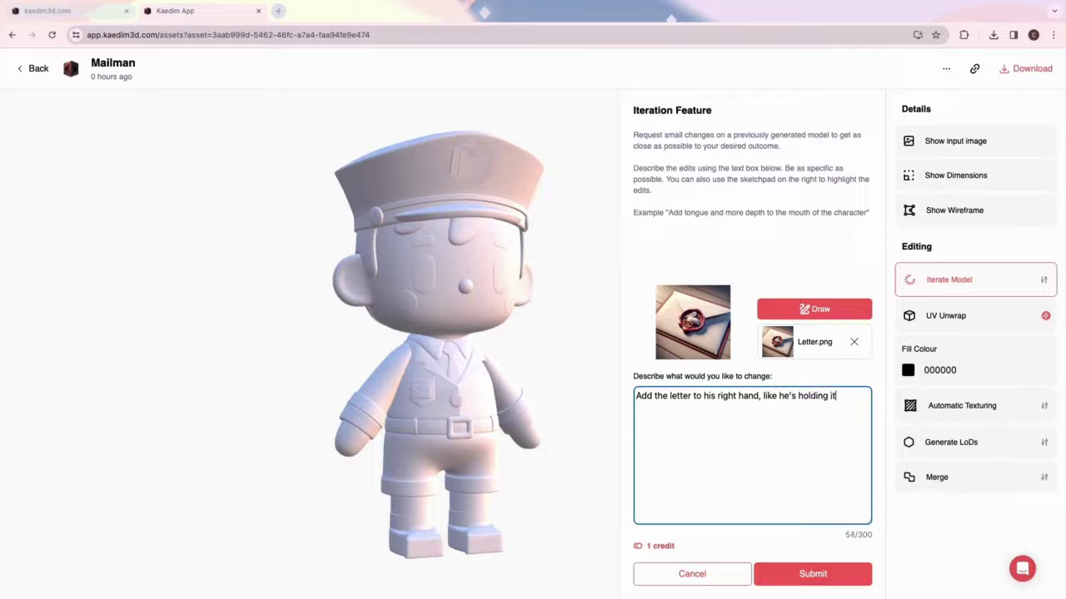
pyautogui.click(788, 584)
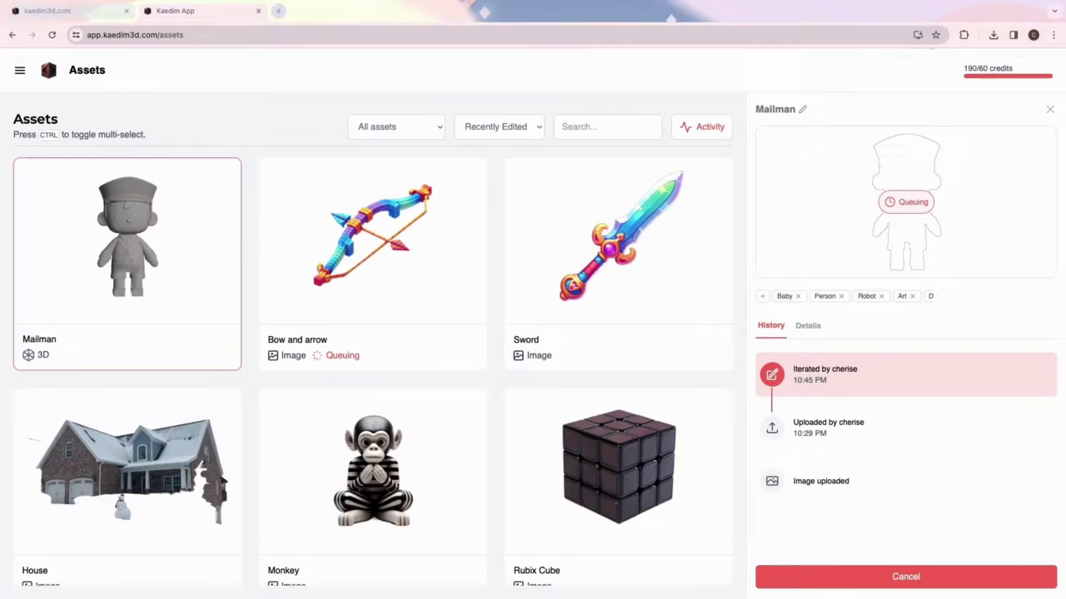
# Compare the Mailman's uploaded and iterated versions, then inspect the iterated model in 3D Studio from several angles and with its wireframe
pyautogui.click(182, 293)
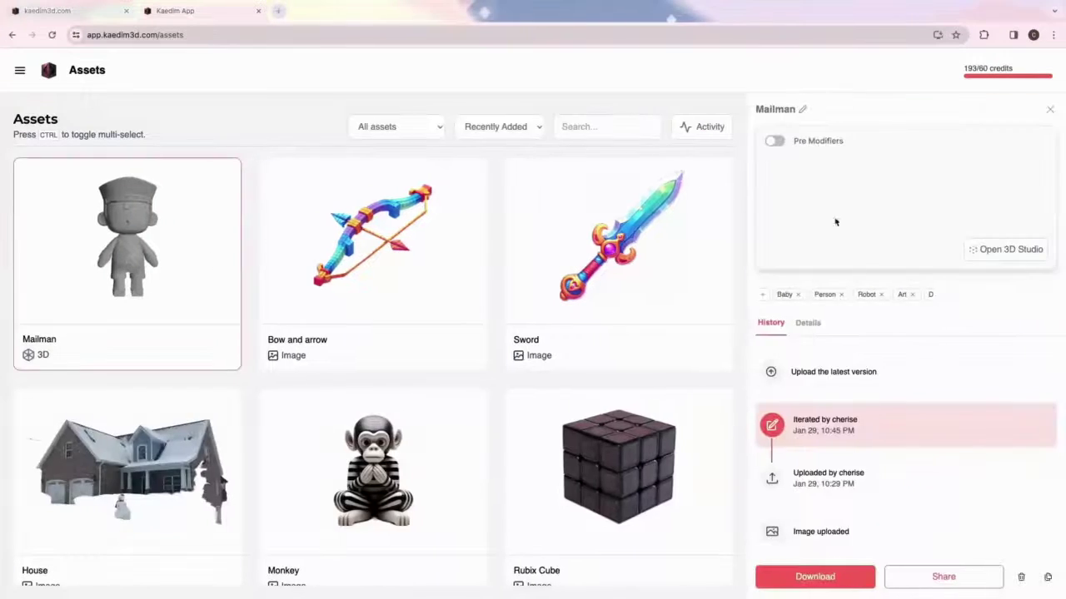
pyautogui.click(892, 477)
pyautogui.click(897, 443)
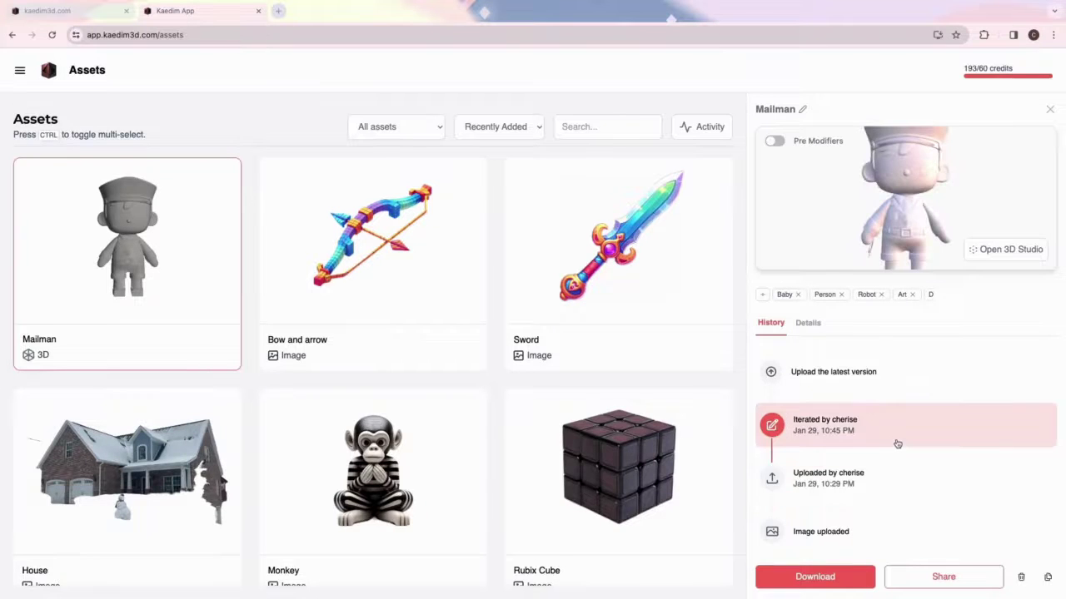
pyautogui.click(991, 249)
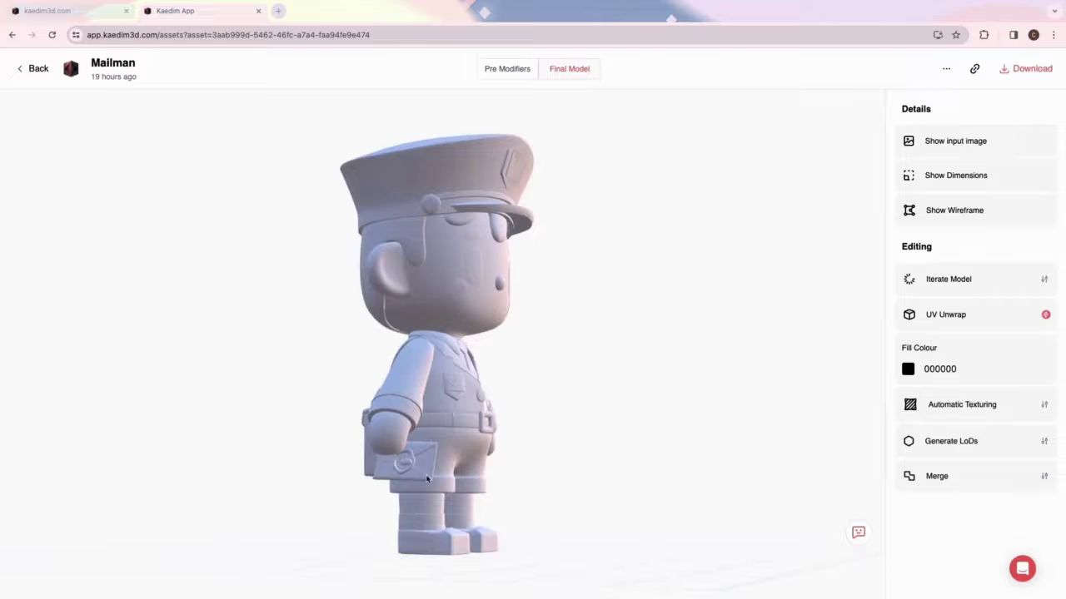
pyautogui.moveTo(616, 479); pyautogui.dragTo(631, 387)
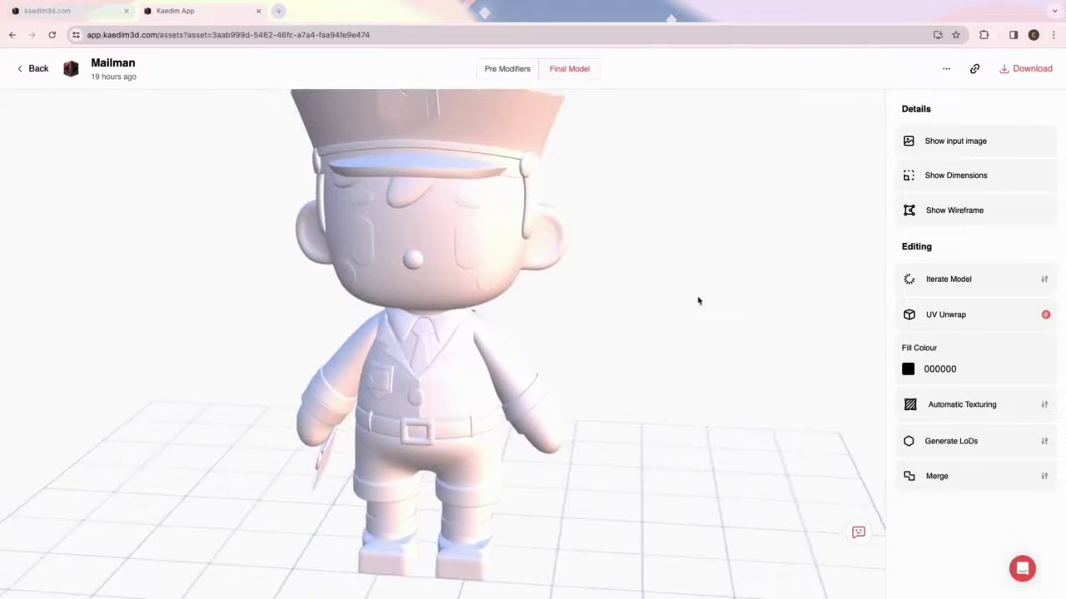
pyautogui.click(956, 211)
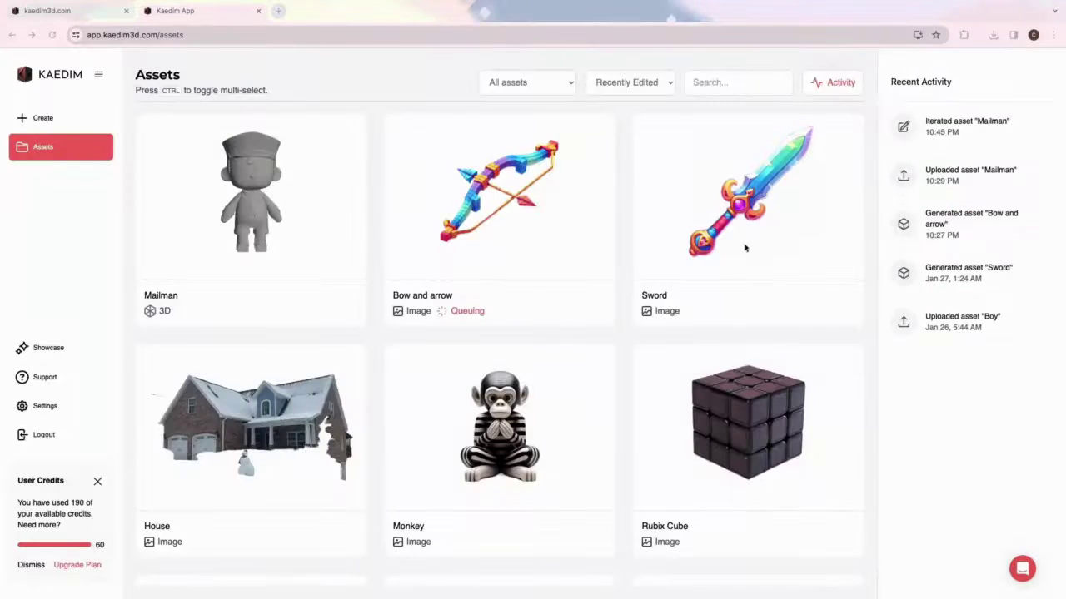
# Open the Sword asset from the asset library in 3D Studio
pyautogui.click(745, 247)
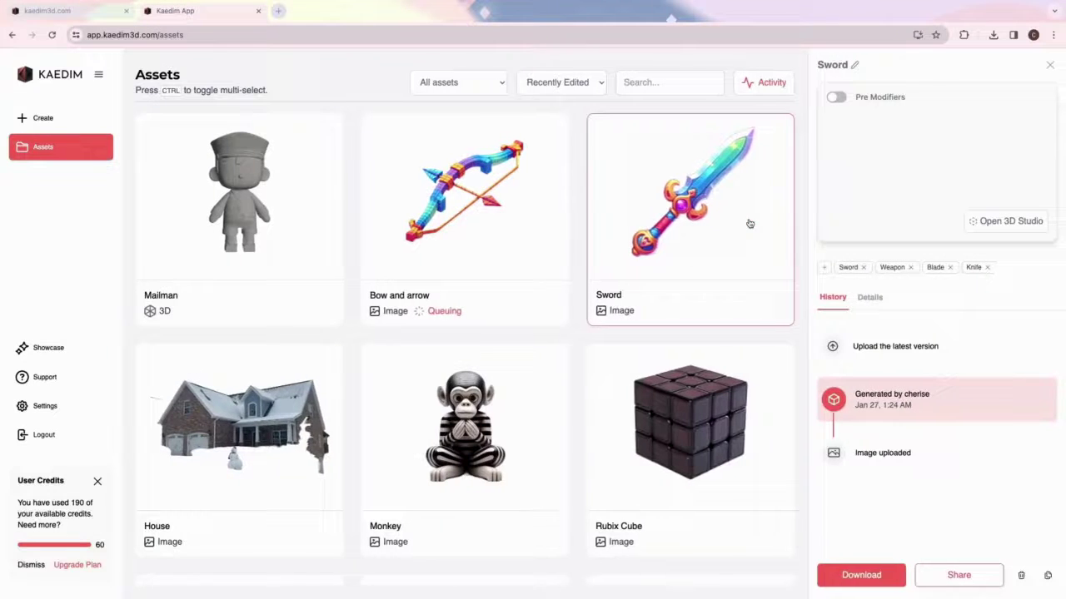
pyautogui.click(1008, 220)
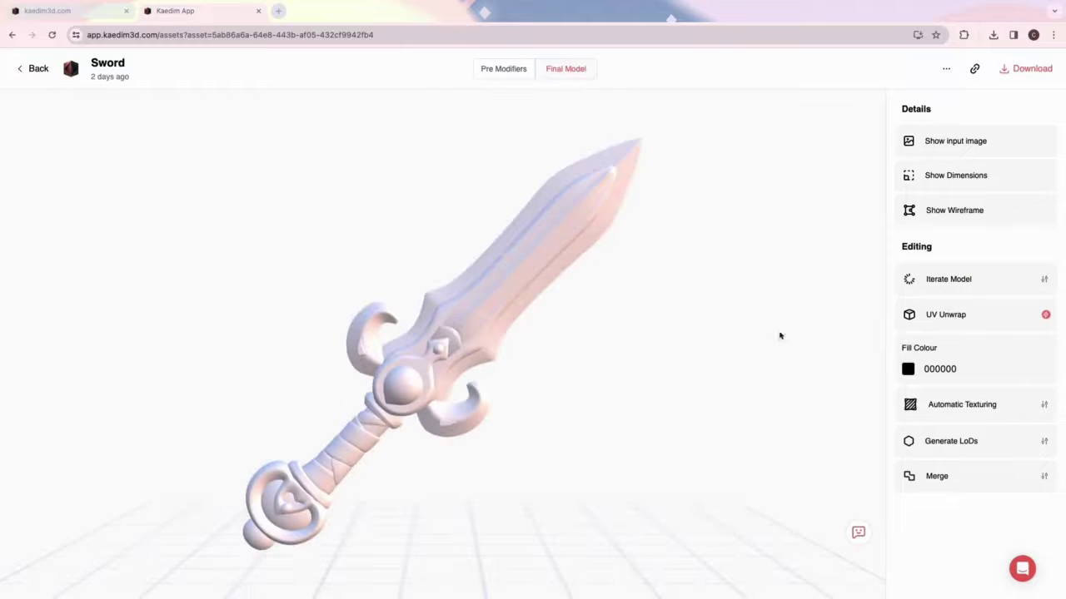
pyautogui.moveTo(874, 324); pyautogui.dragTo(612, 339)
# Fill the inner strip of the sword's blade with #e85f5f, trying the Metallic and Glossy effects before choosing Glossy Metal
pyautogui.click(959, 377)
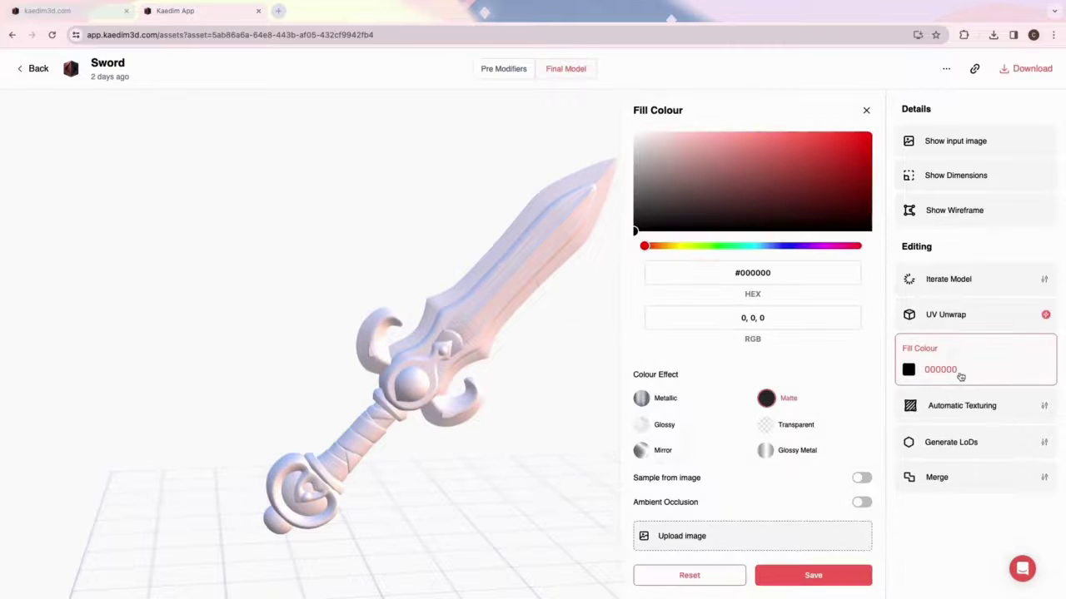
pyautogui.click(503, 296)
pyautogui.click(773, 140)
pyautogui.click(642, 398)
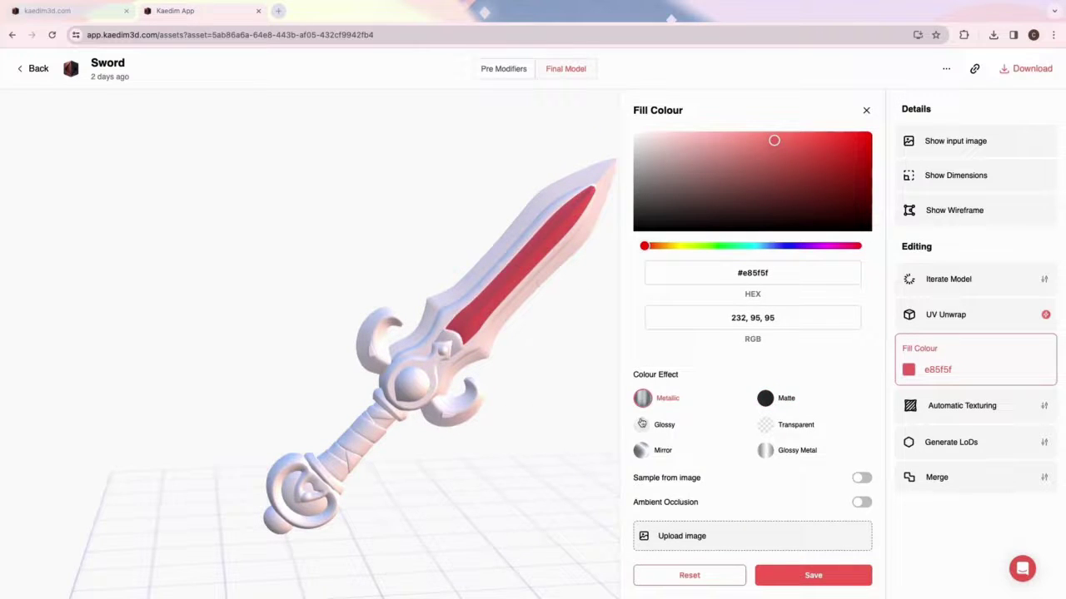
pyautogui.click(642, 423)
pyautogui.click(765, 451)
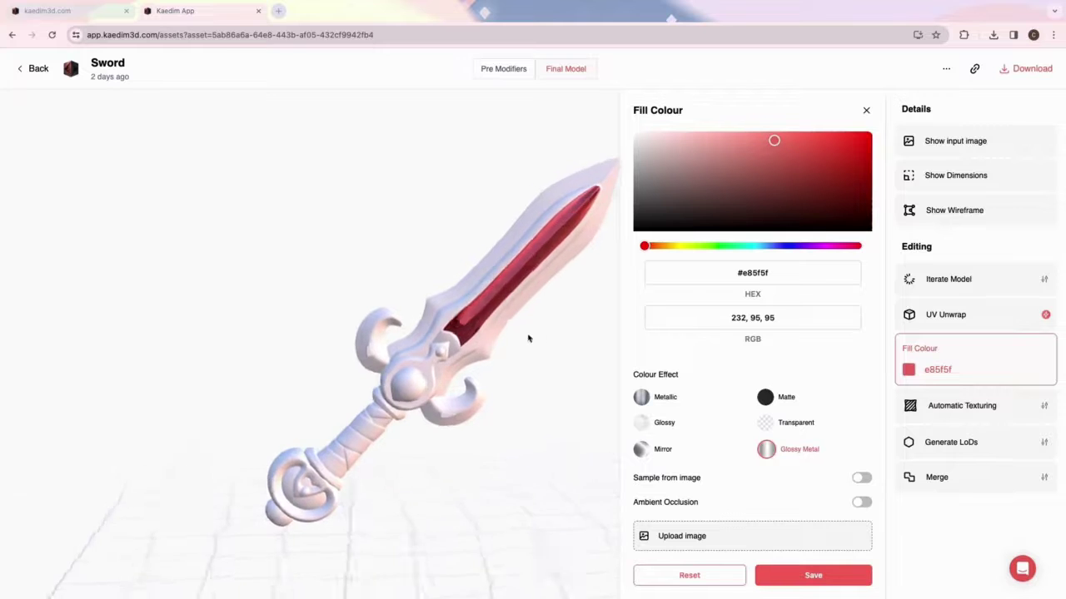
# Enable colour sampling from the input image and recolour the blade's inner strip with the sampled green #53ddb9
pyautogui.click(863, 483)
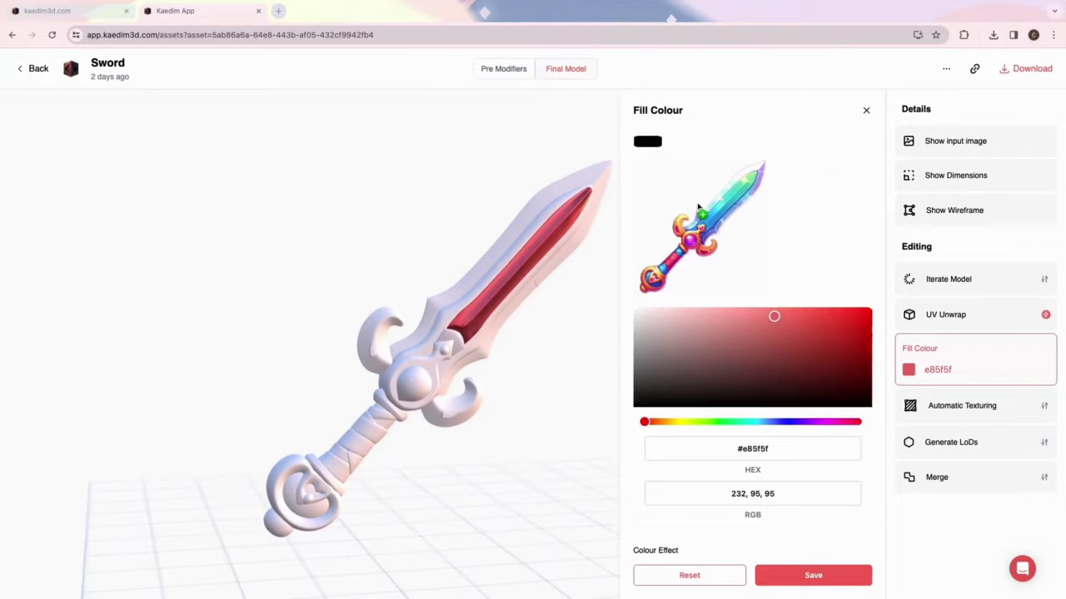
pyautogui.click(716, 227)
pyautogui.click(738, 190)
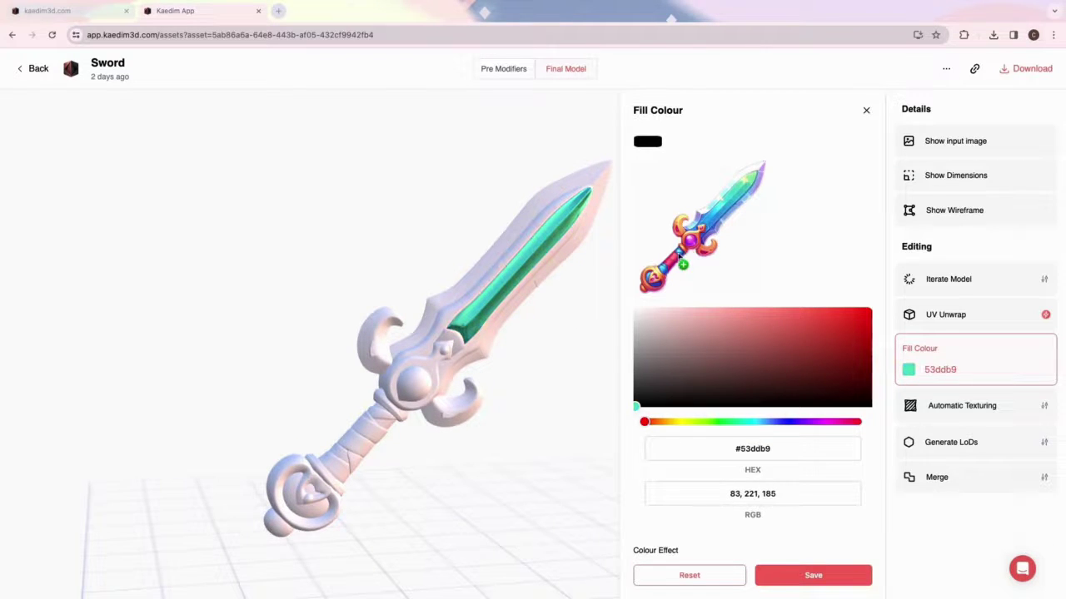
# Colour the middle bands of the sword's grip with the sampled pink #fa496c and the Matte effect, and save the coloured asset
pyautogui.click(356, 439)
pyautogui.click(676, 275)
pyautogui.scroll(-2, 697, 329)
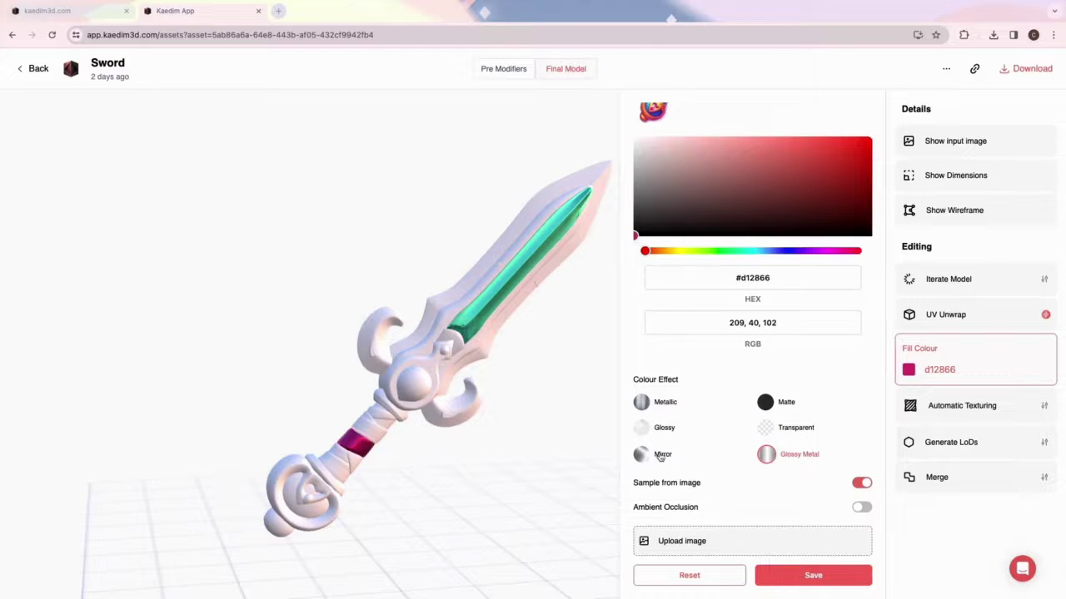
pyautogui.scroll(1, 676, 156)
pyautogui.click(677, 129)
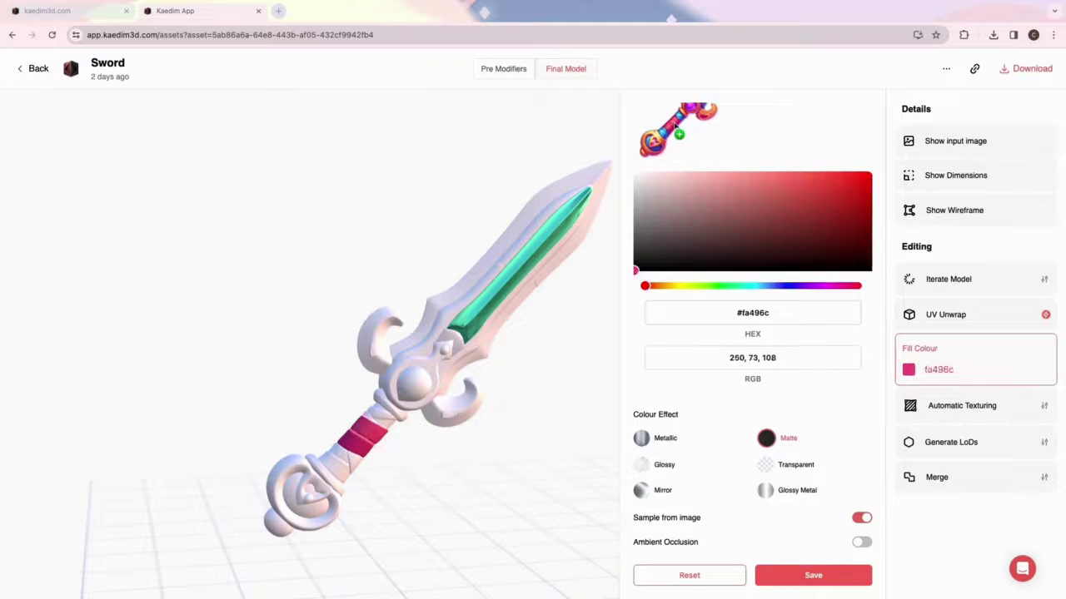
pyautogui.click(782, 576)
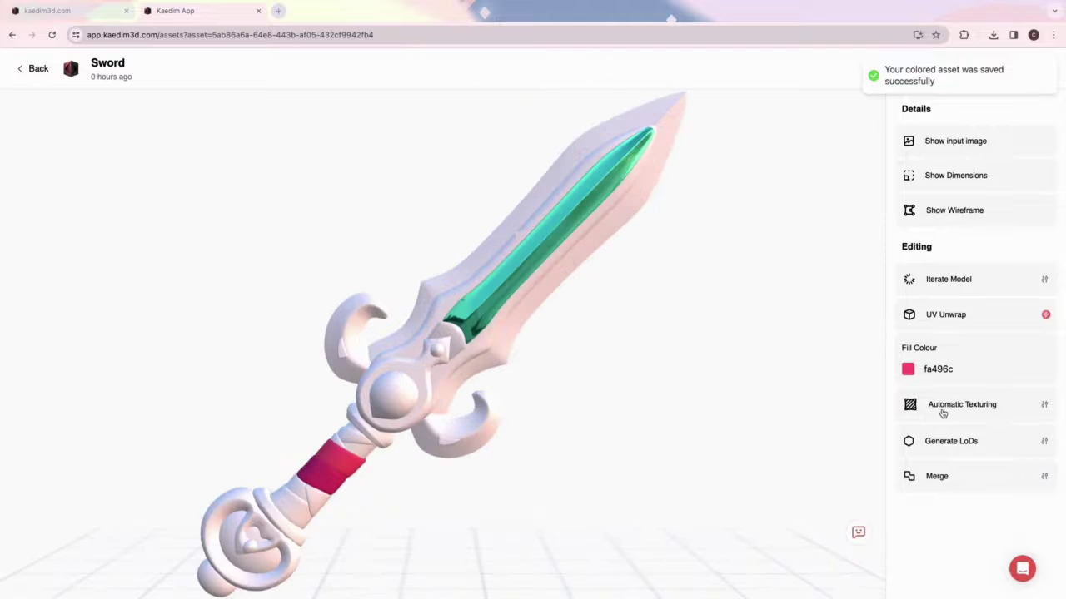
# Submit Image Projection texturing for the sword using the original input image for both front and back views, after viewing the Stylised and PBR options
pyautogui.click(942, 410)
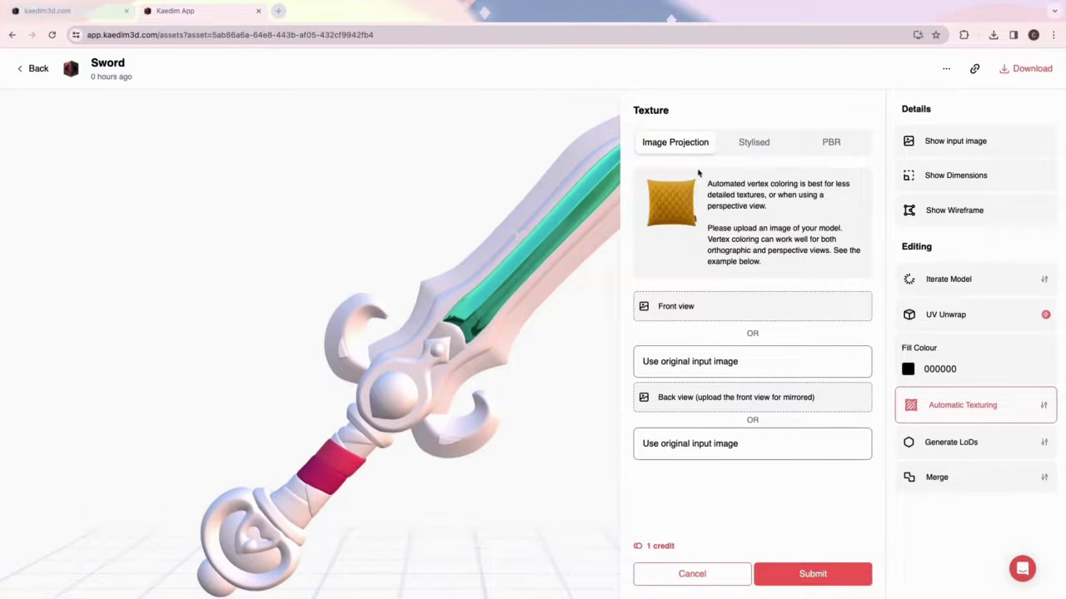
pyautogui.click(781, 143)
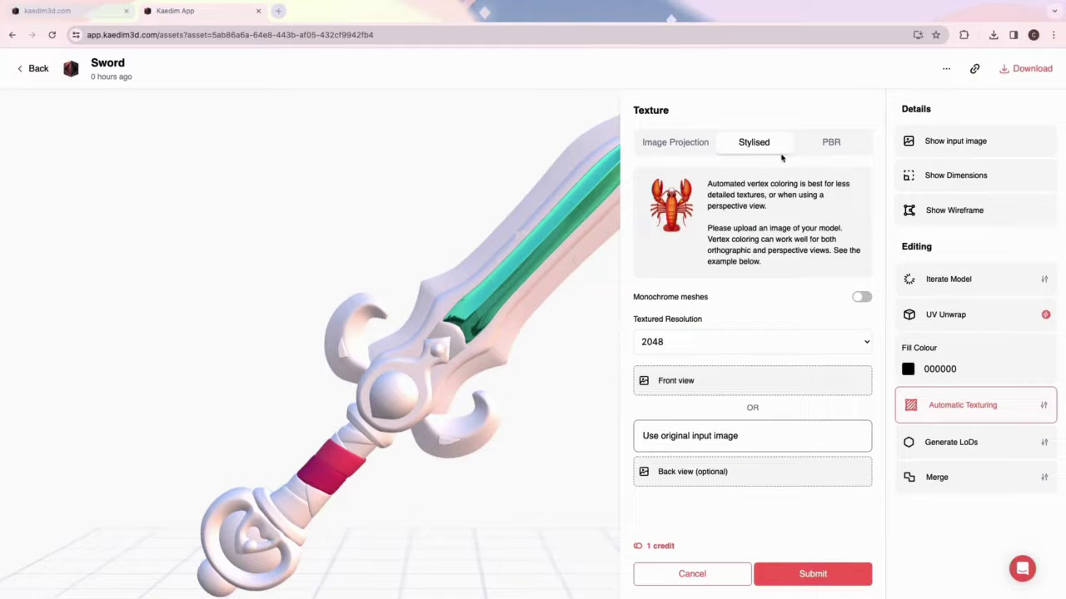
pyautogui.click(813, 146)
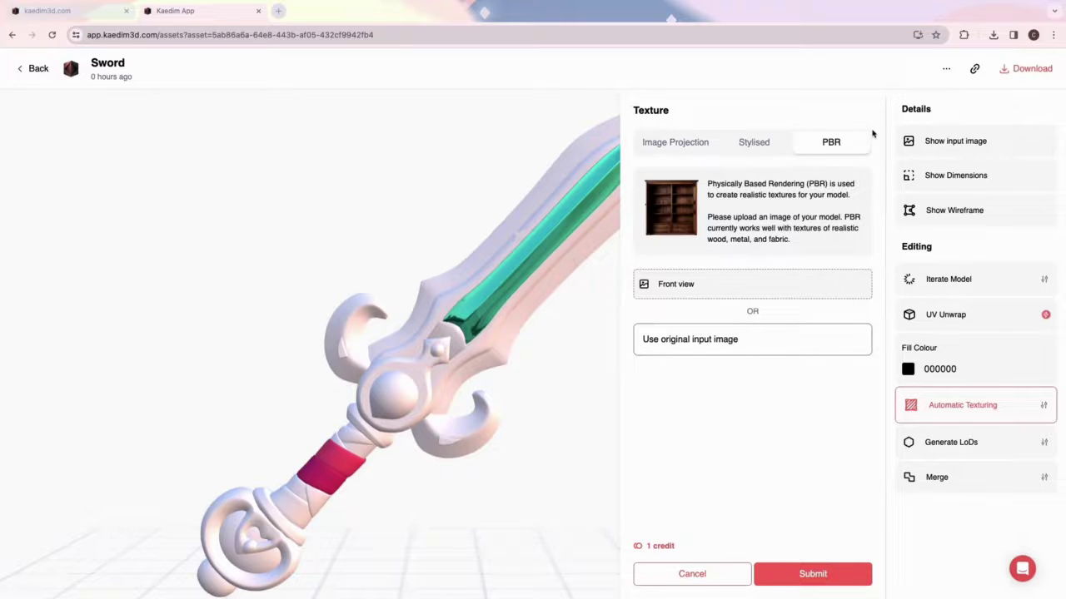
pyautogui.click(668, 146)
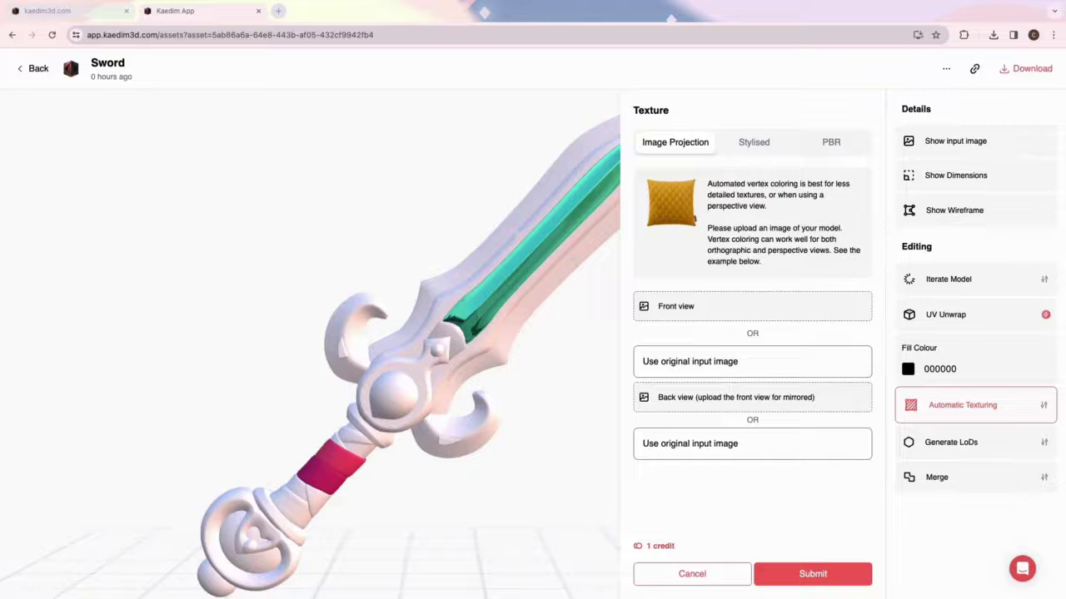
pyautogui.click(738, 361)
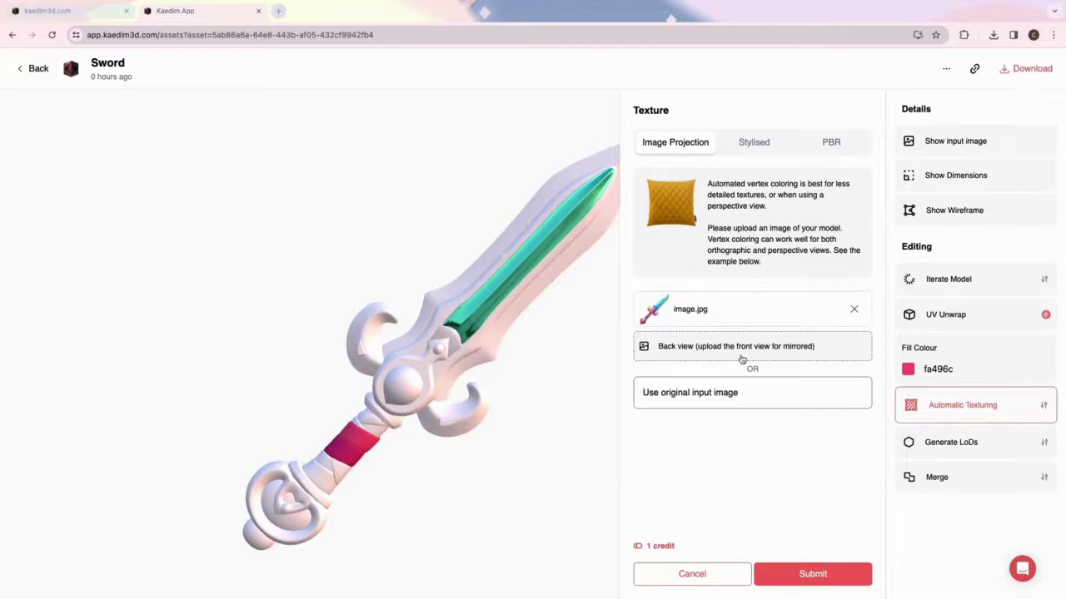
pyautogui.click(742, 398)
pyautogui.click(820, 580)
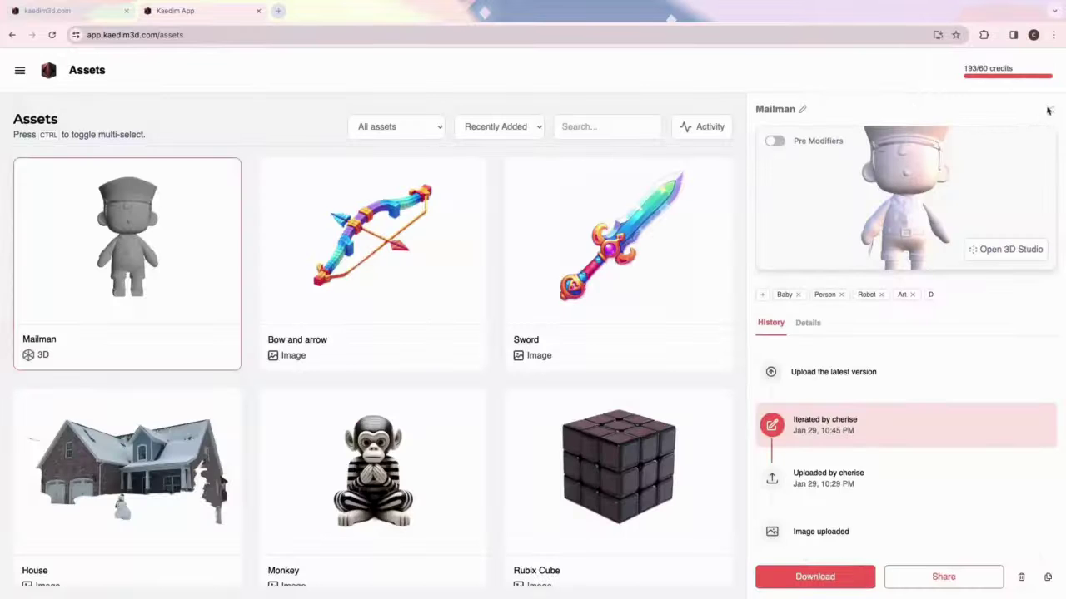
# Select the Sword asset in the library and compare its Colored, Generated and Textured [Projection] versions in the history
pyautogui.click(1049, 109)
pyautogui.click(659, 223)
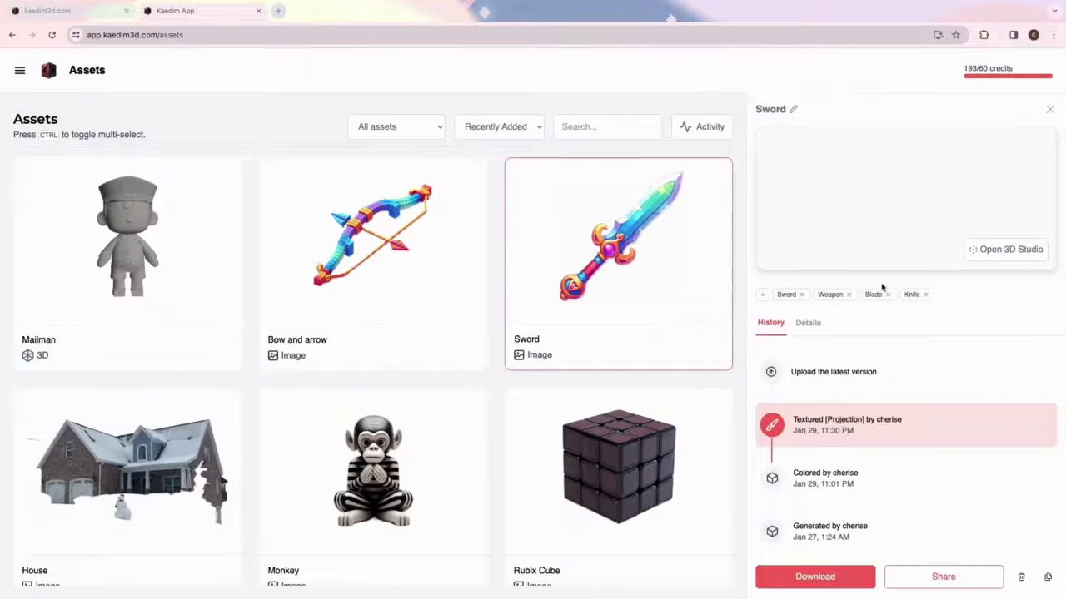
pyautogui.click(873, 484)
pyautogui.click(894, 542)
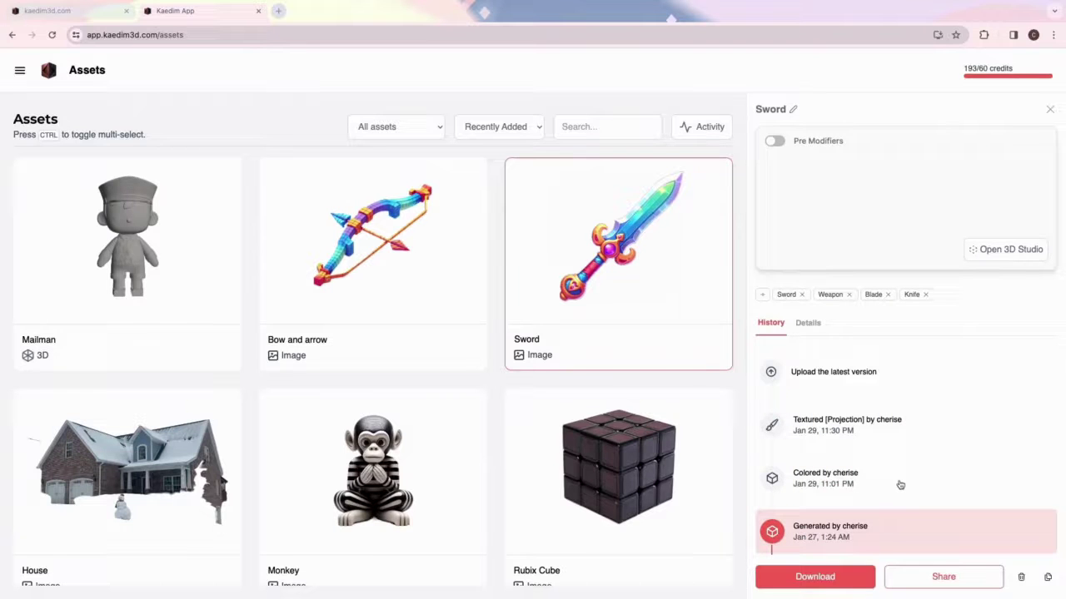
pyautogui.click(887, 474)
pyautogui.click(891, 435)
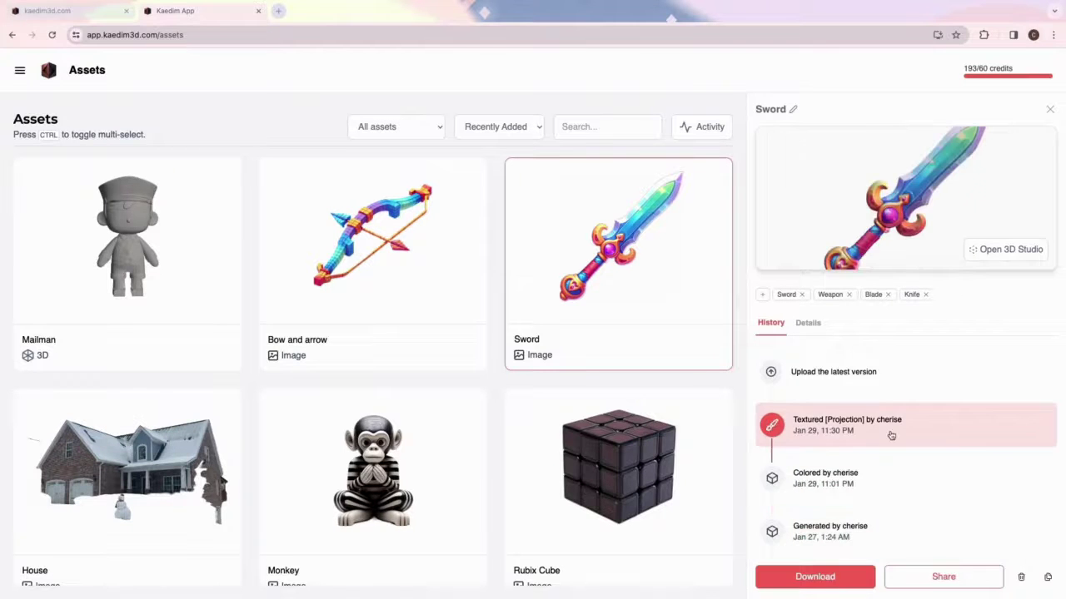
# Inspect the projection-textured sword in 3D Studio alongside its input image, and return to the asset library
pyautogui.click(1031, 251)
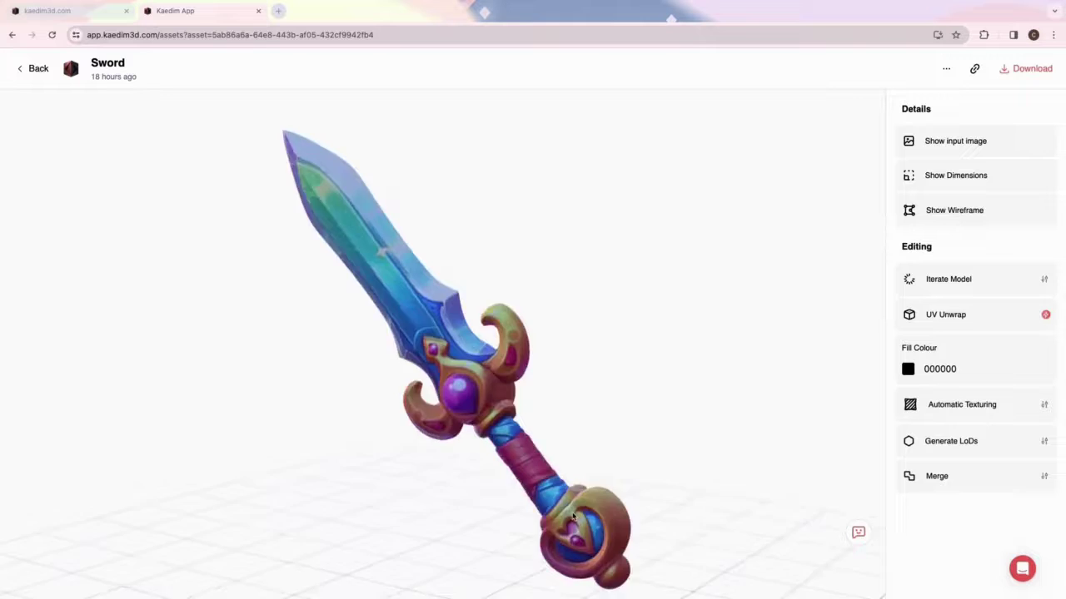
pyautogui.click(958, 149)
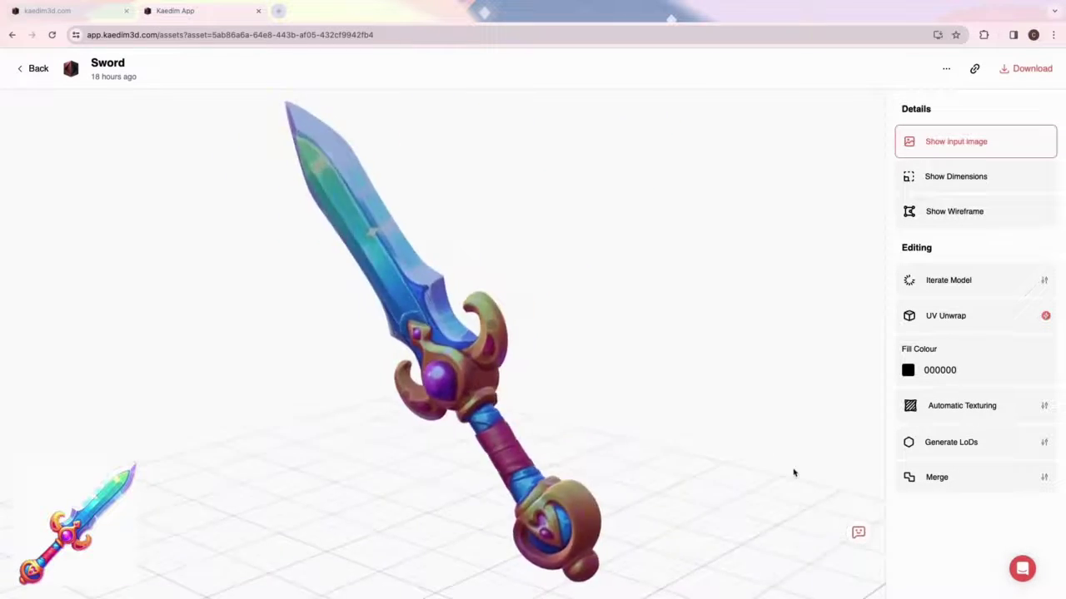
pyautogui.click(33, 68)
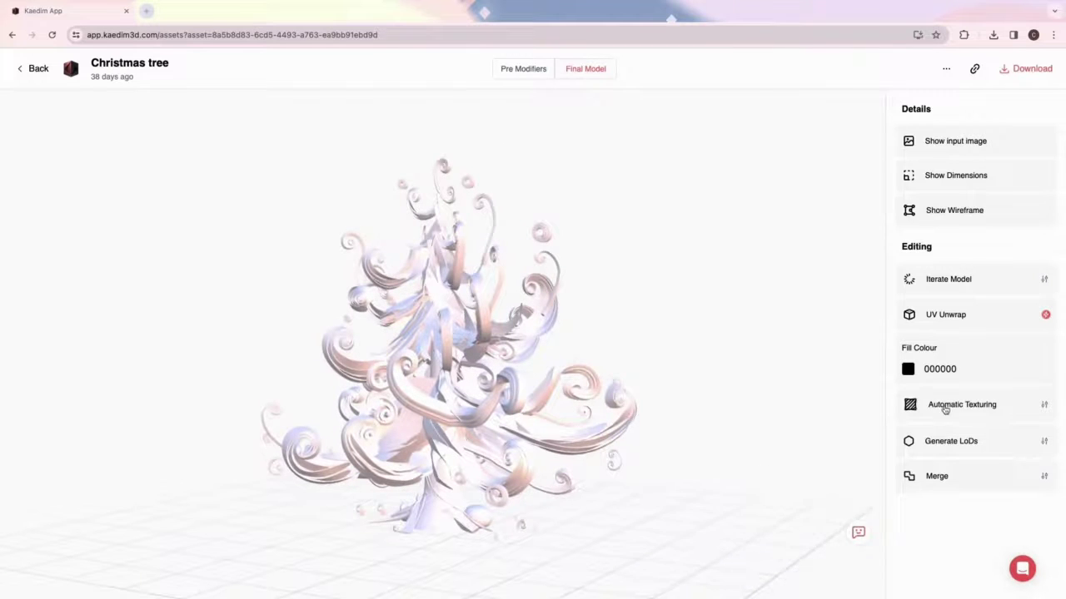
# Texture the Christmas tree model with the Stylised method from its original input image, and view the textured tree in 3D Studio
pyautogui.click(946, 408)
pyautogui.click(746, 146)
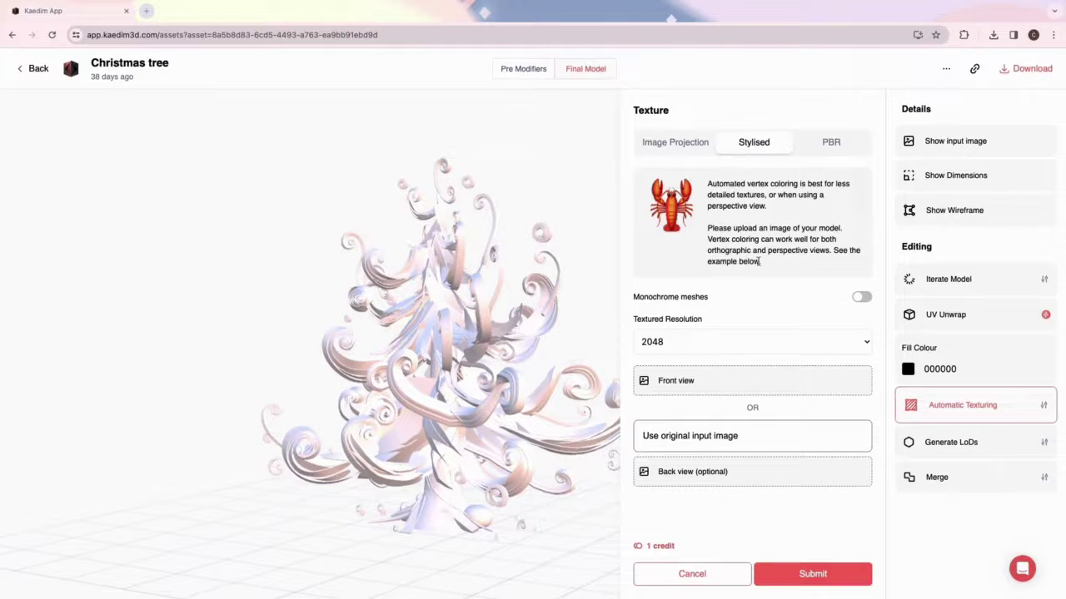
pyautogui.click(742, 433)
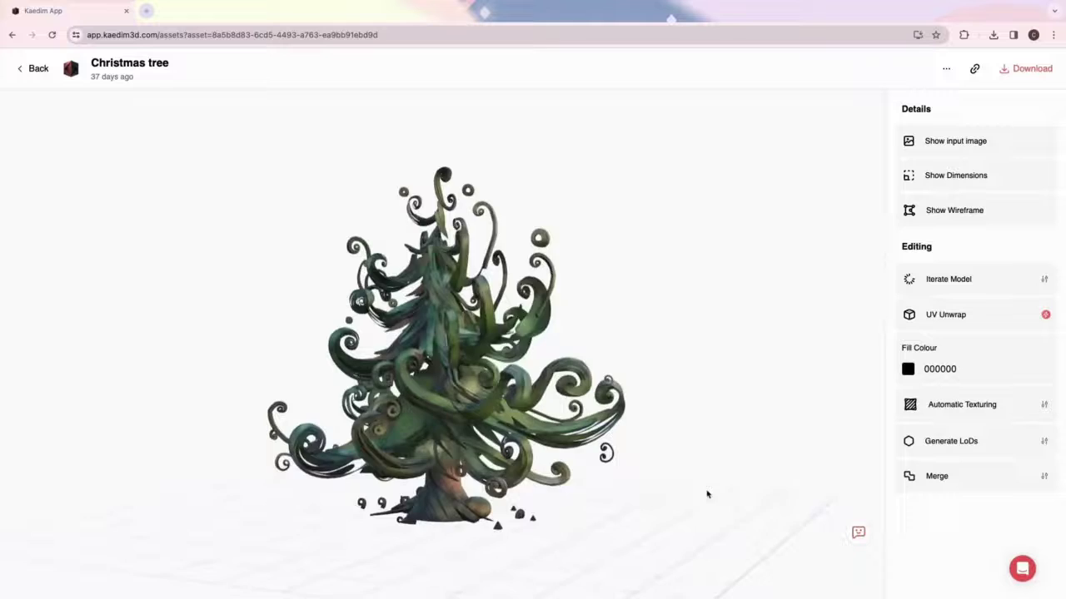
pyautogui.moveTo(706, 494); pyautogui.dragTo(707, 462)
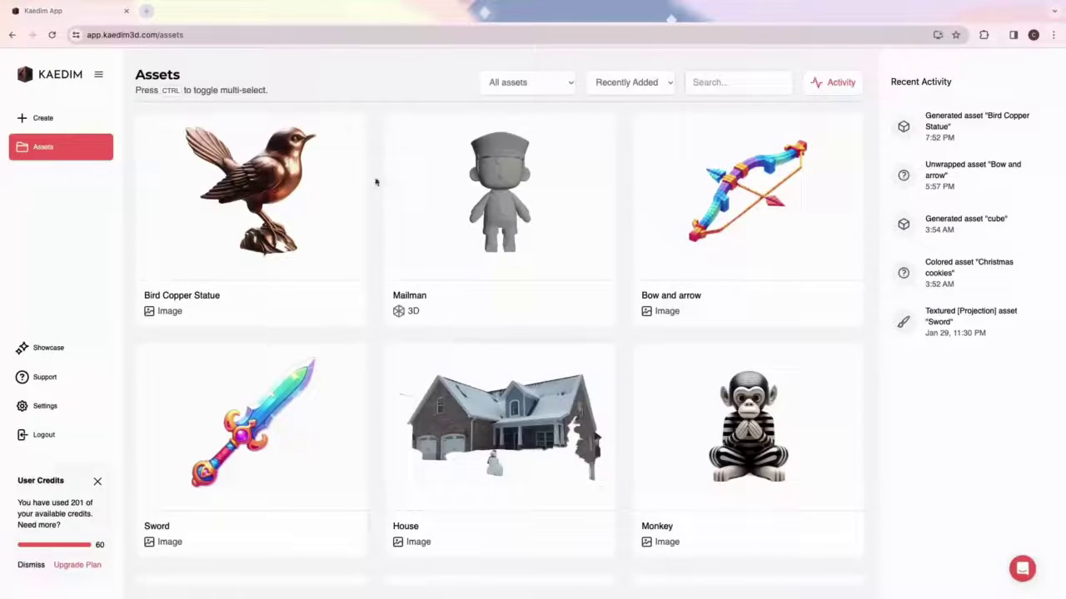
# Open the Bird Copper Statue in 3D Studio and compare the wireframes of its Pre Modifiers and Final Model versions
pyautogui.click(278, 204)
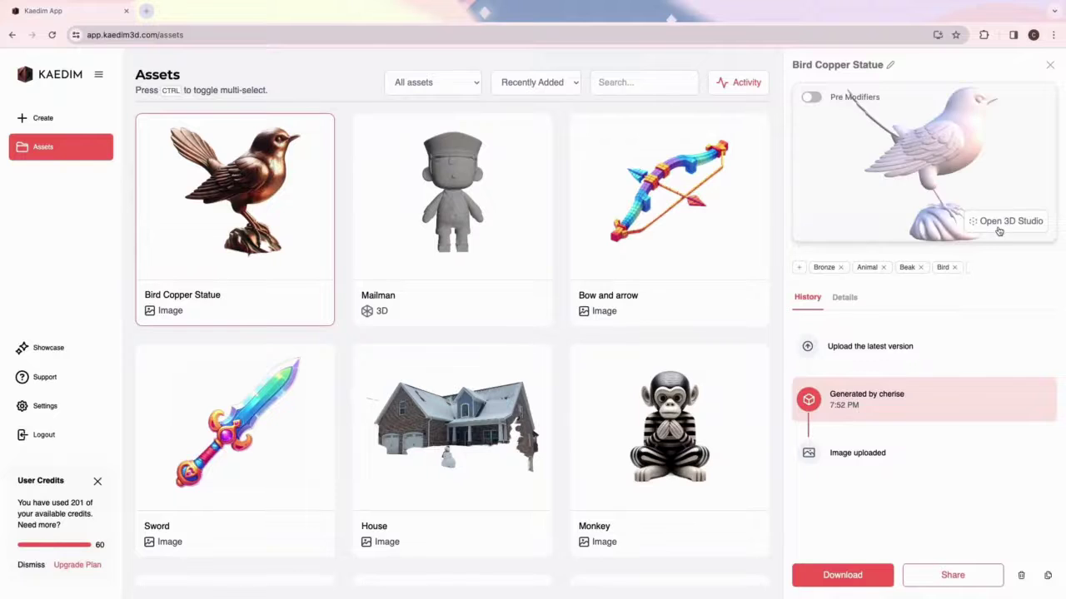
pyautogui.click(1003, 222)
pyautogui.click(548, 71)
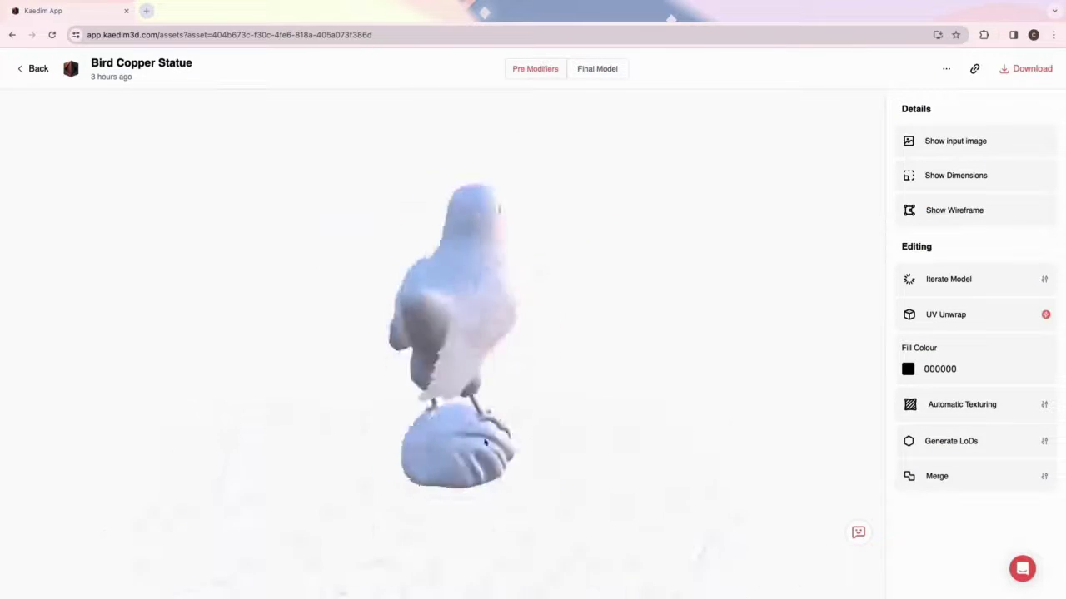
pyautogui.click(954, 210)
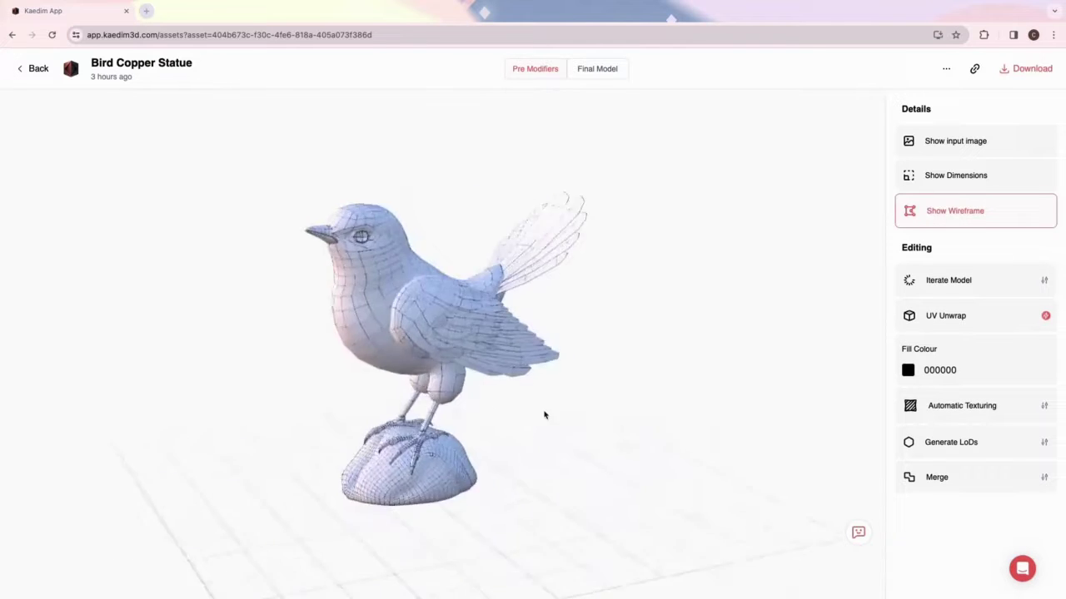
pyautogui.click(614, 72)
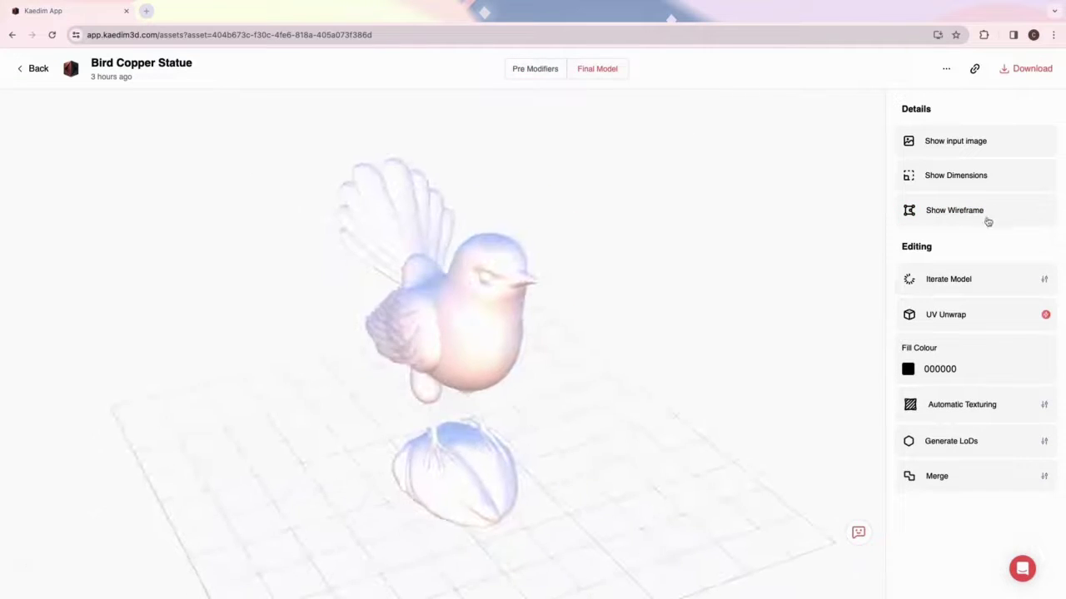
pyautogui.click(987, 219)
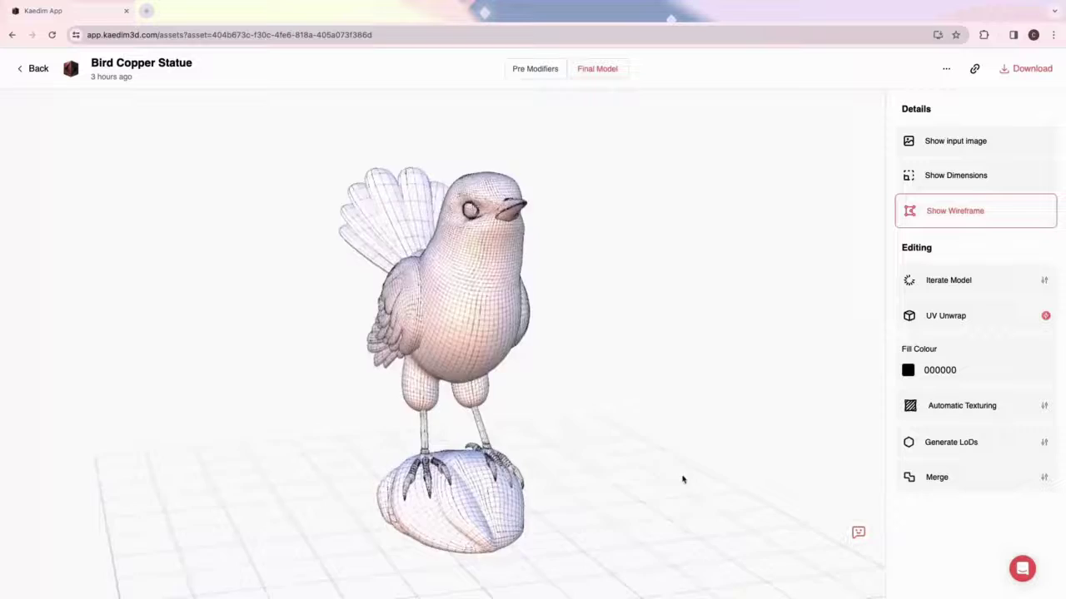
# Show the bird statue's input image and submit PBR texturing of the model using the original input image
pyautogui.click(942, 143)
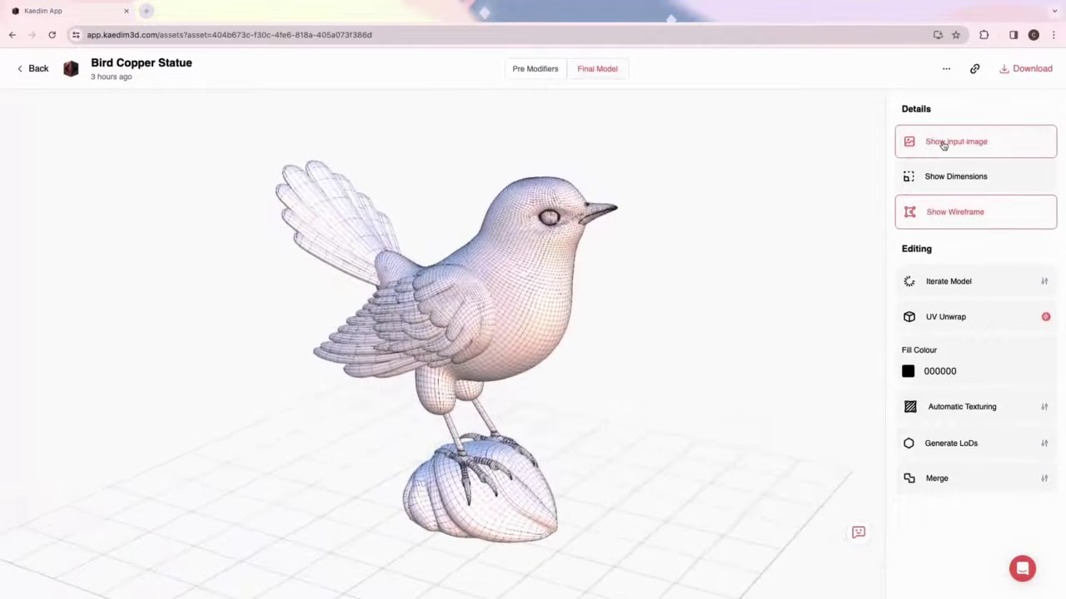
pyautogui.click(927, 407)
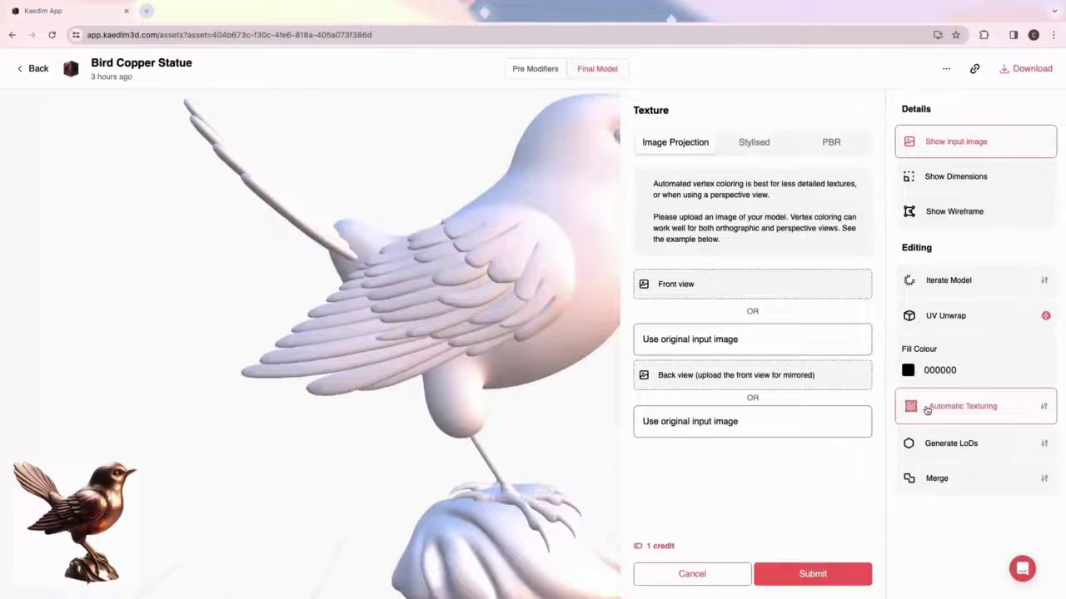
pyautogui.click(831, 142)
pyautogui.click(751, 345)
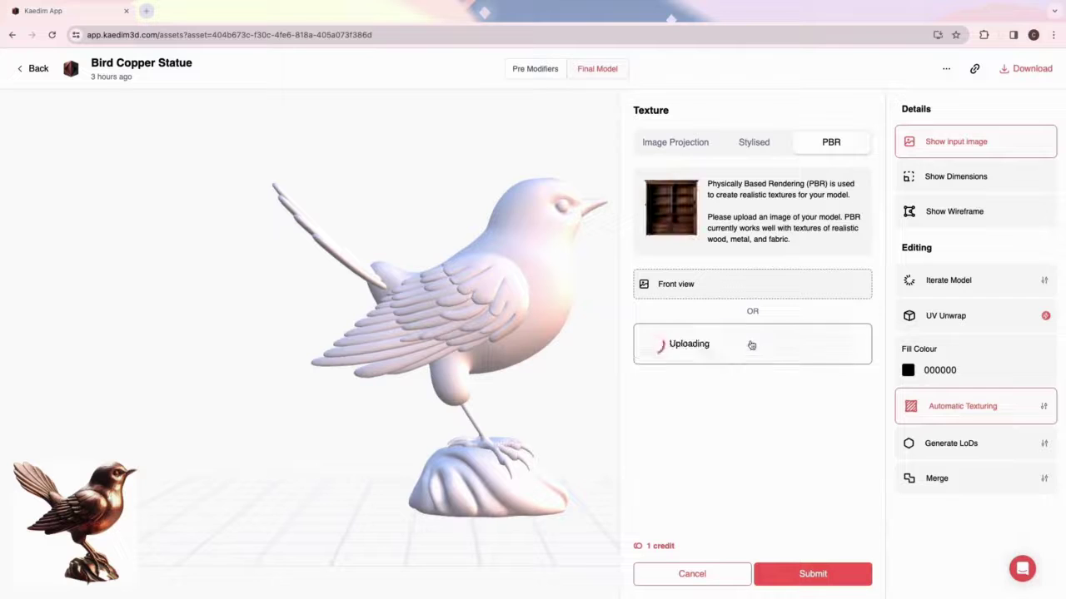
pyautogui.click(791, 574)
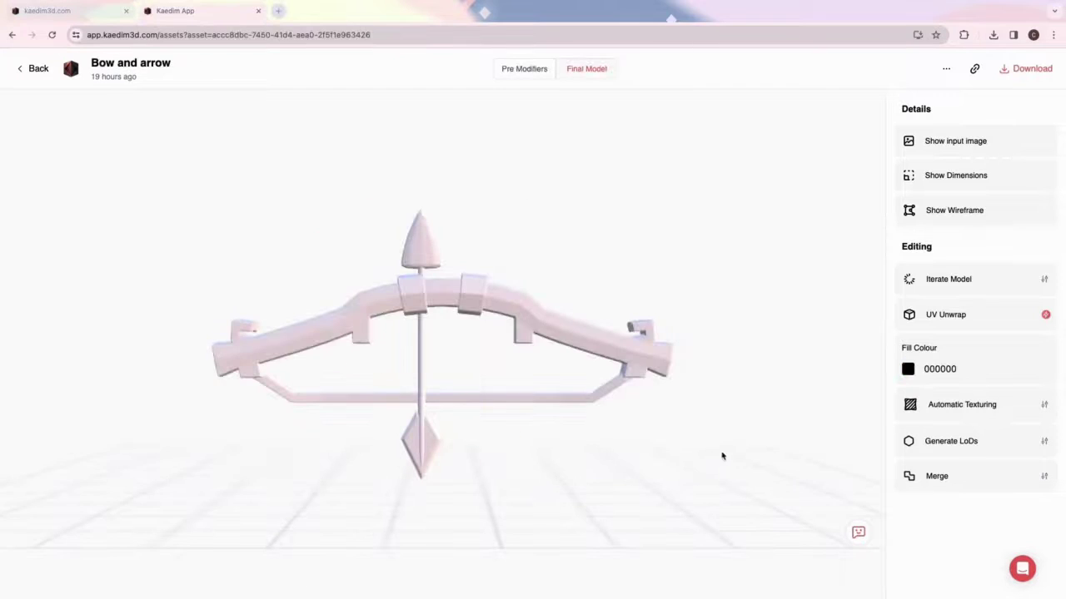
# Look into the UV Unwrap option for the Bow and arrow model, and open the asset's unwrapped version in 3D Studio
pyautogui.click(958, 326)
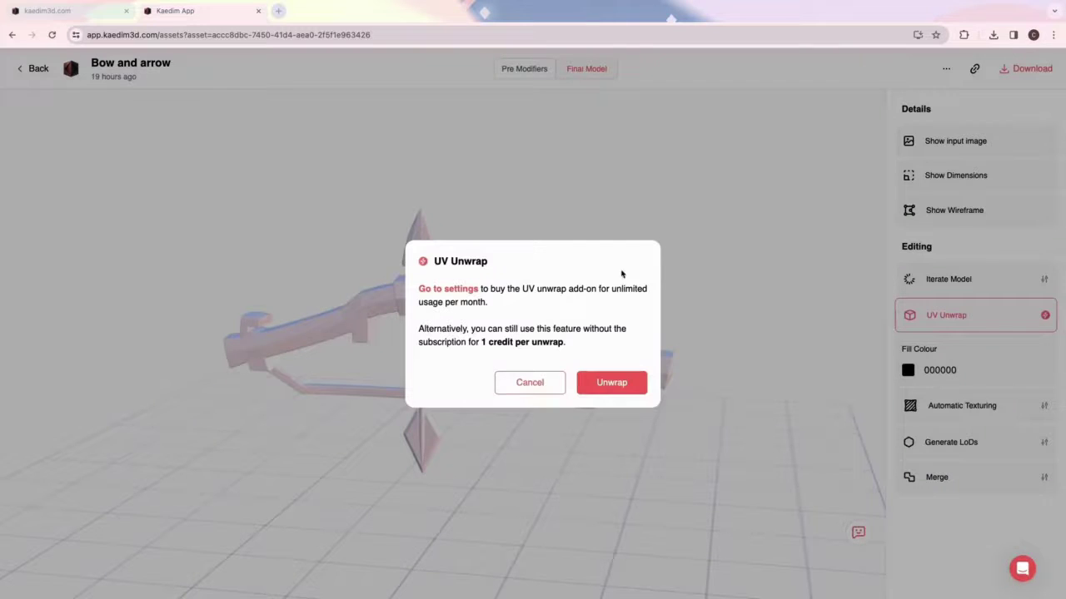
pyautogui.click(452, 289)
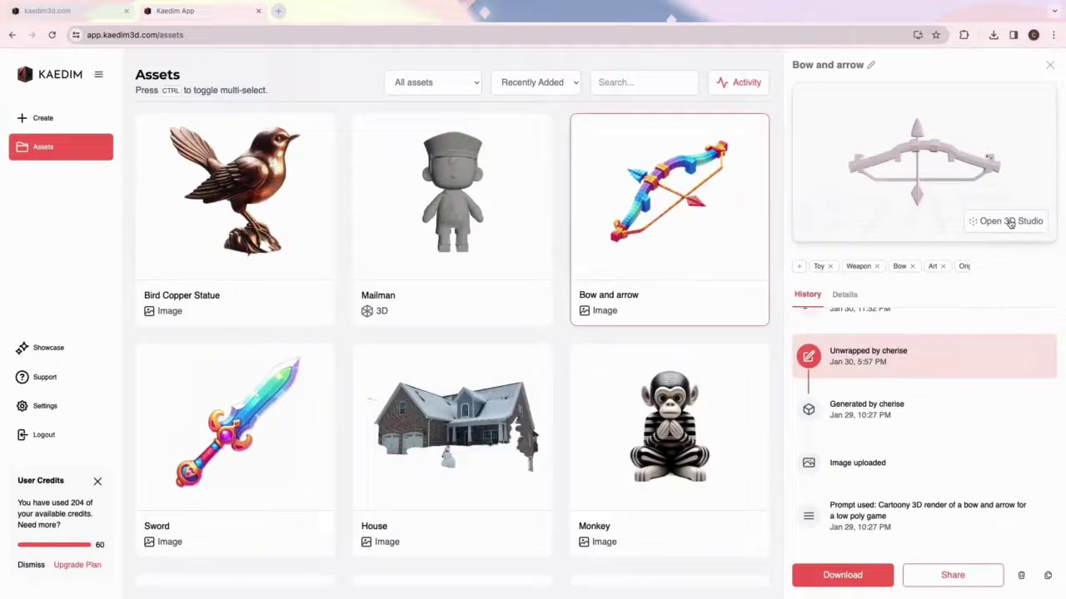
pyautogui.click(1010, 223)
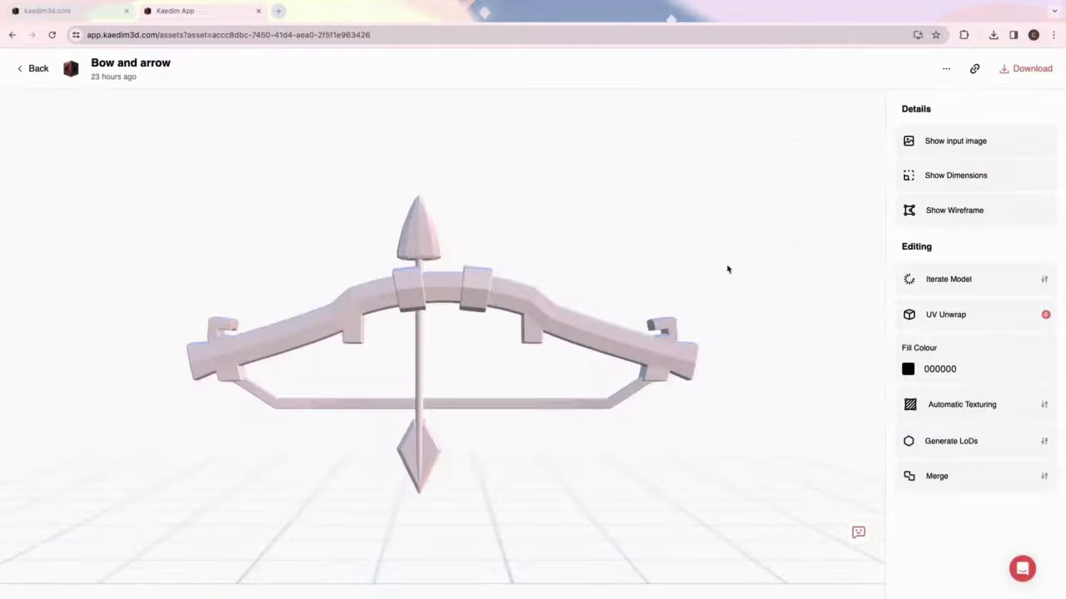
# Download the unwrapped Bow and arrow asset as an fbx file together with its UV map
pyautogui.click(1032, 71)
pyautogui.click(428, 415)
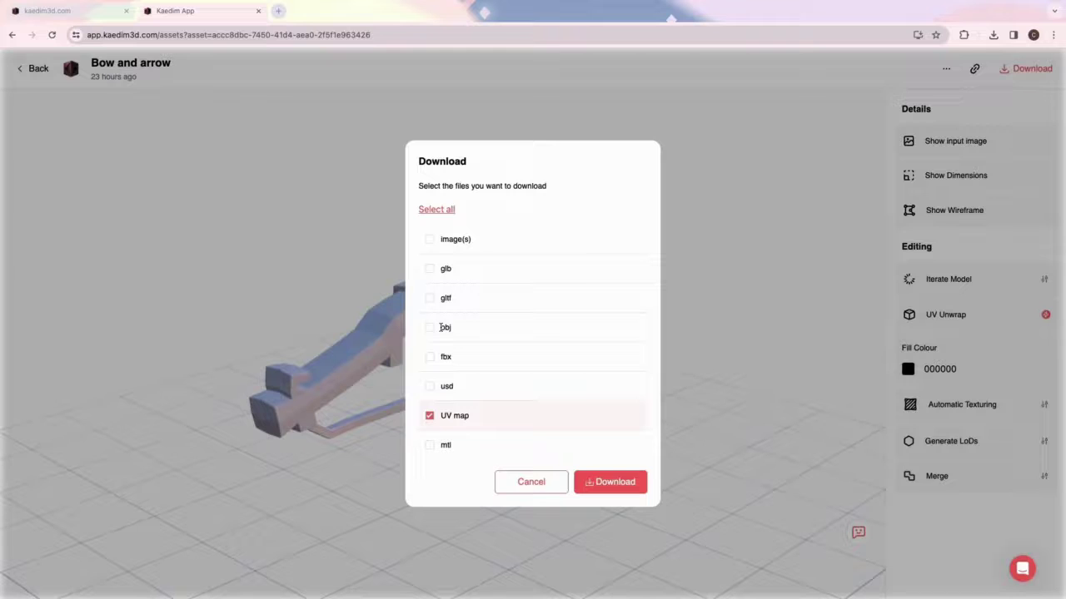
pyautogui.click(430, 358)
pyautogui.click(601, 482)
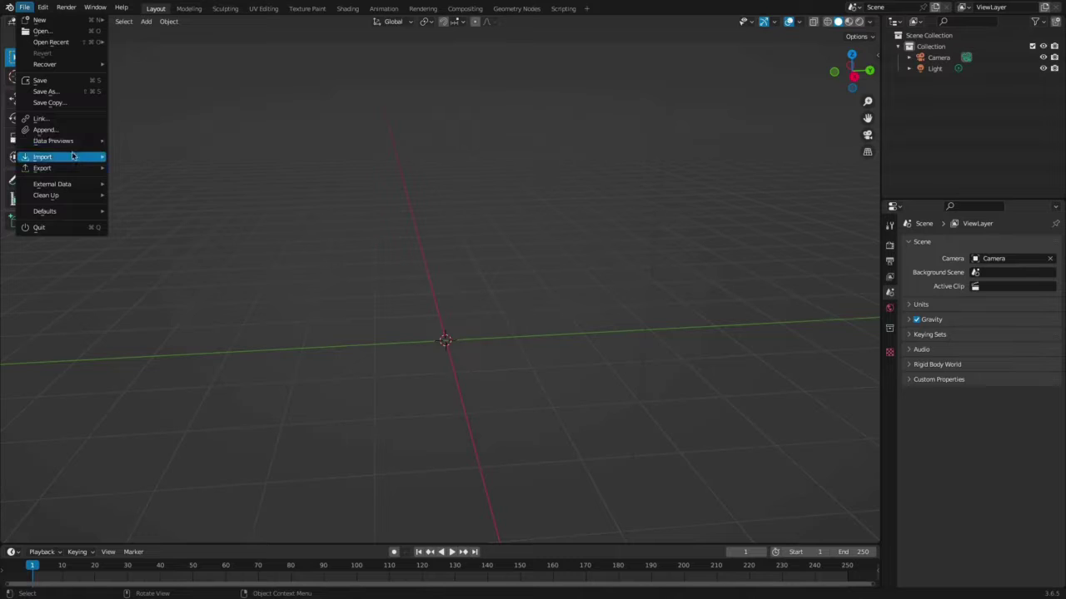
# Switch to Blender and import file.fbx from the Bow and arrow folder on the Desktop into the scene
pyautogui.moveTo(72, 156)
pyautogui.click(143, 279)
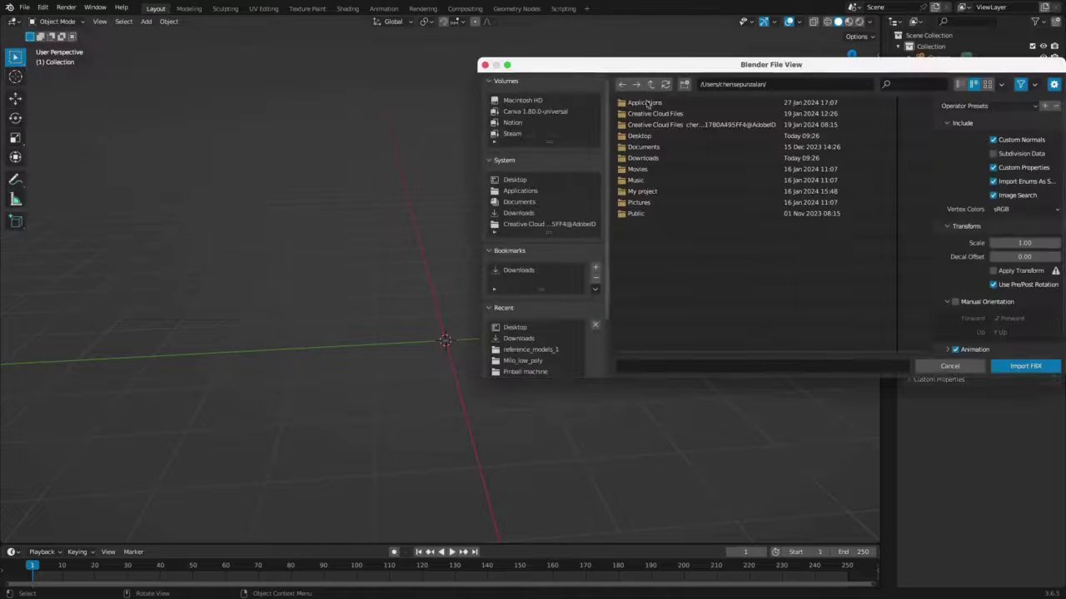
pyautogui.click(398, 183)
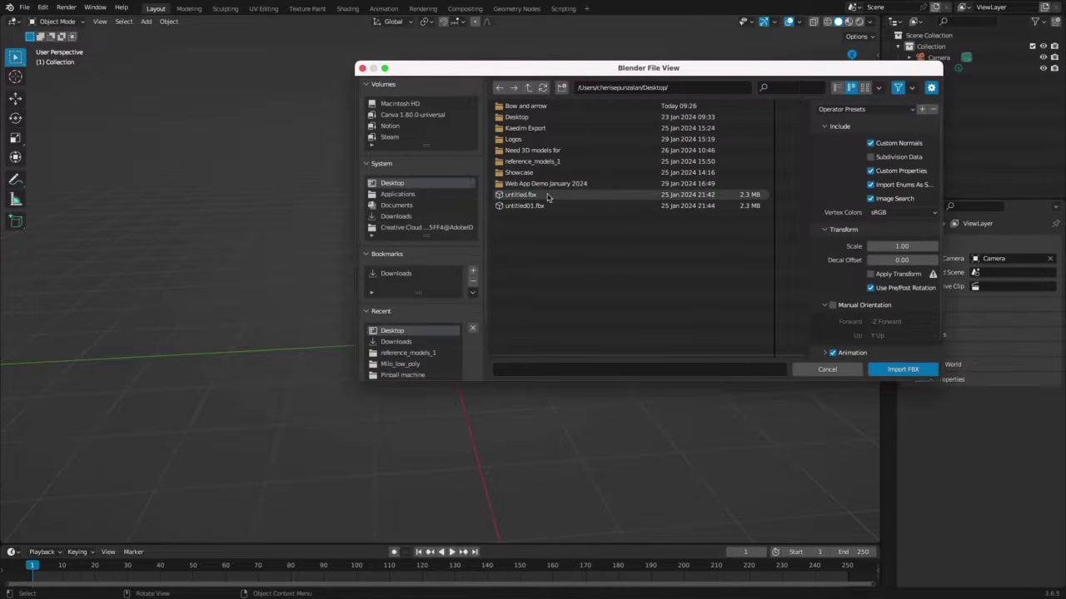
pyautogui.doubleClick(516, 118)
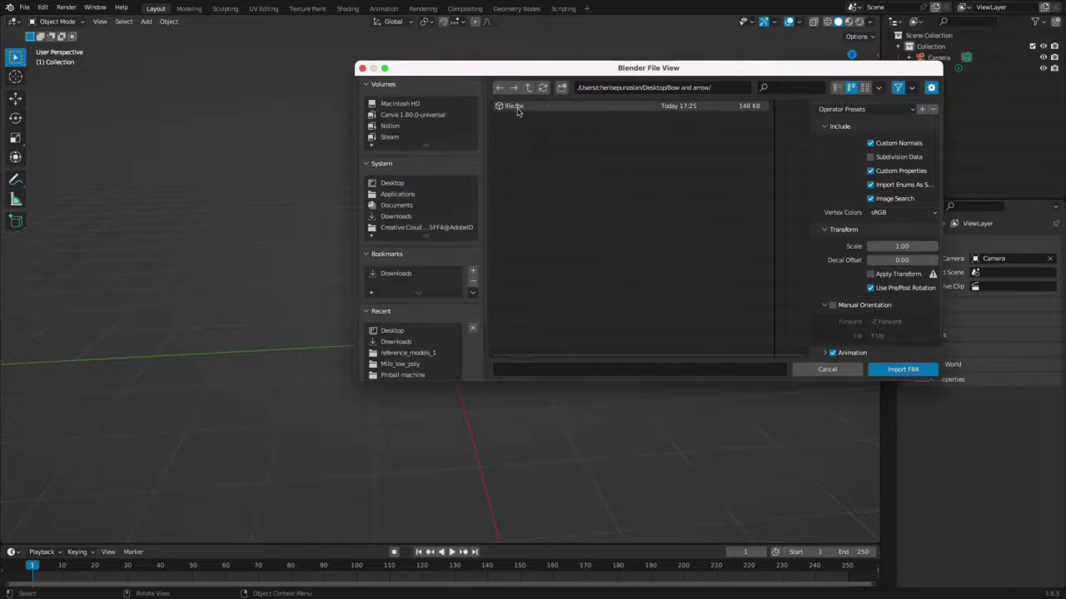
pyautogui.doubleClick(519, 107)
pyautogui.moveTo(519, 105); pyautogui.dragTo(473, 285, button='middle')
pyautogui.scroll(-4, 500, 300)
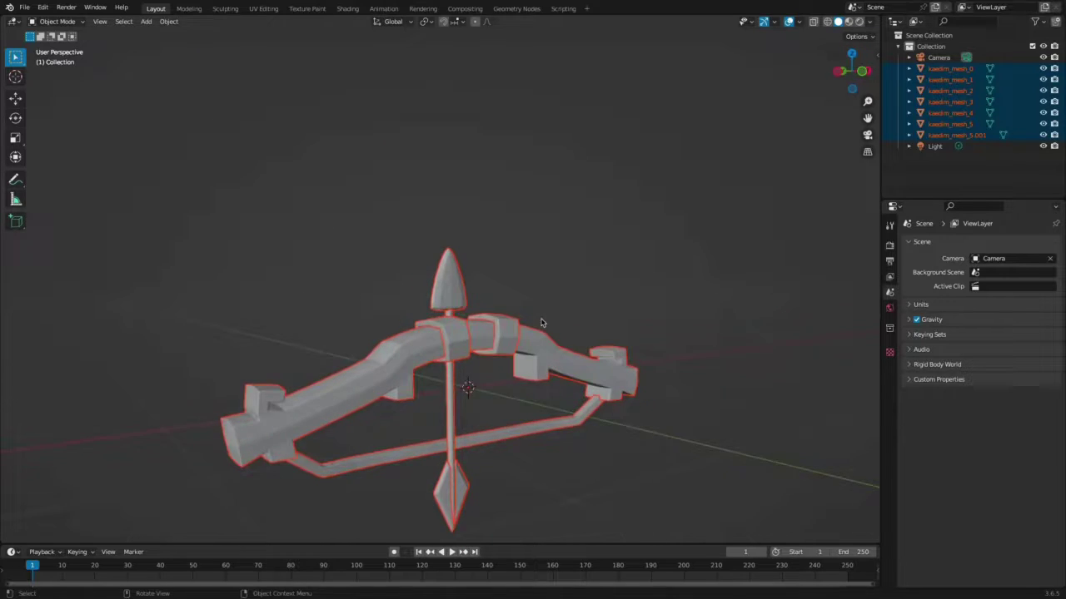
# Join the imported bow and arrow meshes into one object and display its UV layout in the UV Editing workspace in Edit Mode
pyautogui.hotkey('ctrl', 'j')
pyautogui.click(263, 8)
pyautogui.click(503, 22)
pyautogui.click(515, 48)
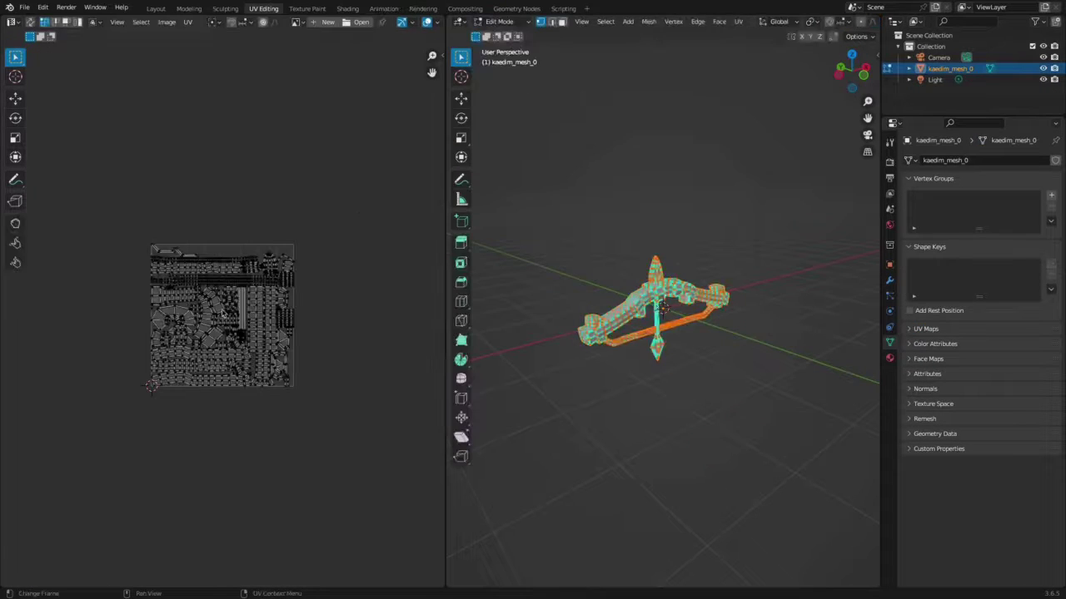
pyautogui.scroll(5, 376, 184)
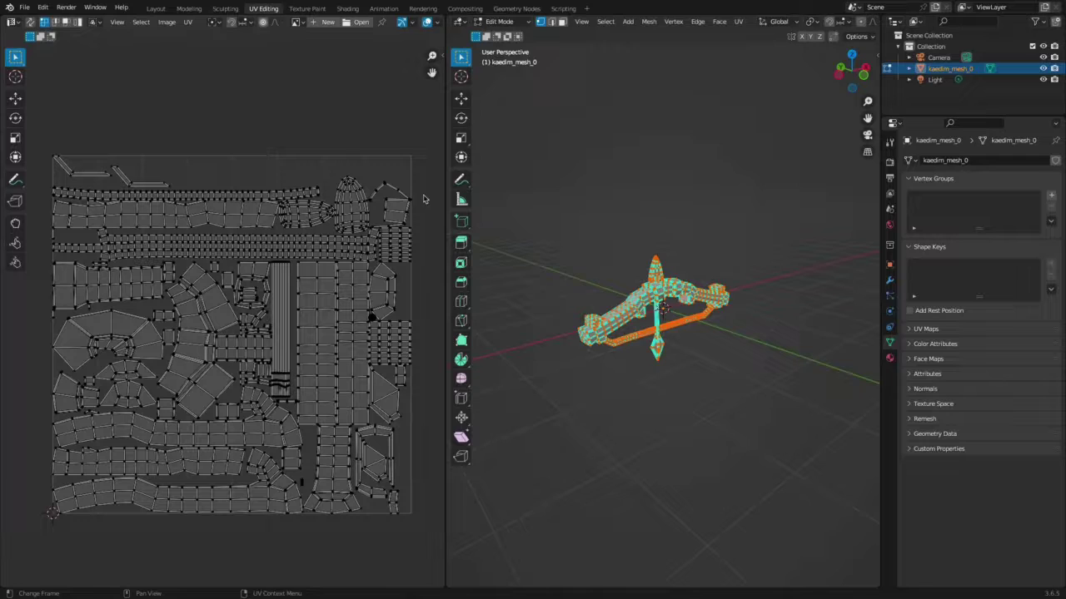
pyautogui.moveTo(514, 367); pyautogui.dragTo(527, 321, button='middle')
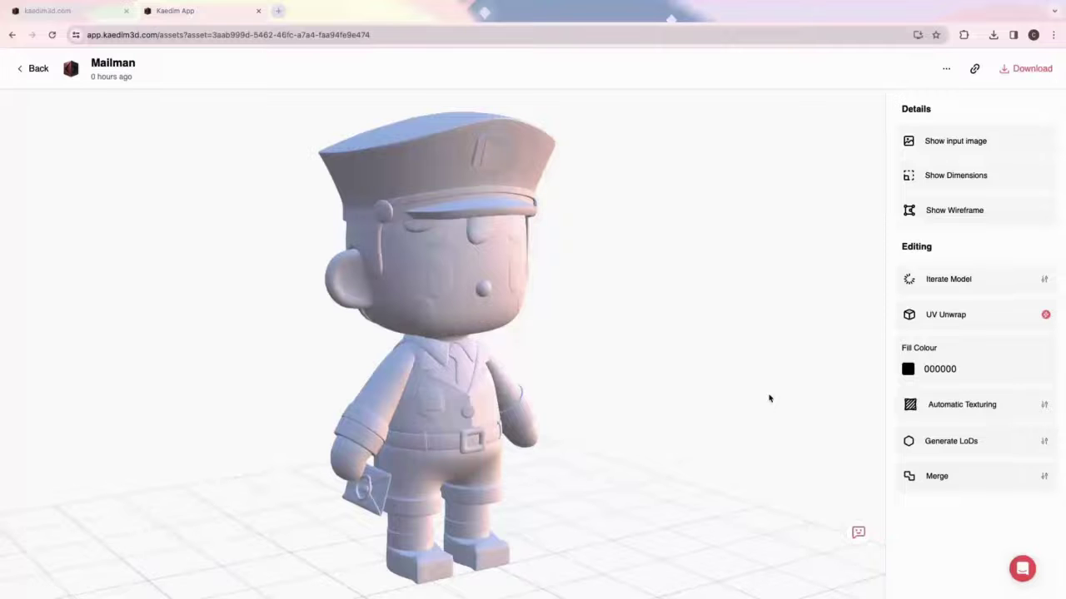
# Set up LoD generation for the Mailman model with target polycounts of 100000 for LoD 1 and 90000 for LoD 2
pyautogui.click(951, 442)
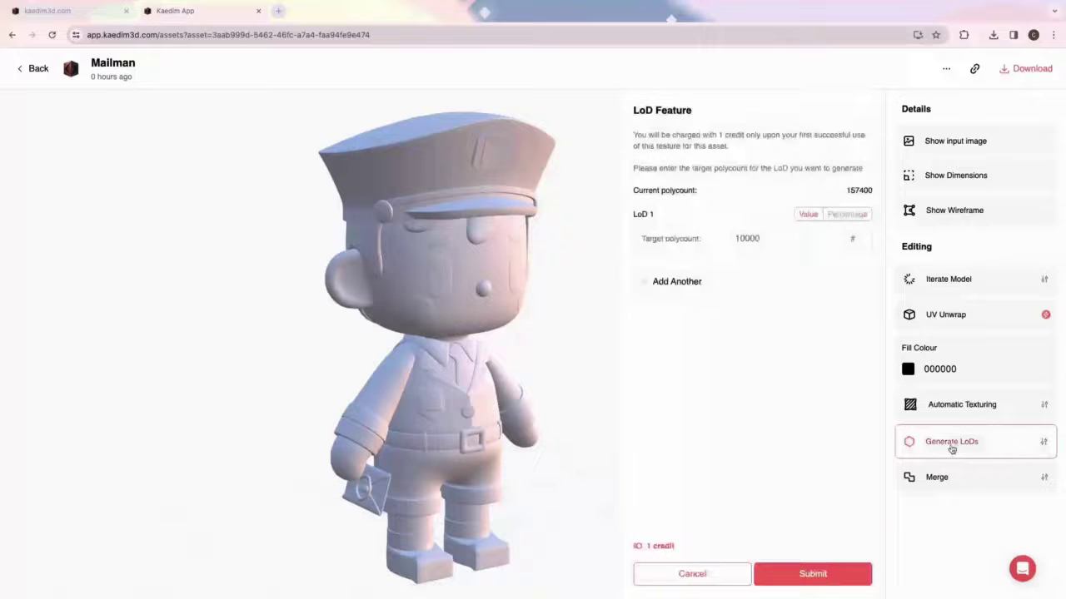
pyautogui.doubleClick(776, 239)
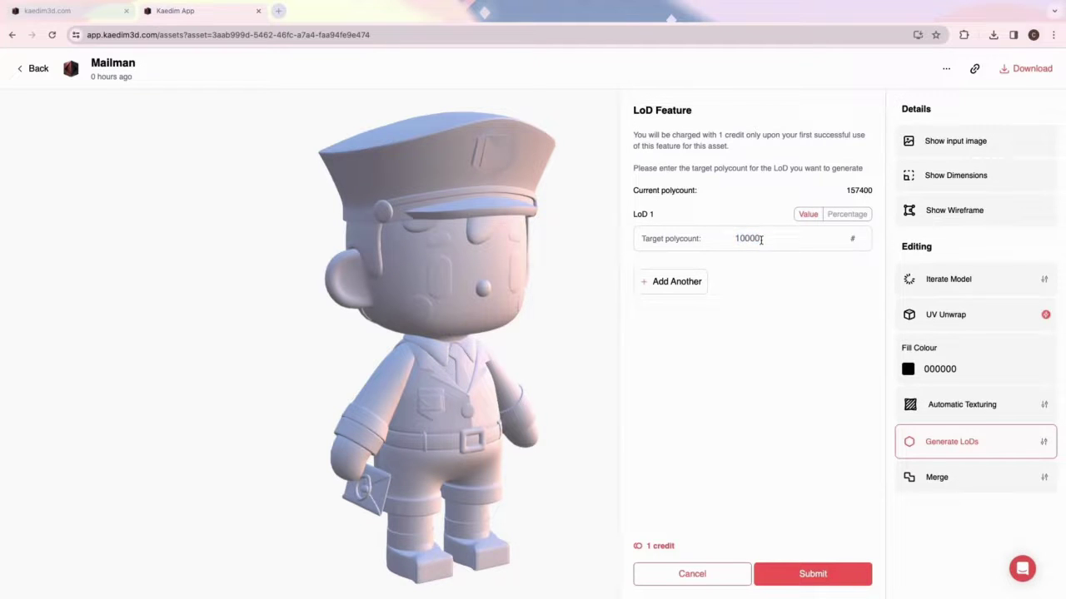
pyautogui.click(697, 284)
pyautogui.doubleClick(753, 301)
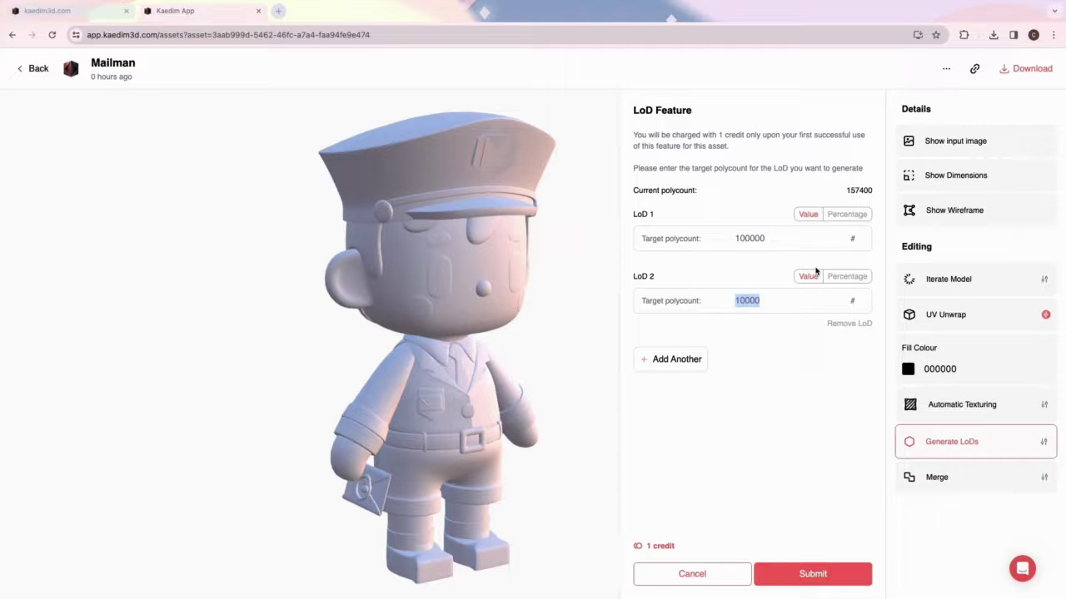
pyautogui.write('9')
# Try a third LoD with a target polycount of 60 percent, and remove it again
pyautogui.click(681, 360)
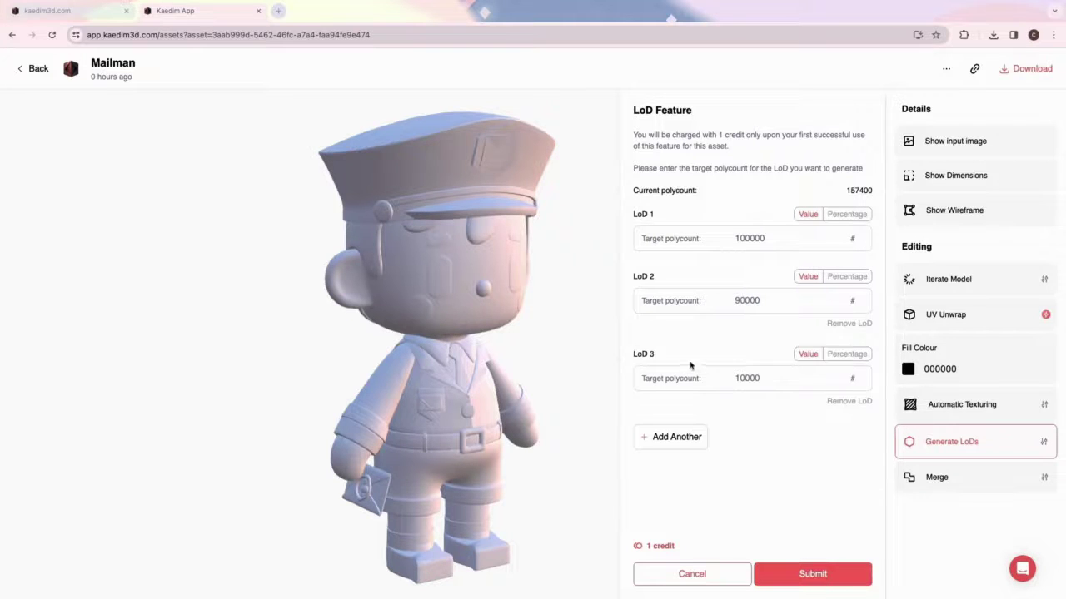
pyautogui.click(841, 355)
pyautogui.doubleClick(789, 379)
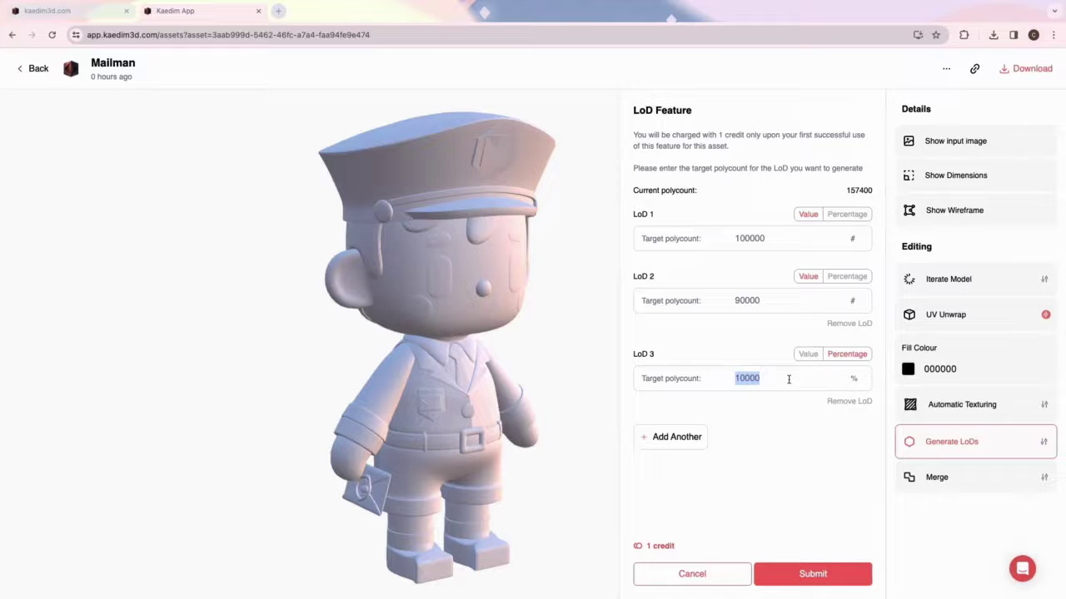
pyautogui.write('60')
pyautogui.doubleClick(780, 379)
pyautogui.write('1')
pyautogui.press('BackSpace')
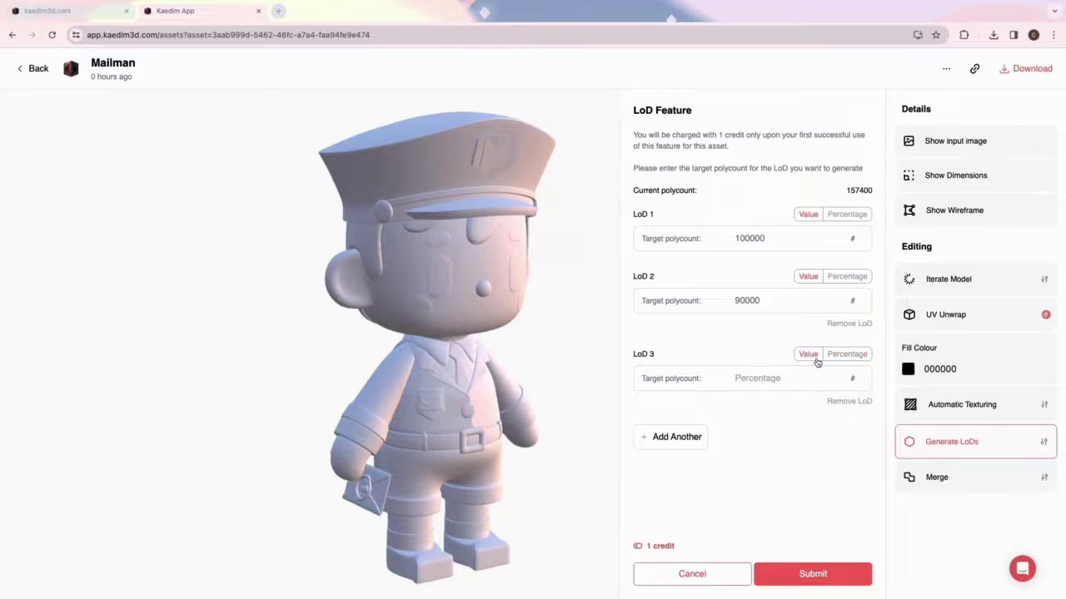
pyautogui.write('60')
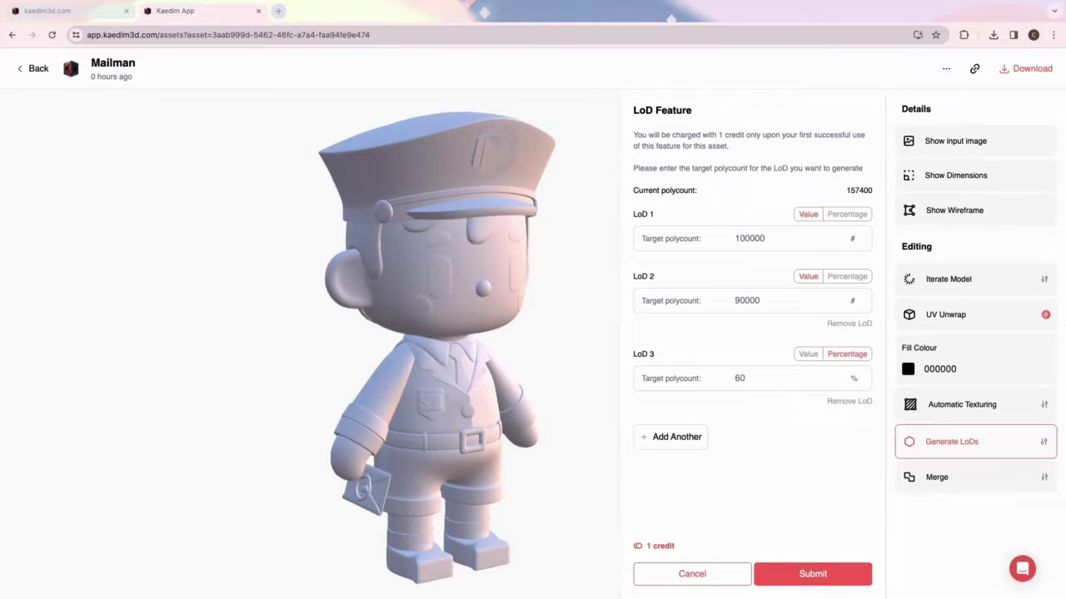
pyautogui.click(848, 401)
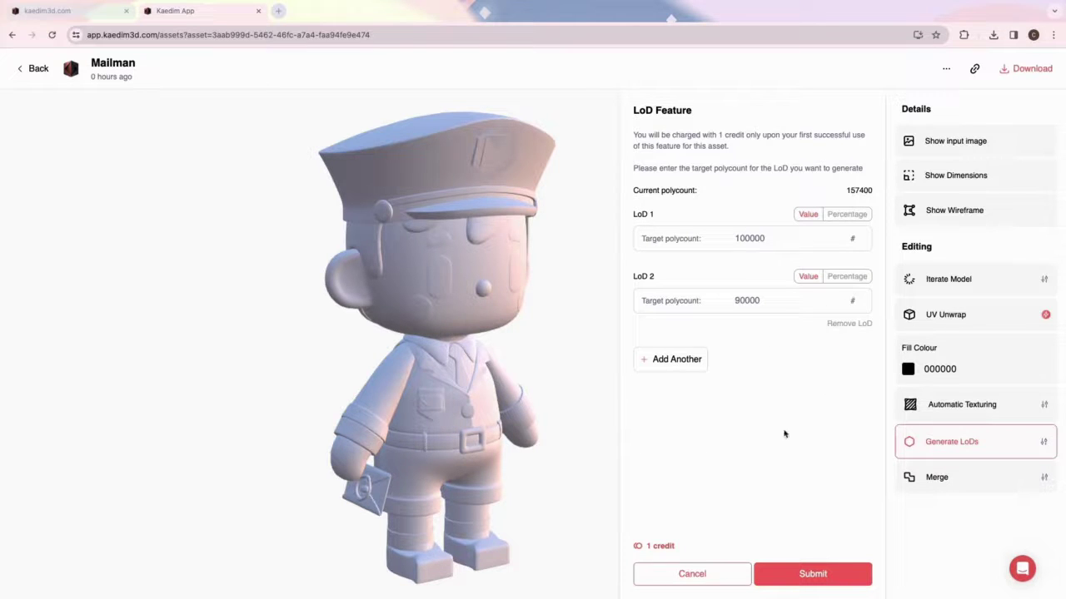
# Submit the LoD request and show the details of the Mailman asset
pyautogui.click(850, 574)
pyautogui.click(799, 326)
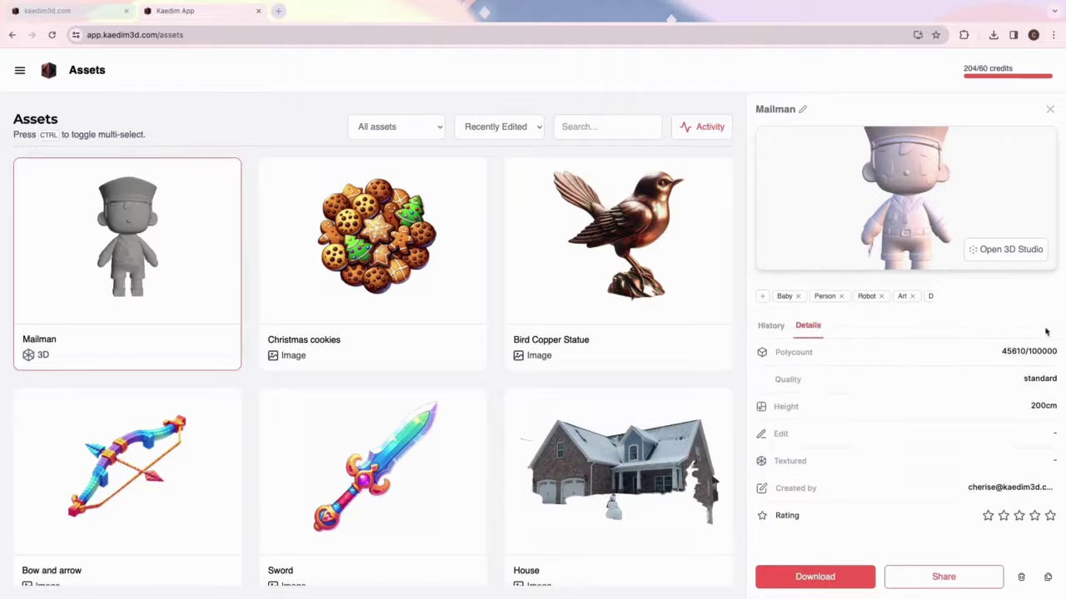
# Open the Mailman in 3D Studio and inspect its wireframe
pyautogui.click(1011, 250)
pyautogui.click(949, 213)
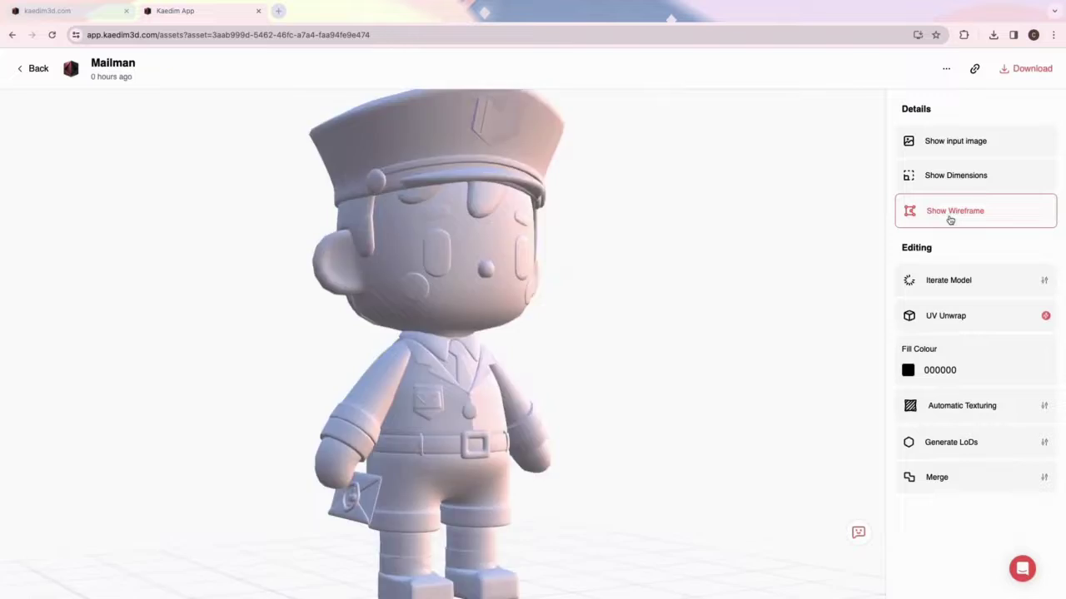
pyautogui.moveTo(566, 438); pyautogui.dragTo(824, 414)
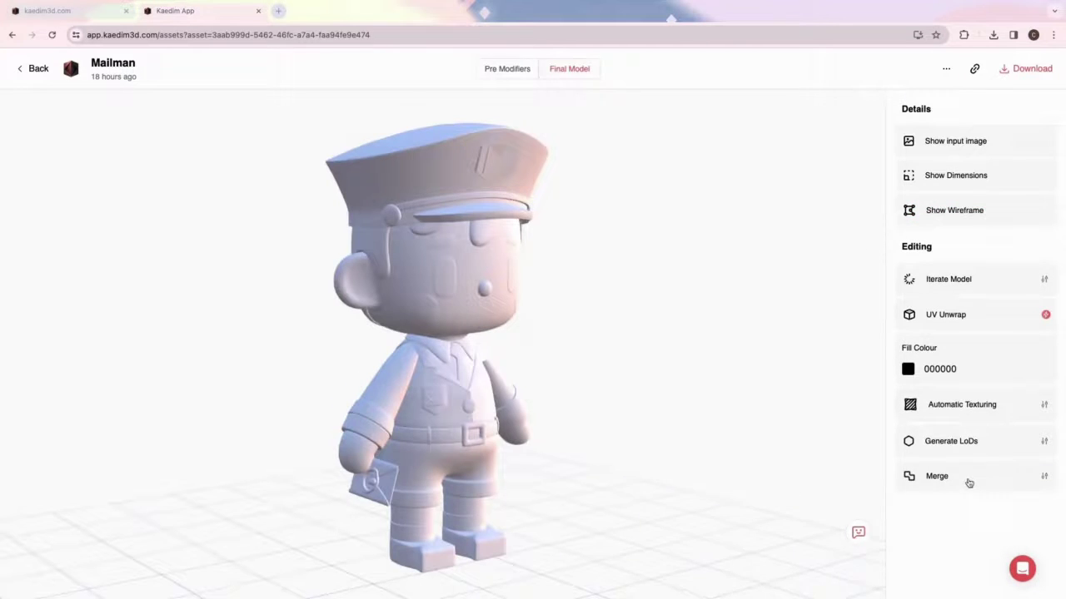
# Merge all of the Mailman's meshes into a single mesh and submit the request
pyautogui.click(969, 479)
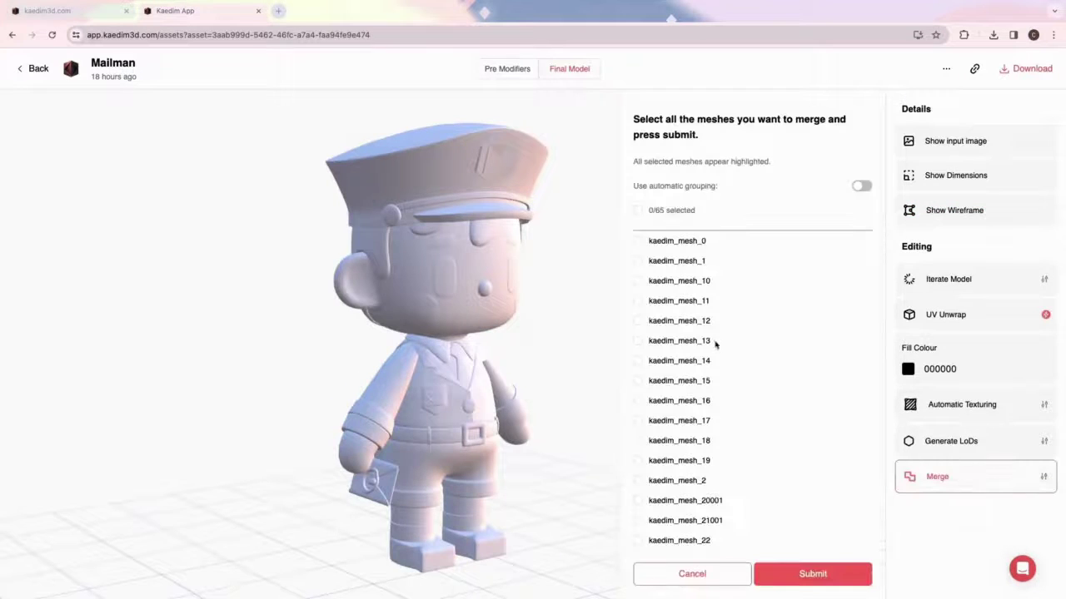
pyautogui.click(510, 273)
pyautogui.click(476, 173)
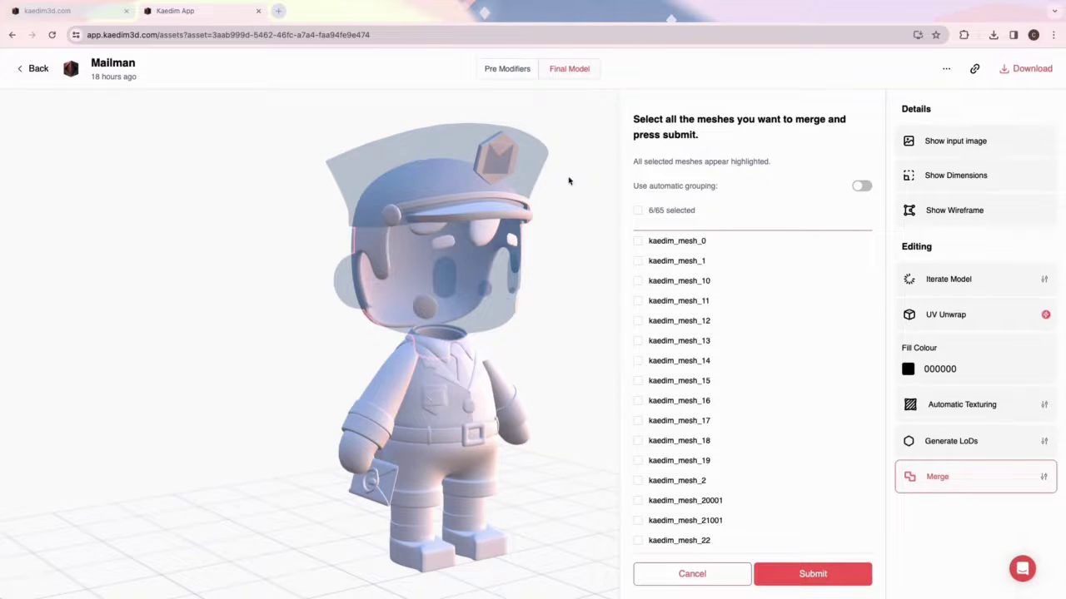
pyautogui.click(638, 211)
pyautogui.click(638, 212)
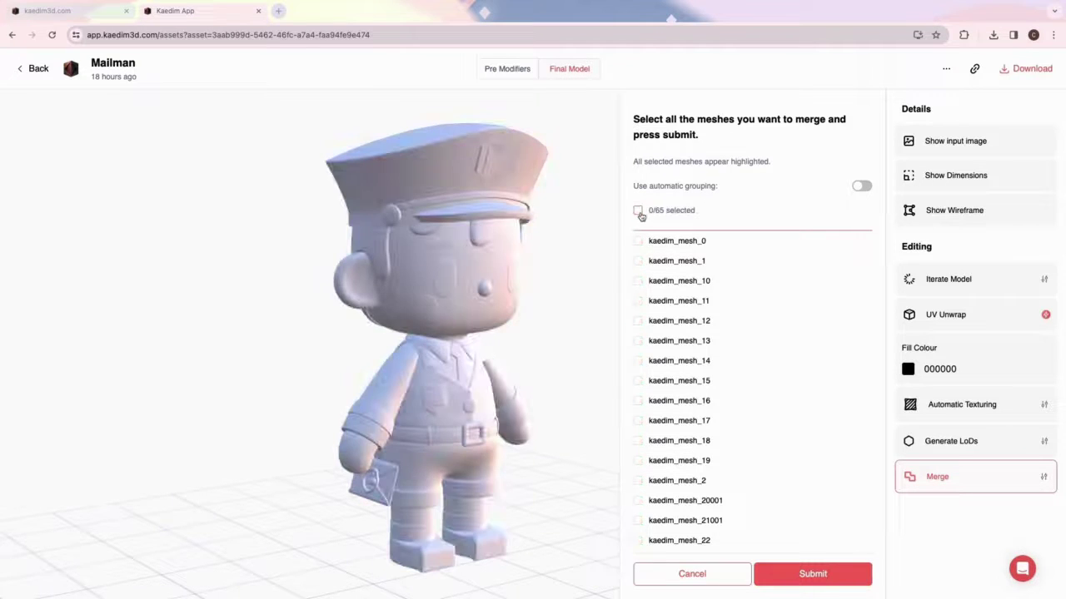
pyautogui.click(638, 211)
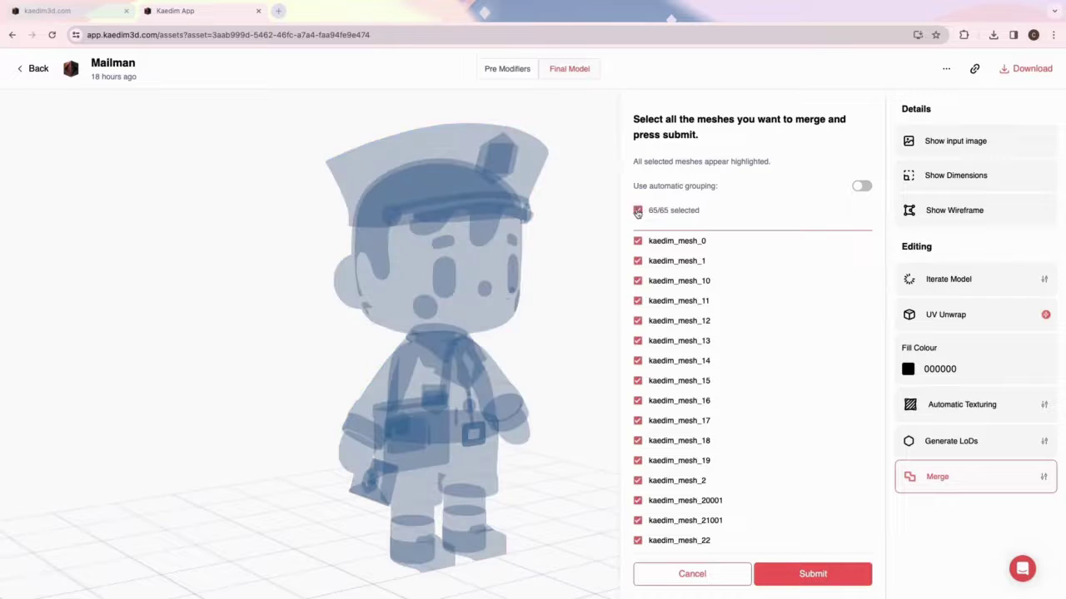
pyautogui.click(814, 575)
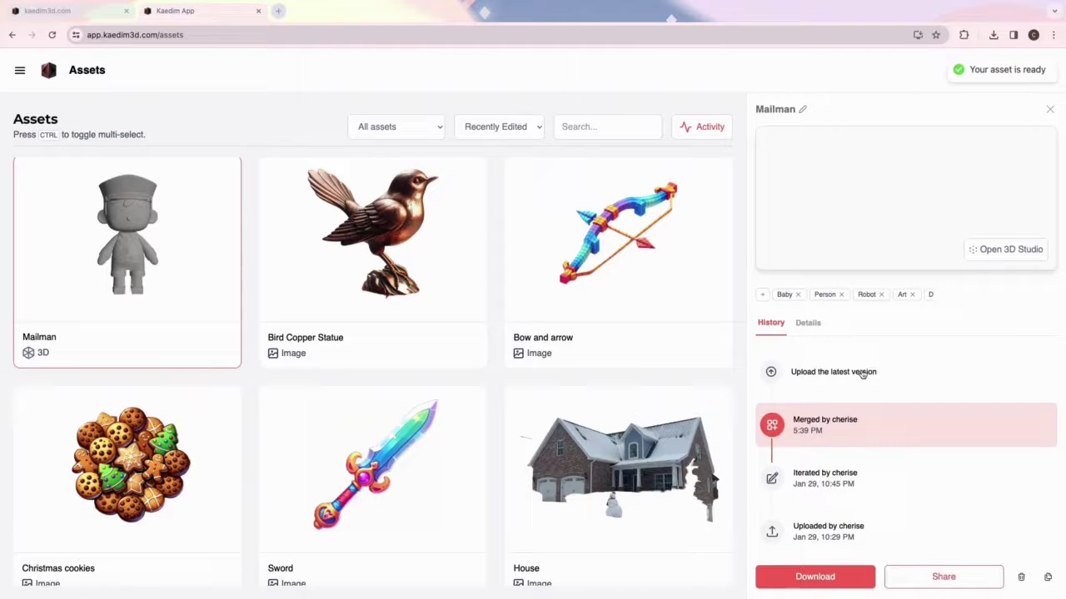
# Open the merged Mailman in 3D Studio and check its mesh selection in the Merge tool
pyautogui.click(1010, 249)
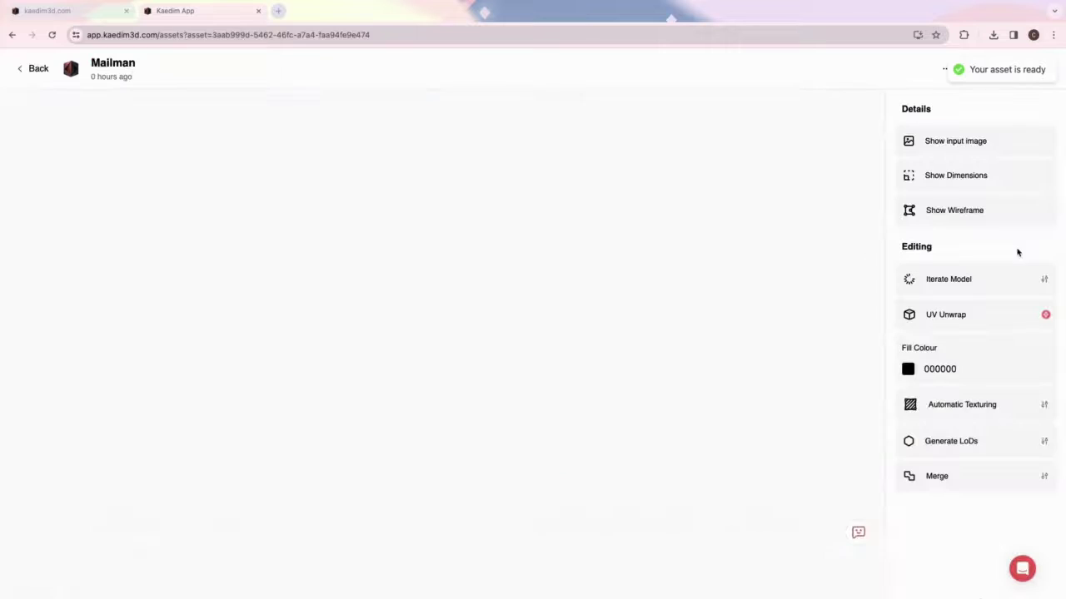
pyautogui.click(471, 328)
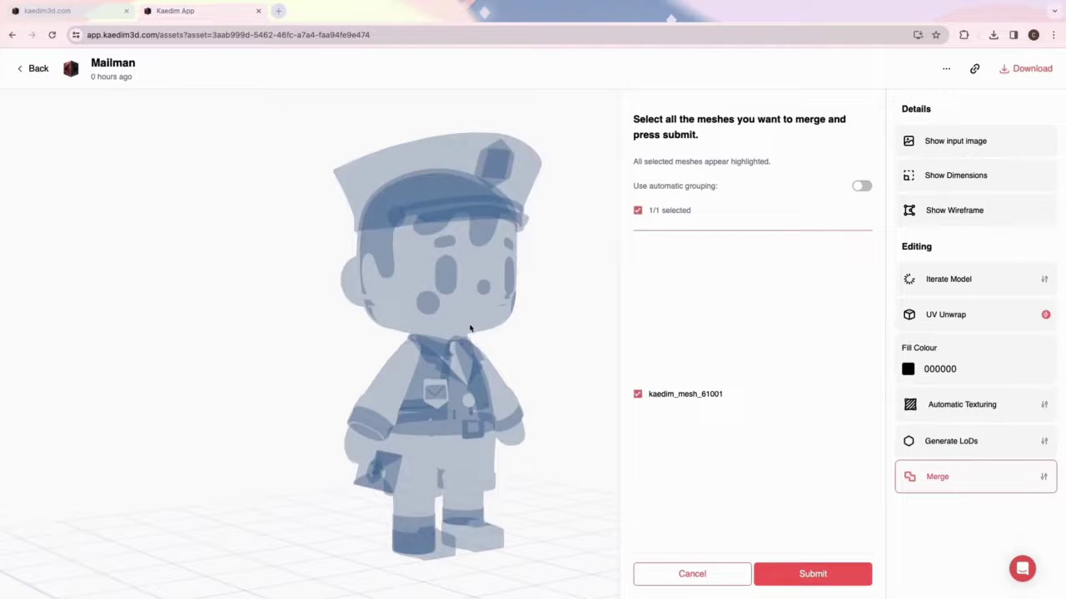
pyautogui.click(471, 328)
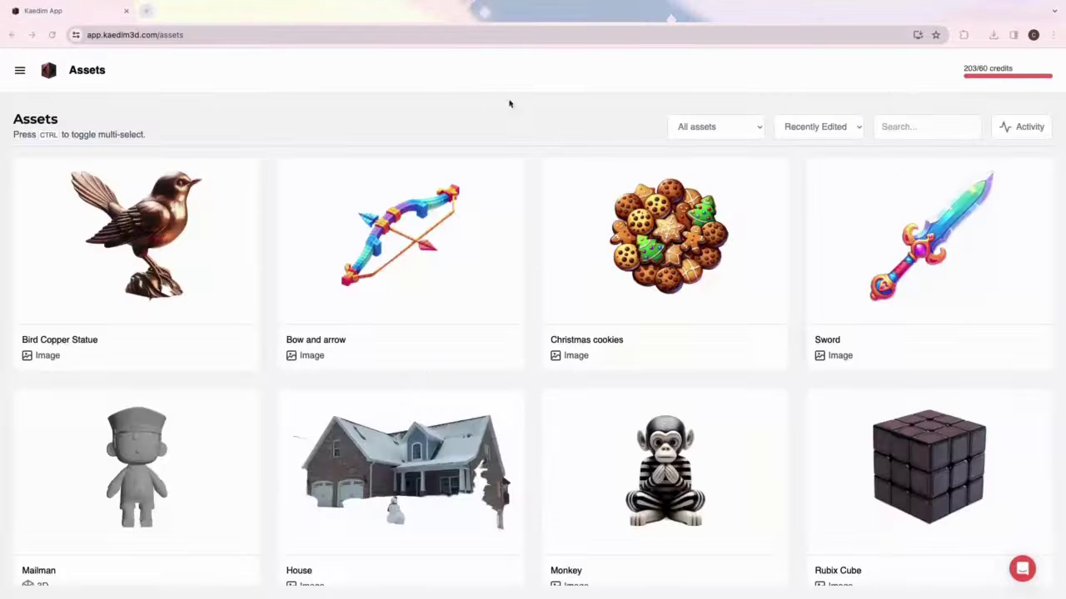
# Open the Kaedim Showcase and browse the example models
pyautogui.click(20, 75)
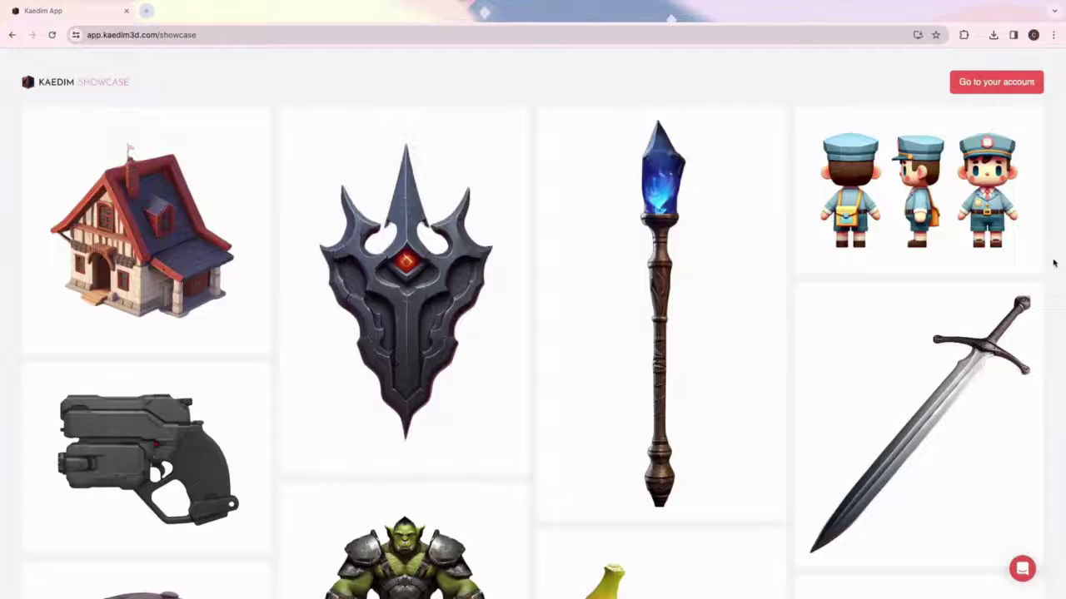
pyautogui.scroll(-10, 1051, 264)
pyautogui.scroll(-5, 1053, 265)
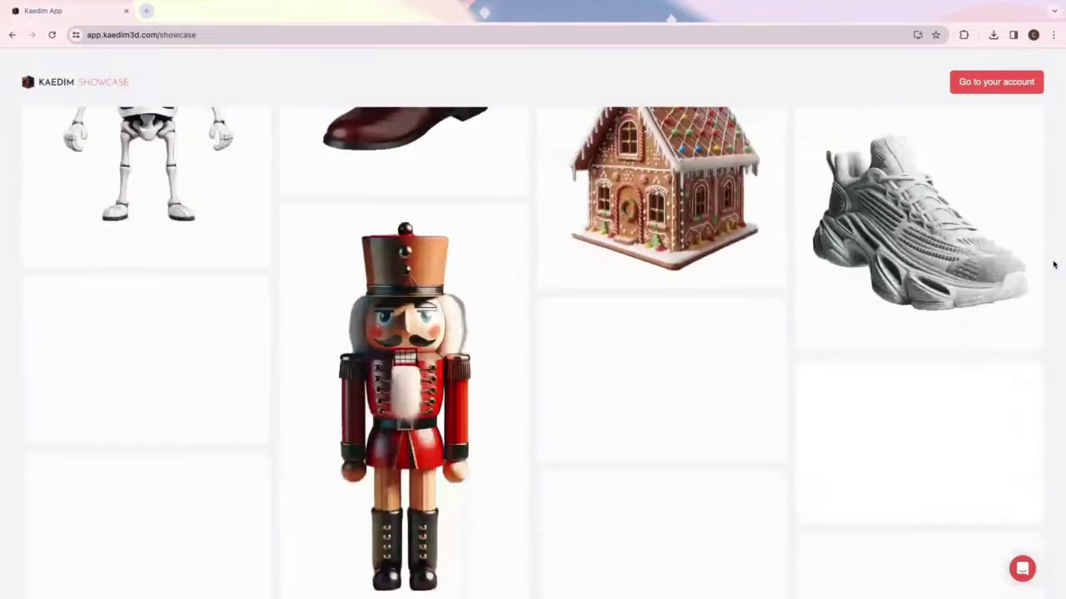
pyautogui.scroll(15, 1057, 264)
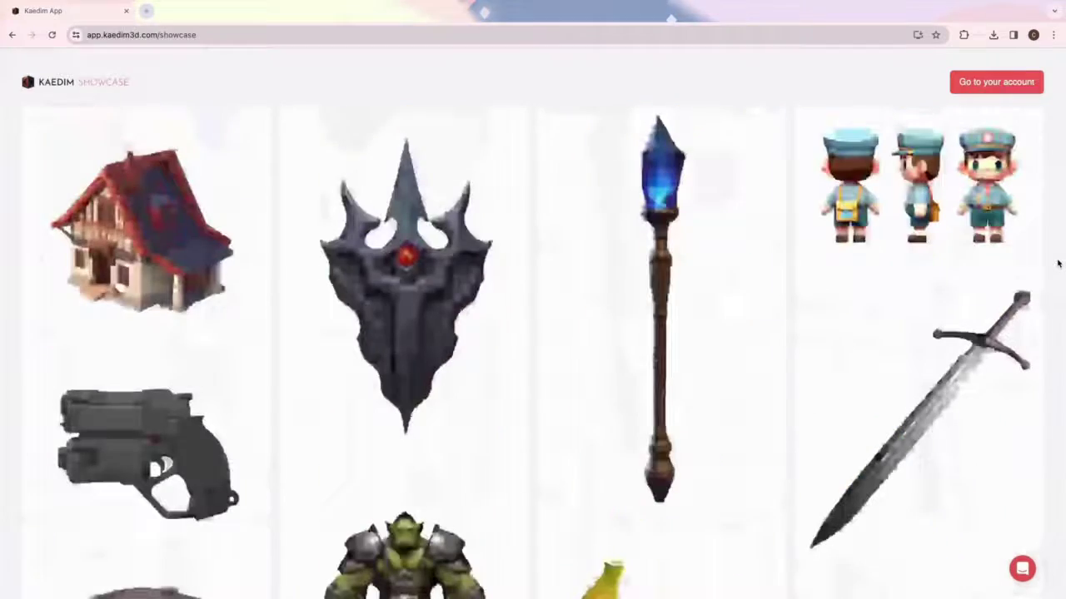
# View the Cottage showcase model in wireframe and close its preview
pyautogui.click(211, 263)
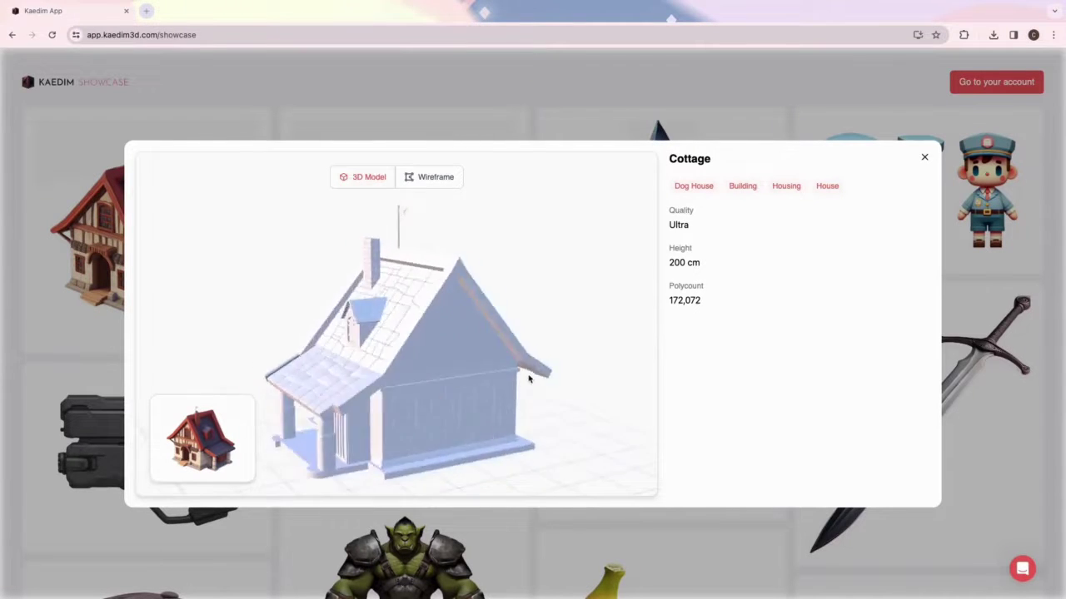
pyautogui.click(426, 177)
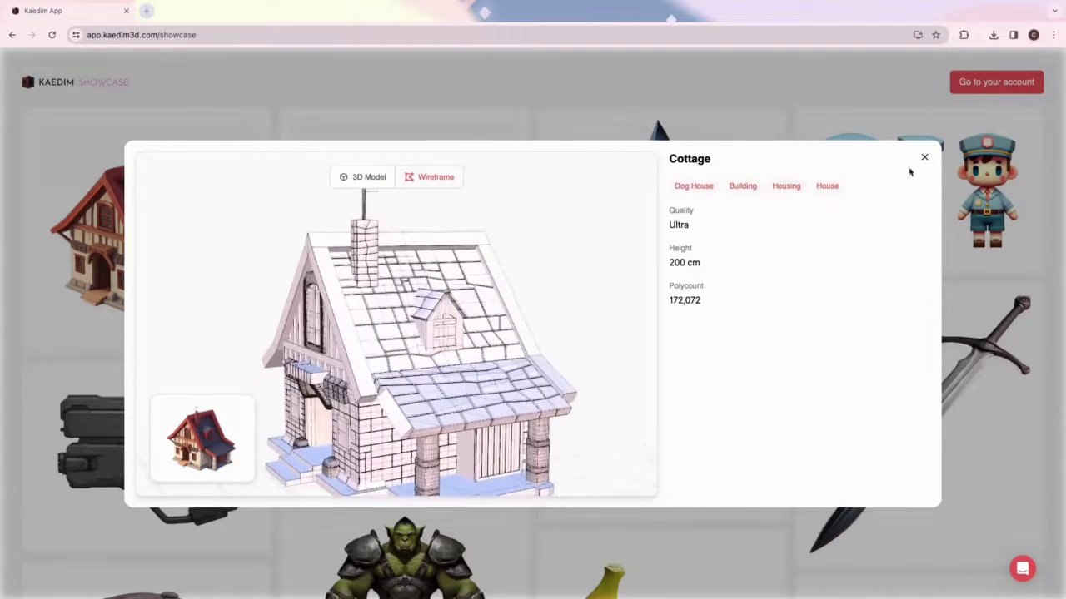
pyautogui.click(924, 157)
# View the Mailman showcase model in wireframe and close its preview
pyautogui.click(926, 173)
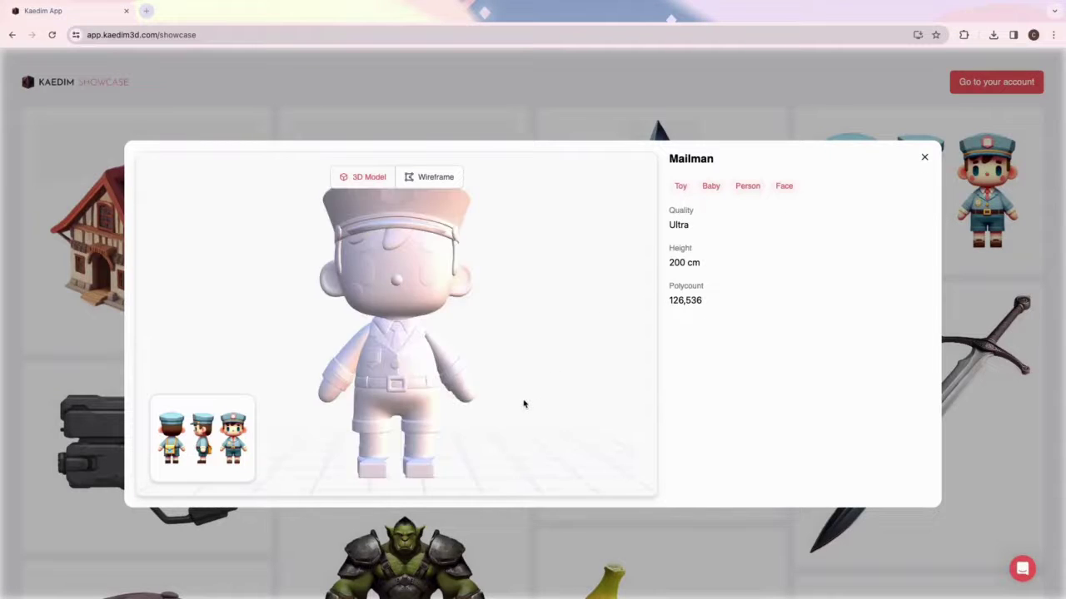
pyautogui.click(436, 178)
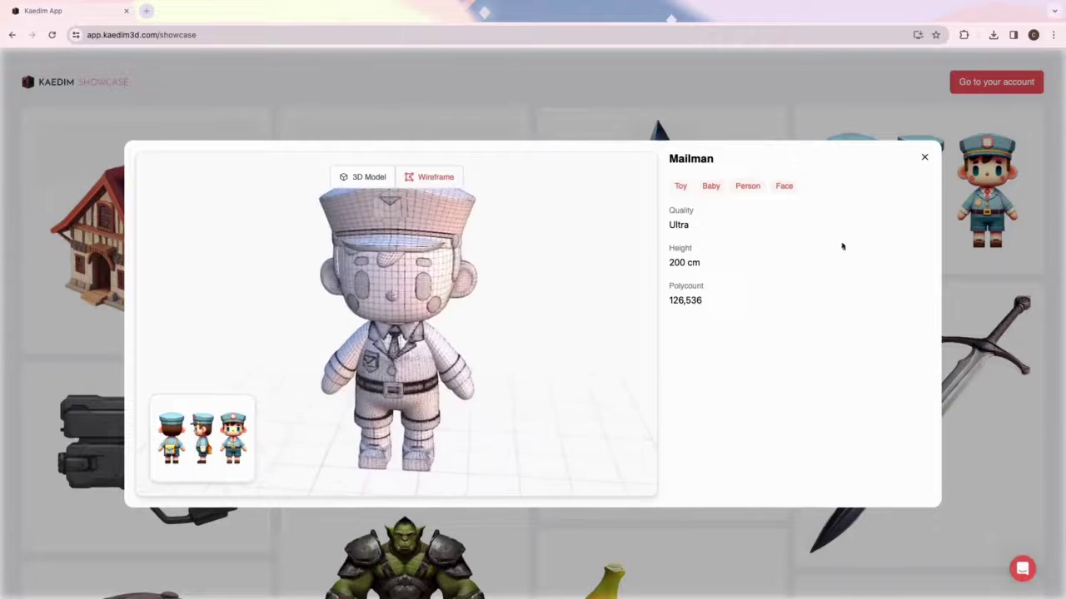
pyautogui.press('Escape')
# View the Mage Staff showcase model in wireframe and close its preview
pyautogui.click(724, 208)
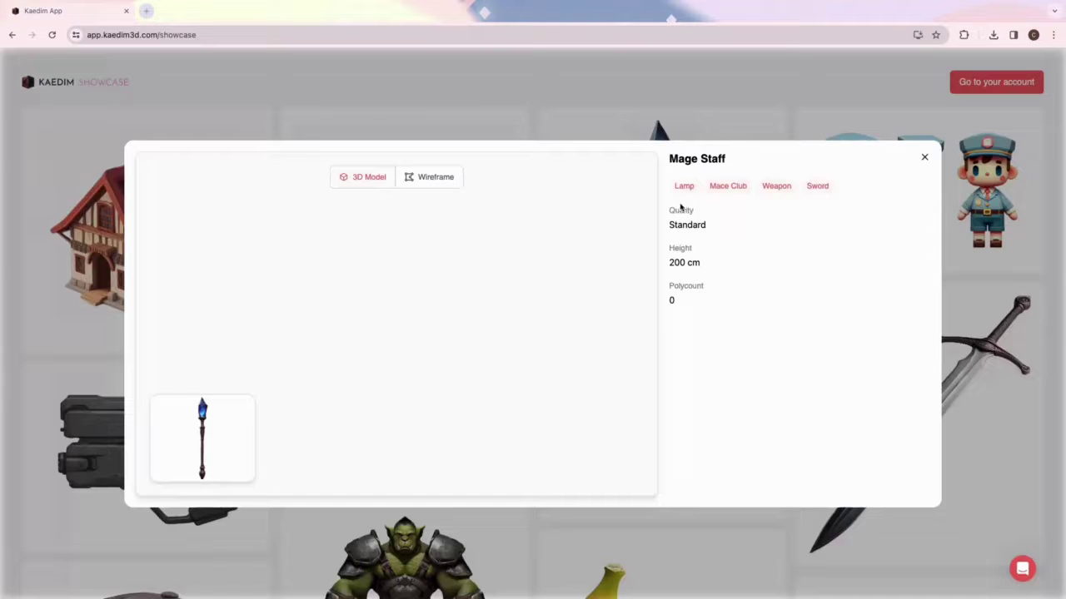
pyautogui.click(442, 180)
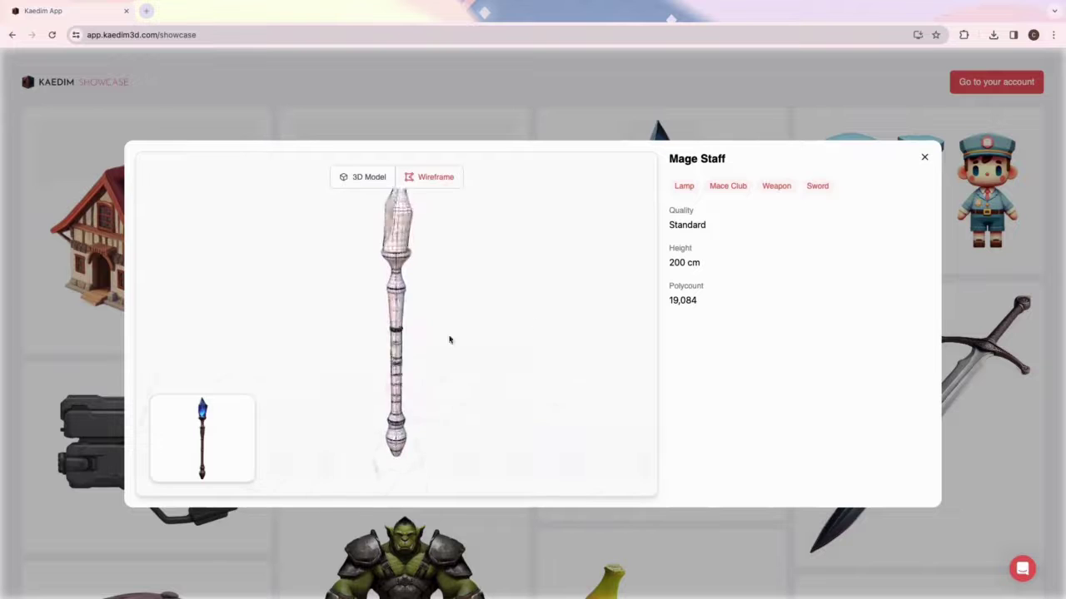
pyautogui.click(924, 158)
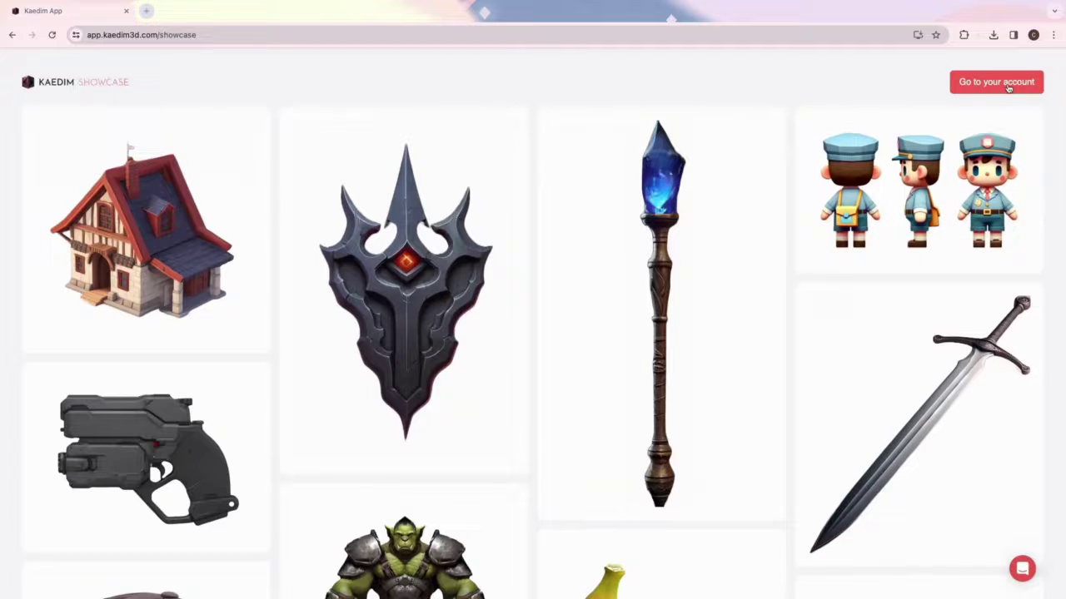
# Return from the Showcase to the account and open the Support page
pyautogui.click(1007, 85)
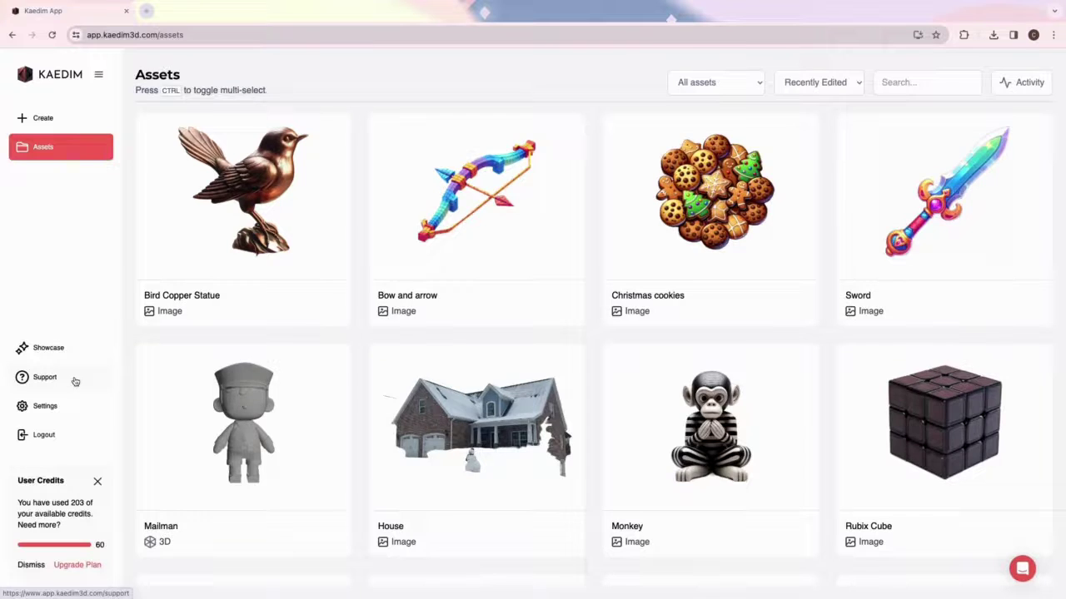
pyautogui.click(75, 382)
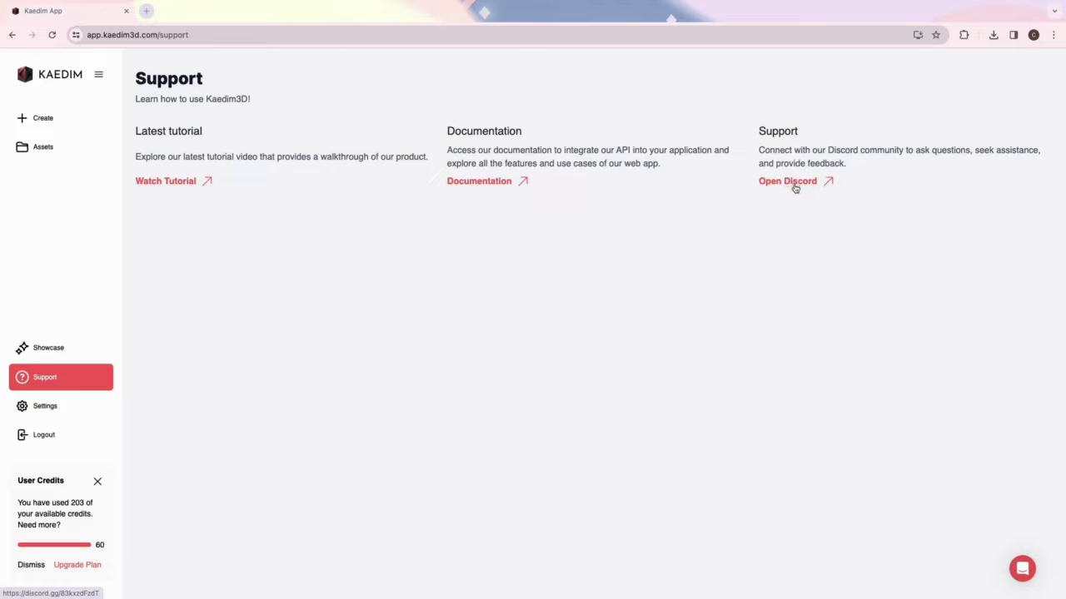
# Open the account settings and review the available subscription plans, including Pay-as-you-go and Enterprise
pyautogui.click(48, 407)
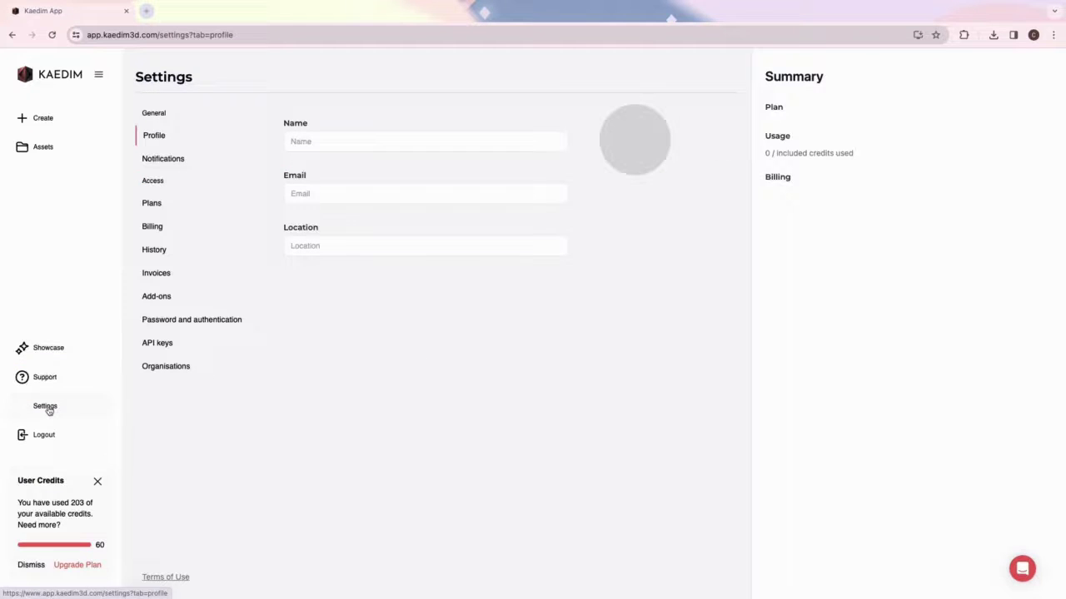
pyautogui.click(152, 206)
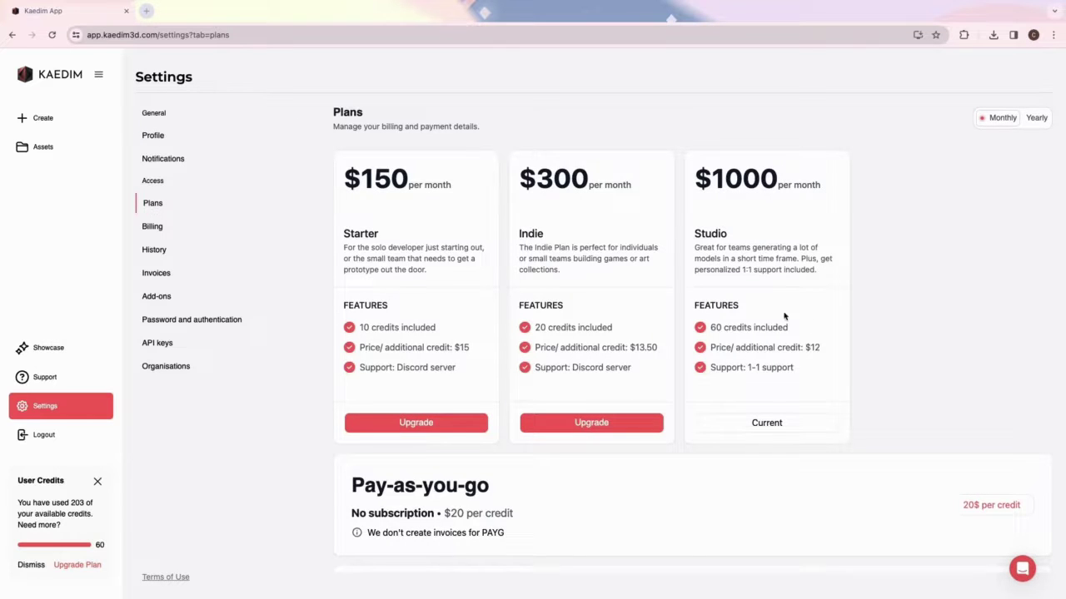
pyautogui.scroll(-2, 799, 314)
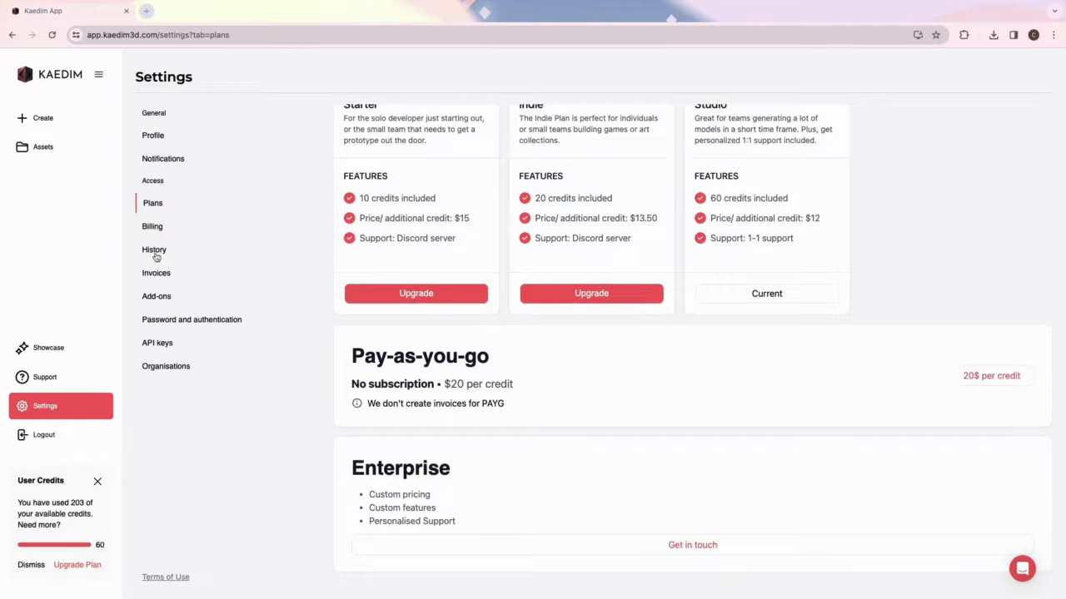
# In the Add-ons settings, enter LoD polycounts of 10000 for LOD0, 7000 for LOD1 and 4000 for LOD2
pyautogui.click(159, 300)
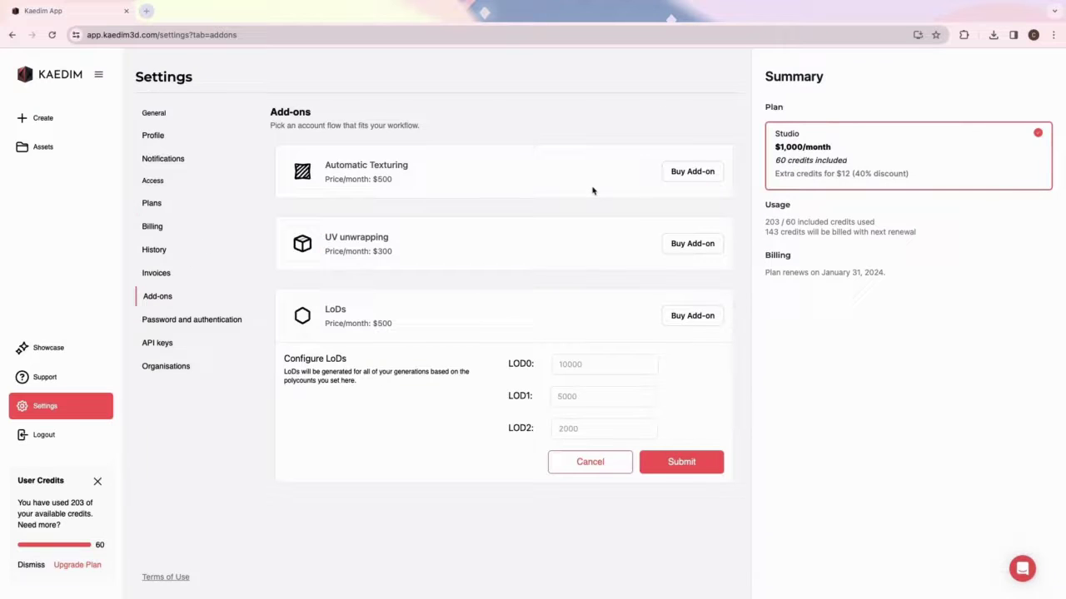
pyautogui.click(603, 364)
pyautogui.write('10000')
pyautogui.press('Tab')
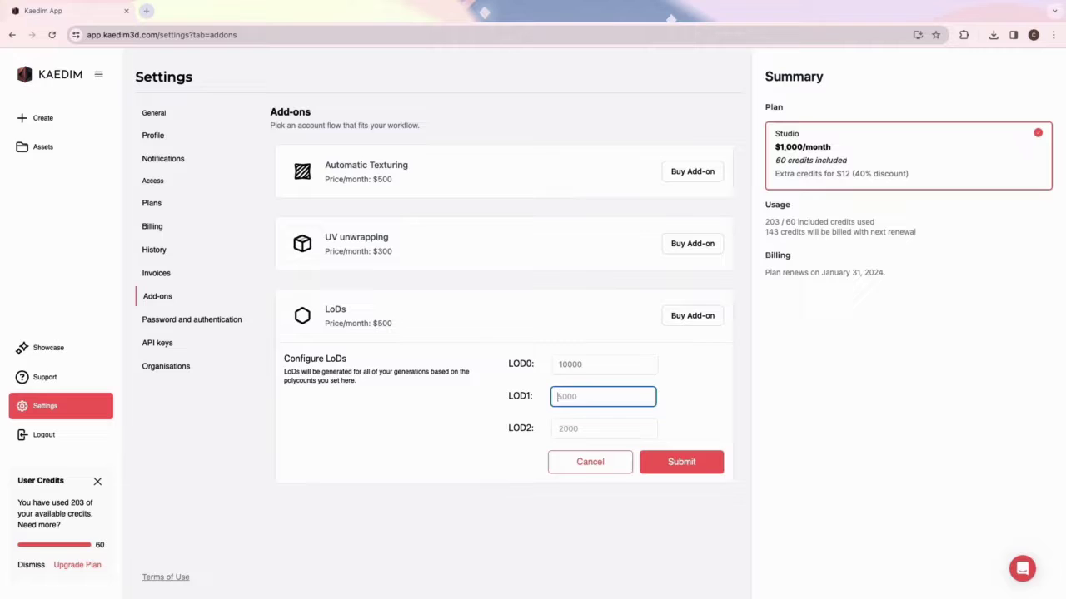
pyautogui.write('70')
pyautogui.press('Tab')
pyautogui.write('4000')
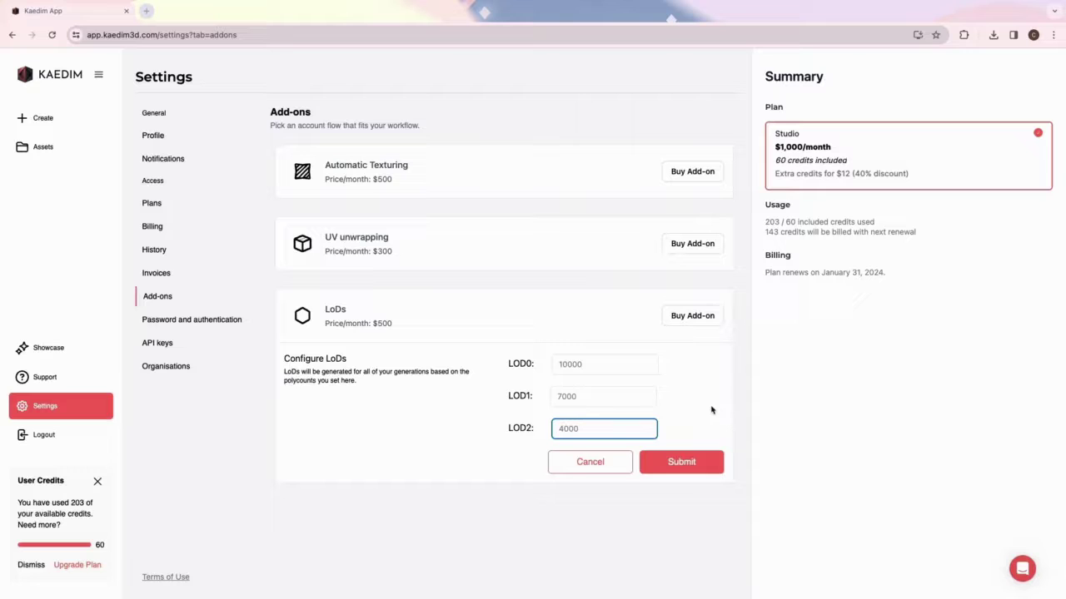
# Open the Create page for generating a new model
pyautogui.click(50, 124)
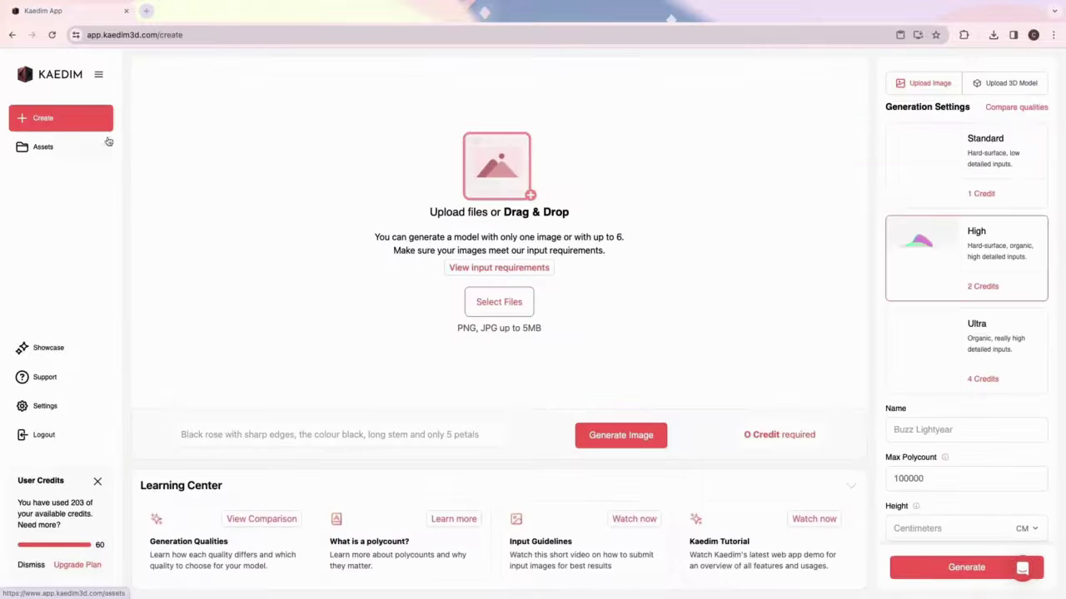